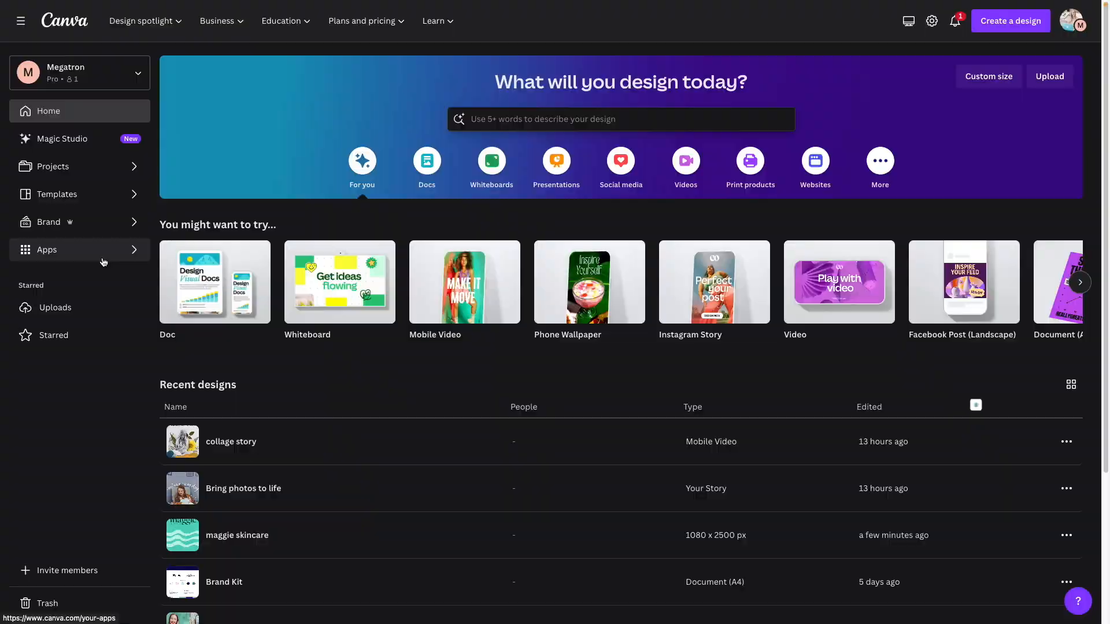
- Open the Mockups app and list the cosmetics mockups in the packaging category
click(68, 251)
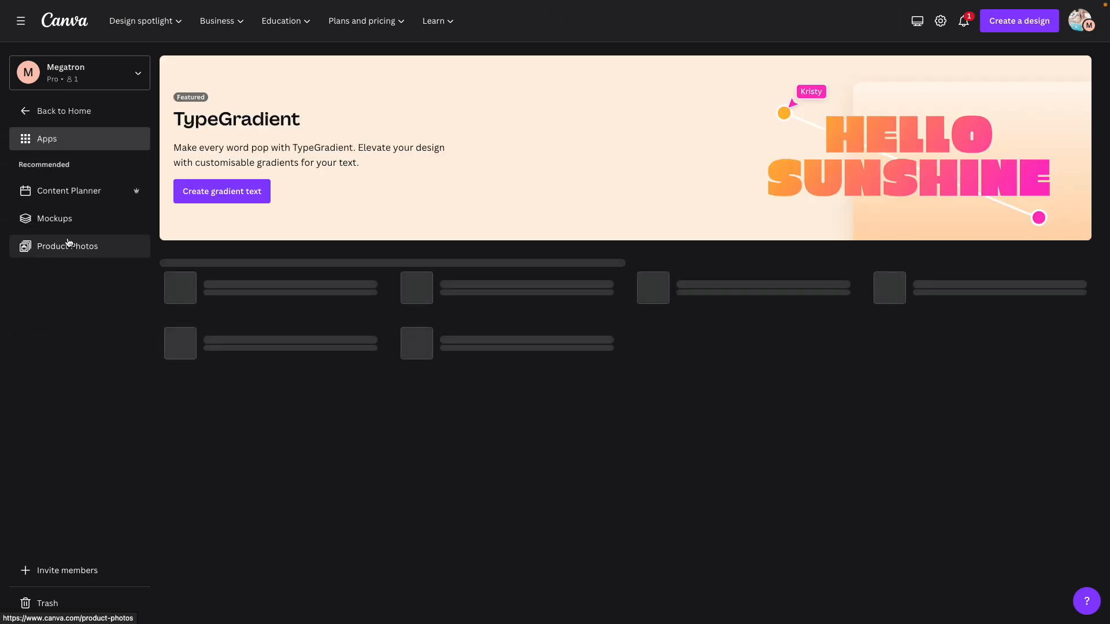
click(53, 220)
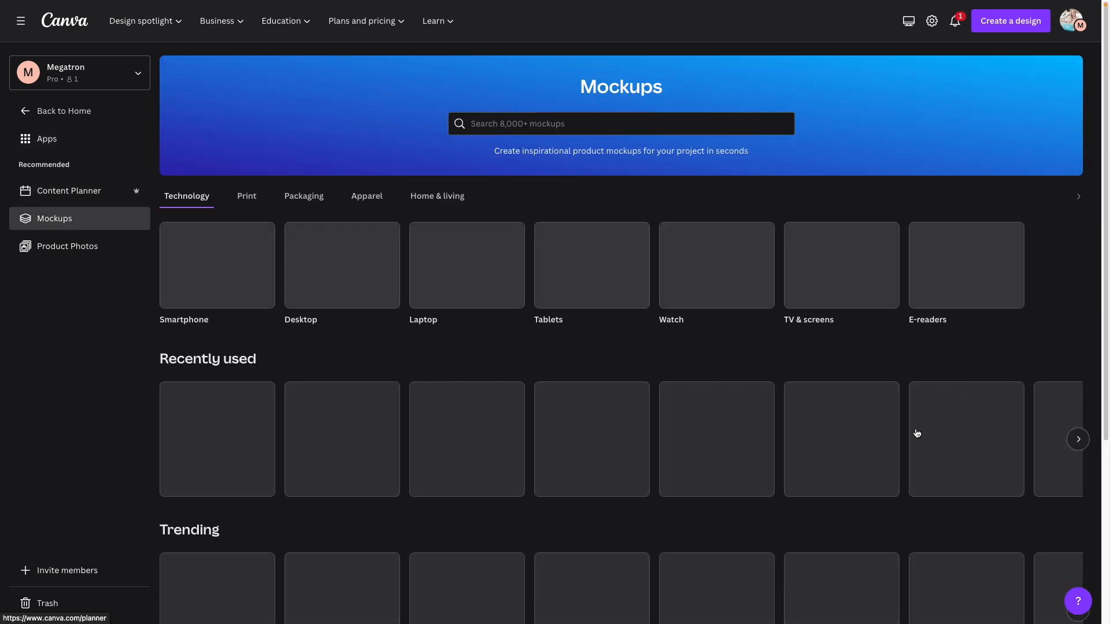
scroll(652, 389, down, 5)
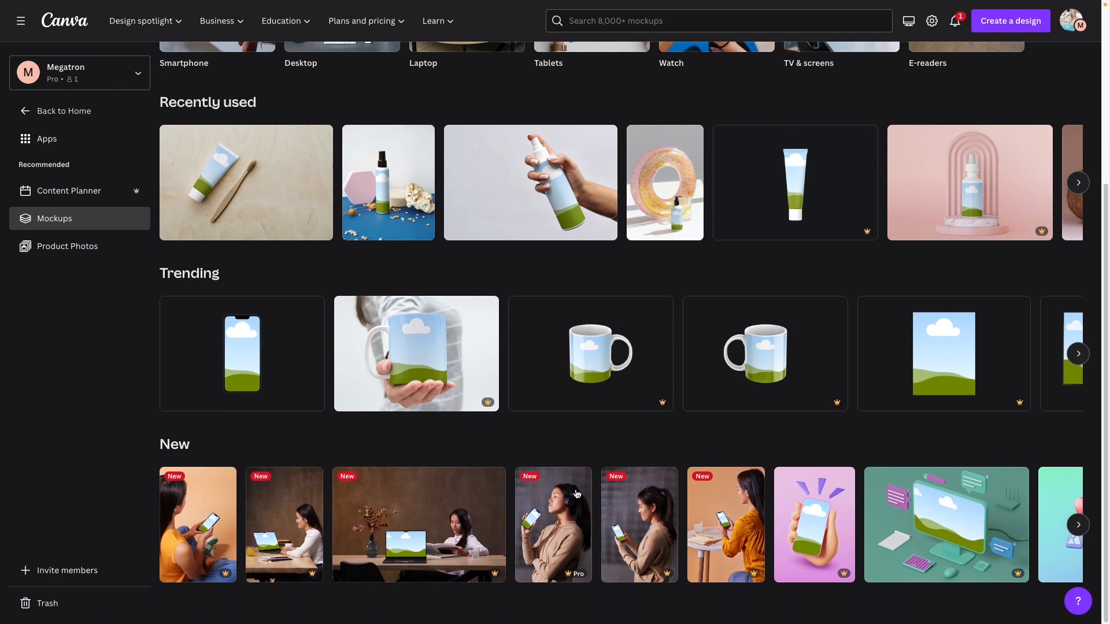
scroll(578, 495, up, 5)
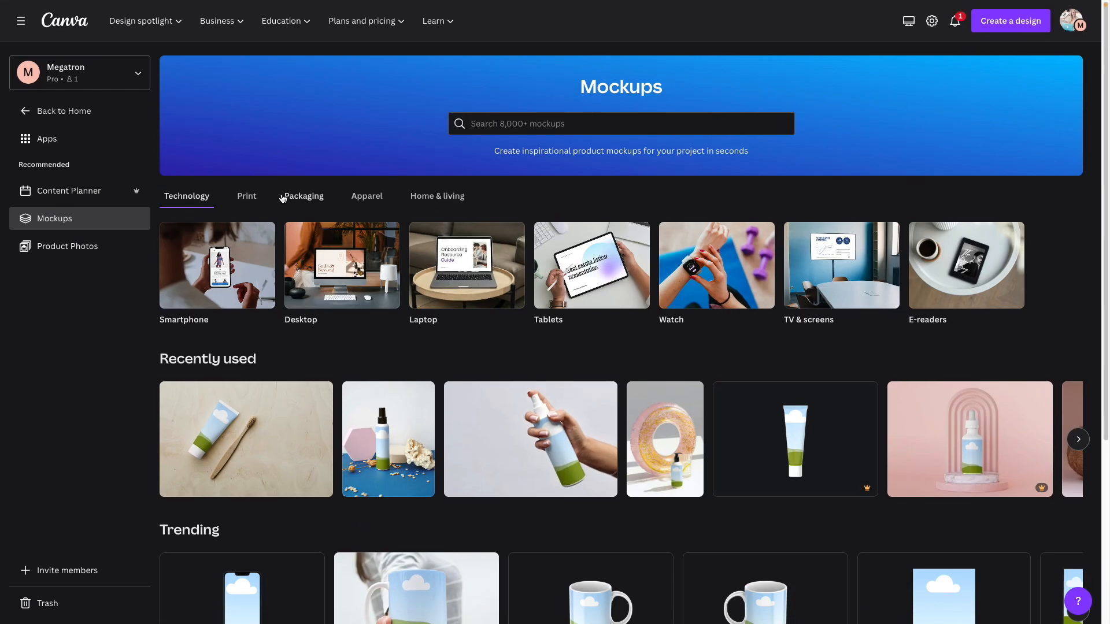
click(303, 197)
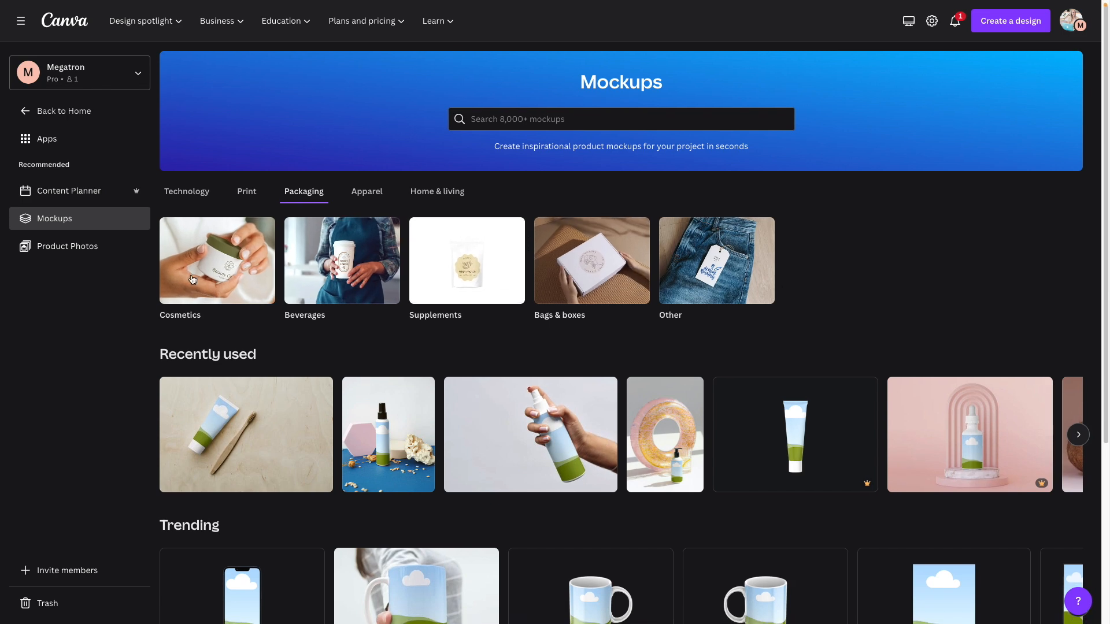
click(217, 272)
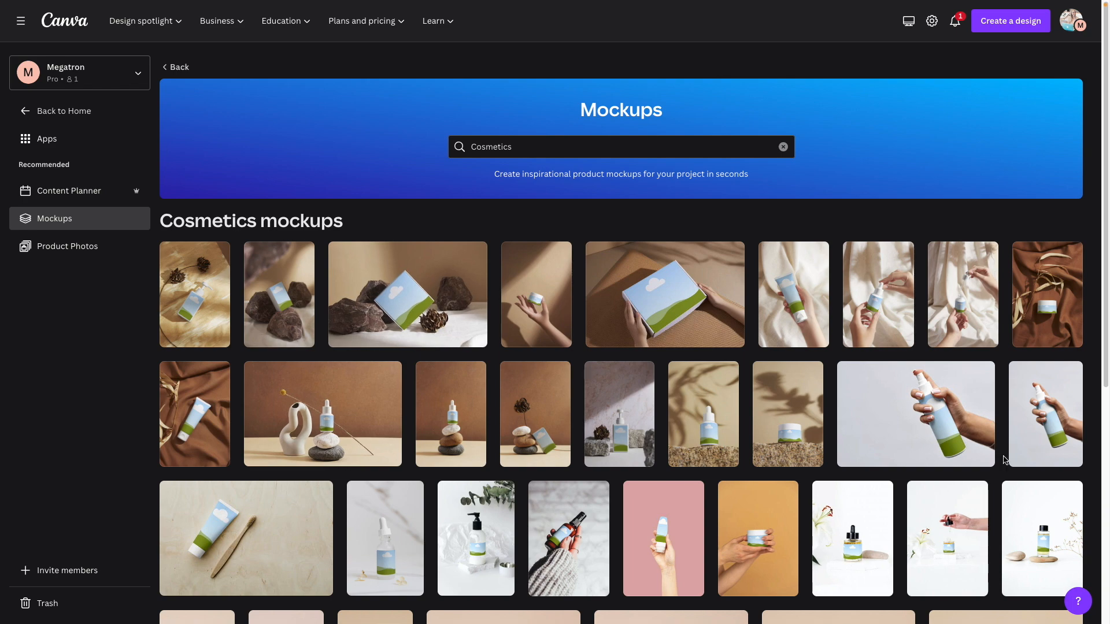
- Browse the cosmetics mockups and open the squeeze tube standing upright on white fabric
scroll(647, 409, down, 4)
scroll(646, 412, up, 3)
scroll(646, 412, up, 1)
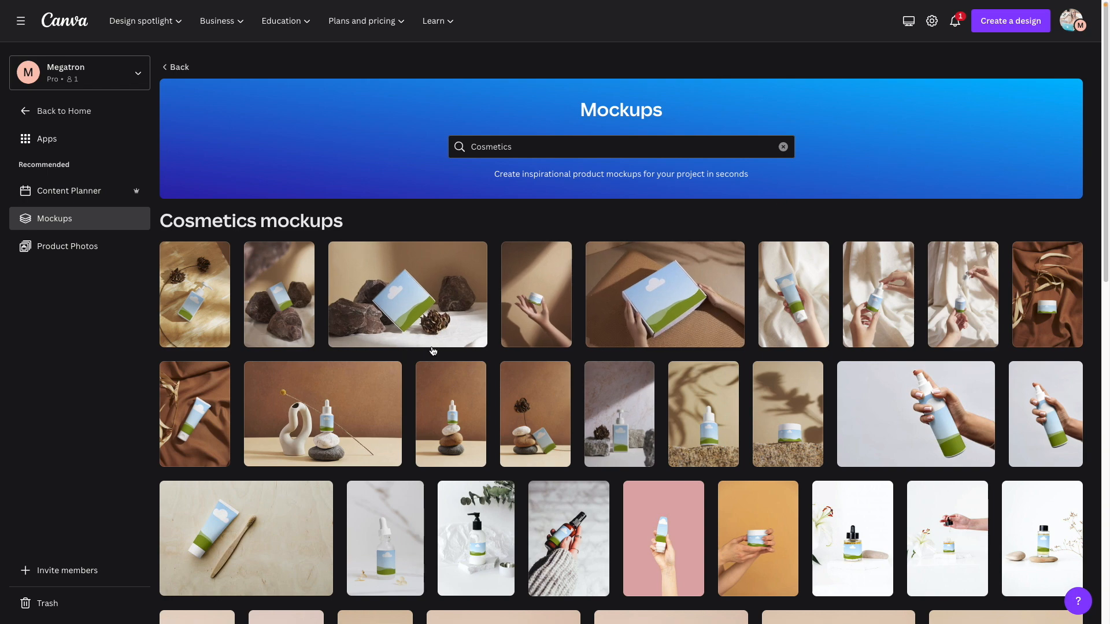
scroll(432, 351, down, 3)
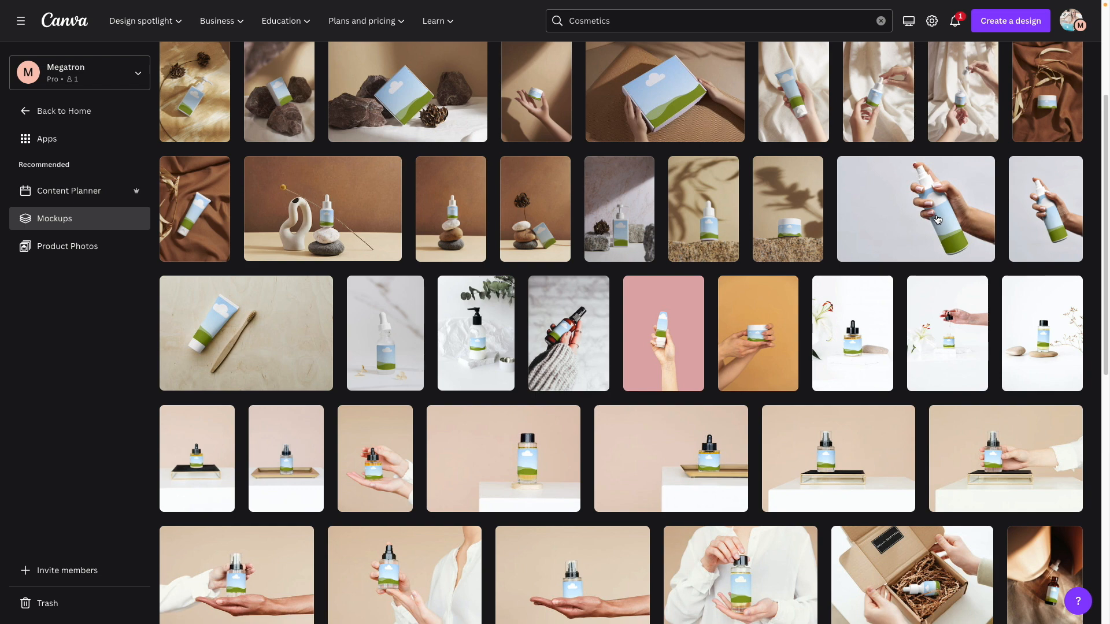
scroll(804, 347, down, 4)
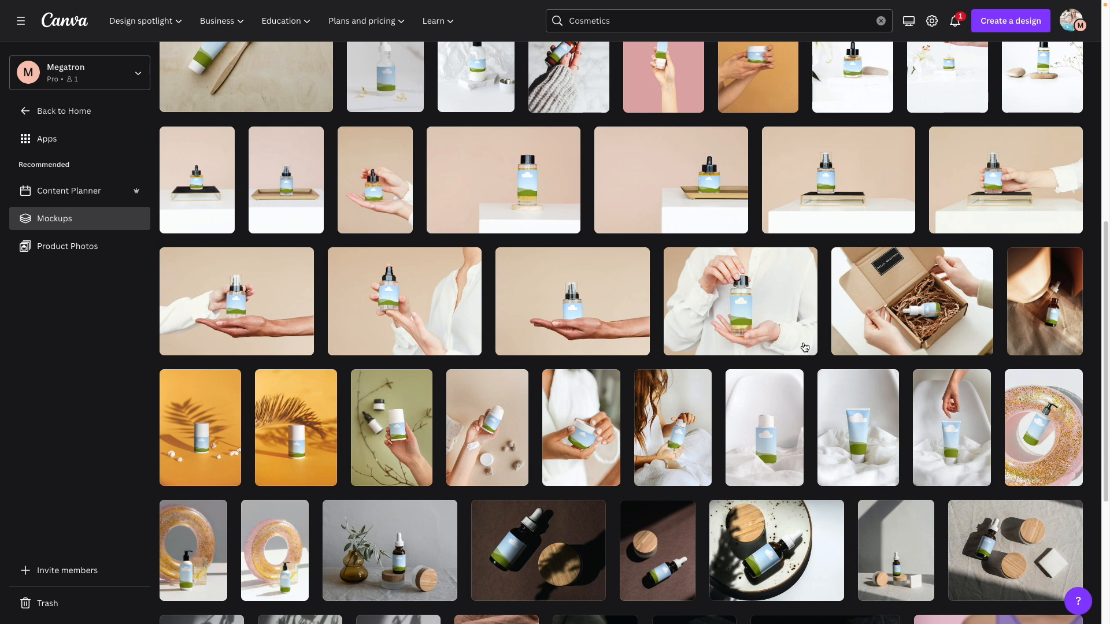
scroll(804, 347, down, 2)
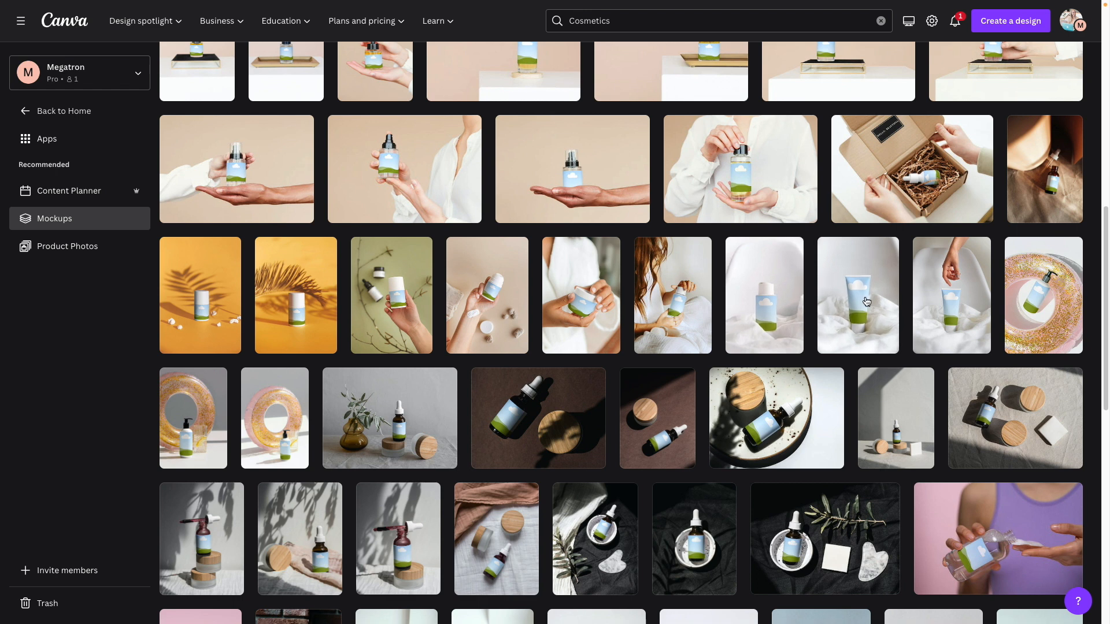
click(866, 301)
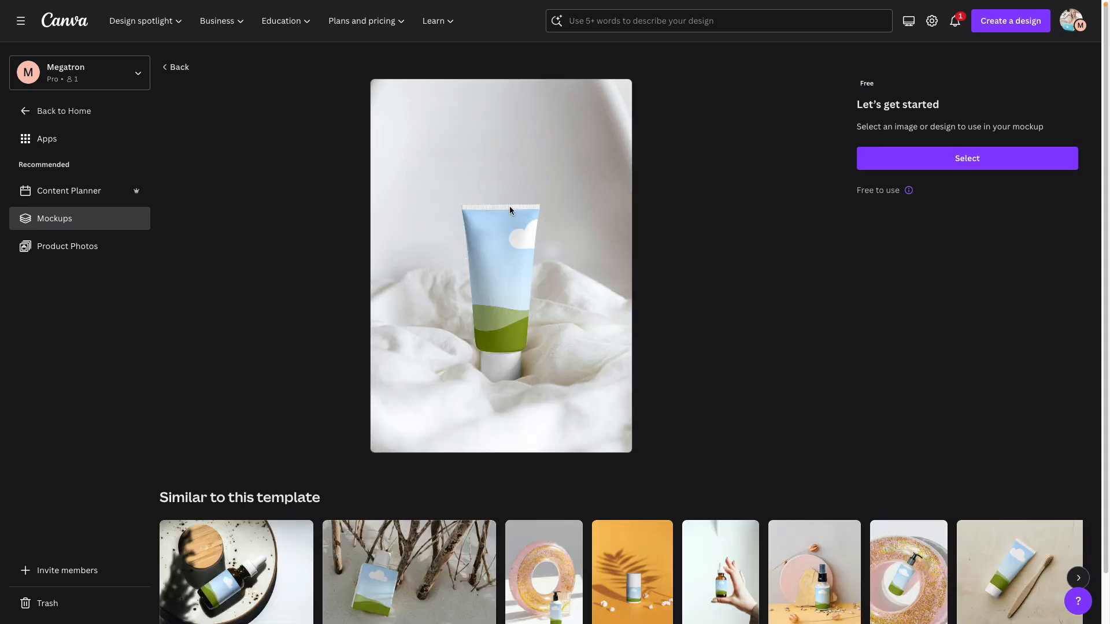
- Open the Canva home page in a separate browser tab and create a custom 1080 × 2400 px design
right_click(64, 23)
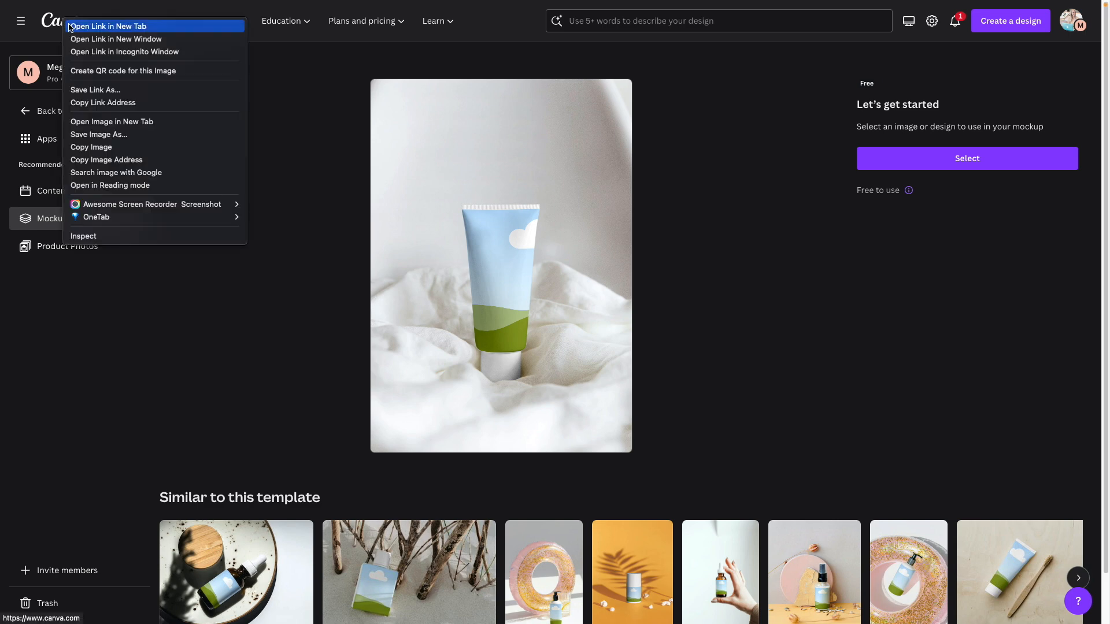
click(71, 27)
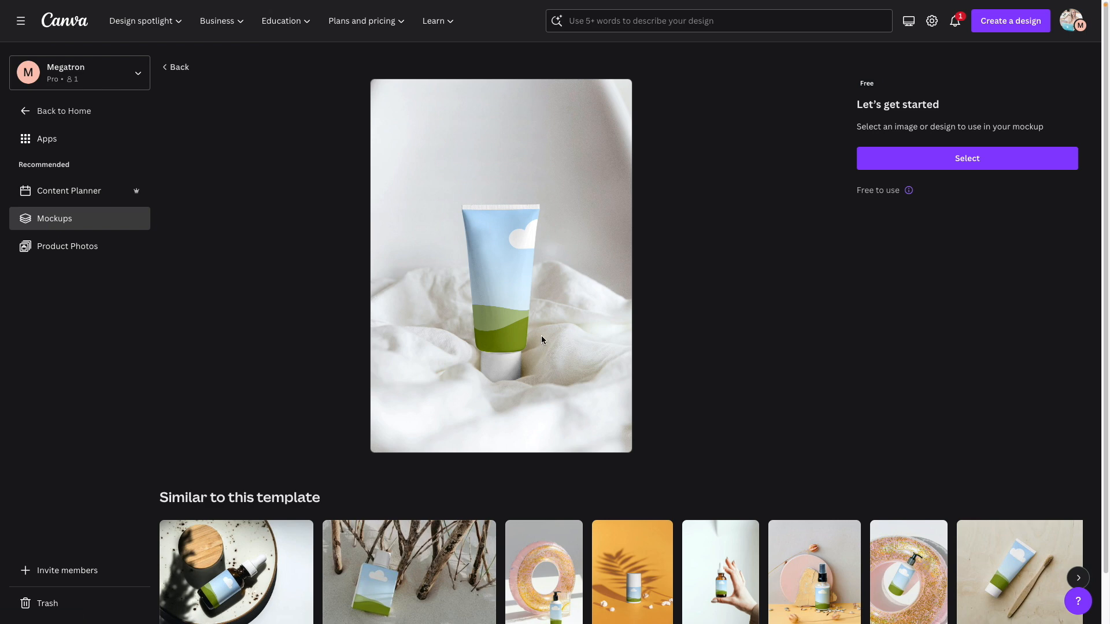
key(ctrl+Tab)
click(989, 76)
click(838, 134)
text(1080)
click(895, 130)
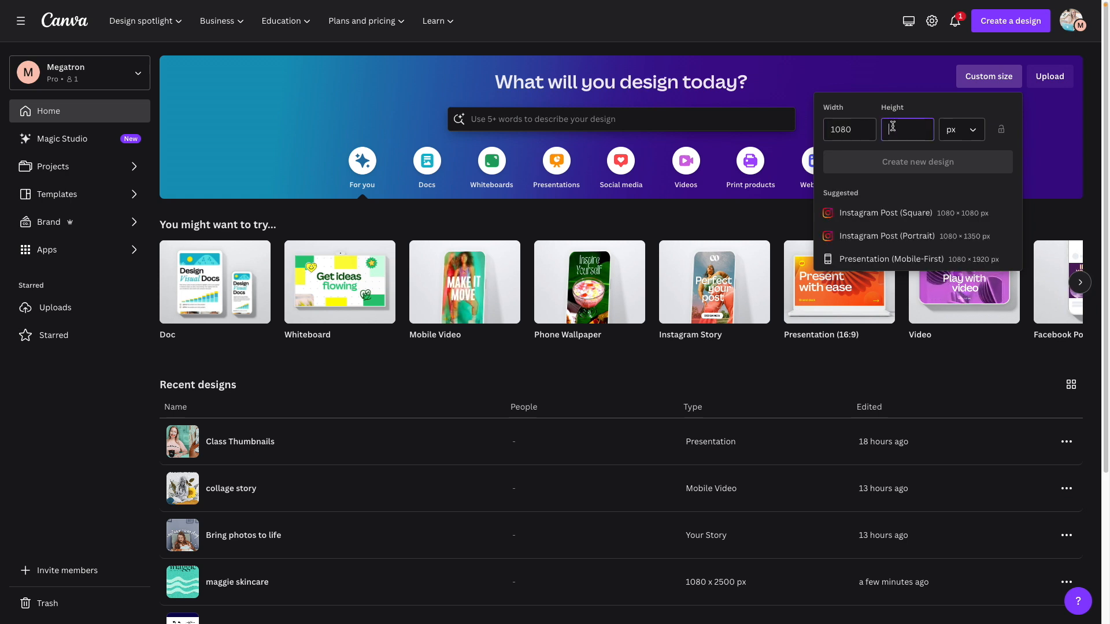
text(24000)
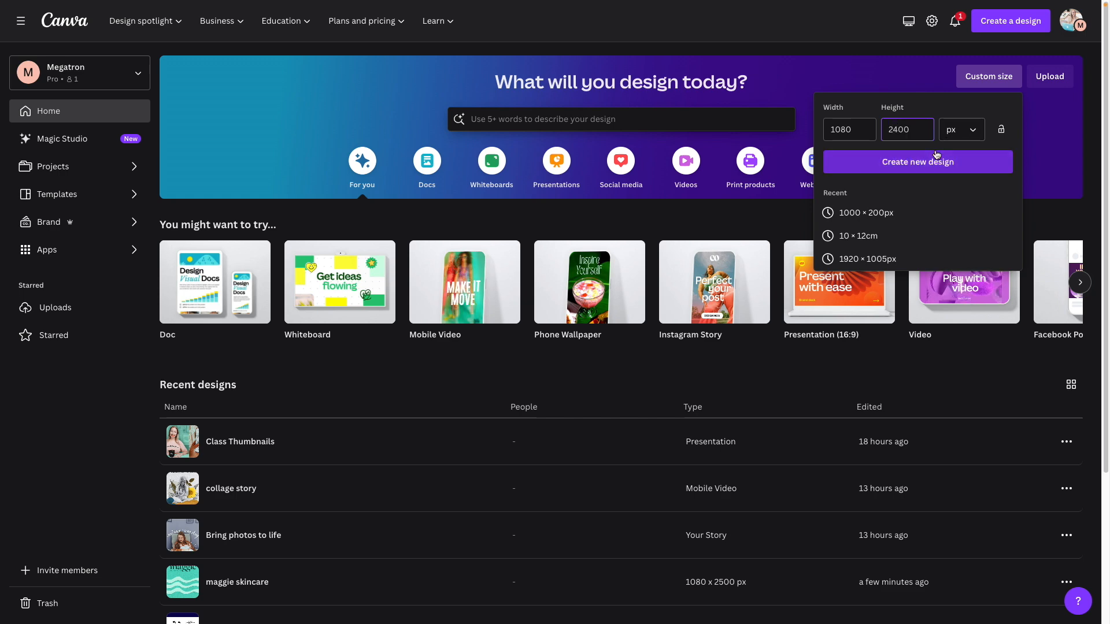
click(922, 162)
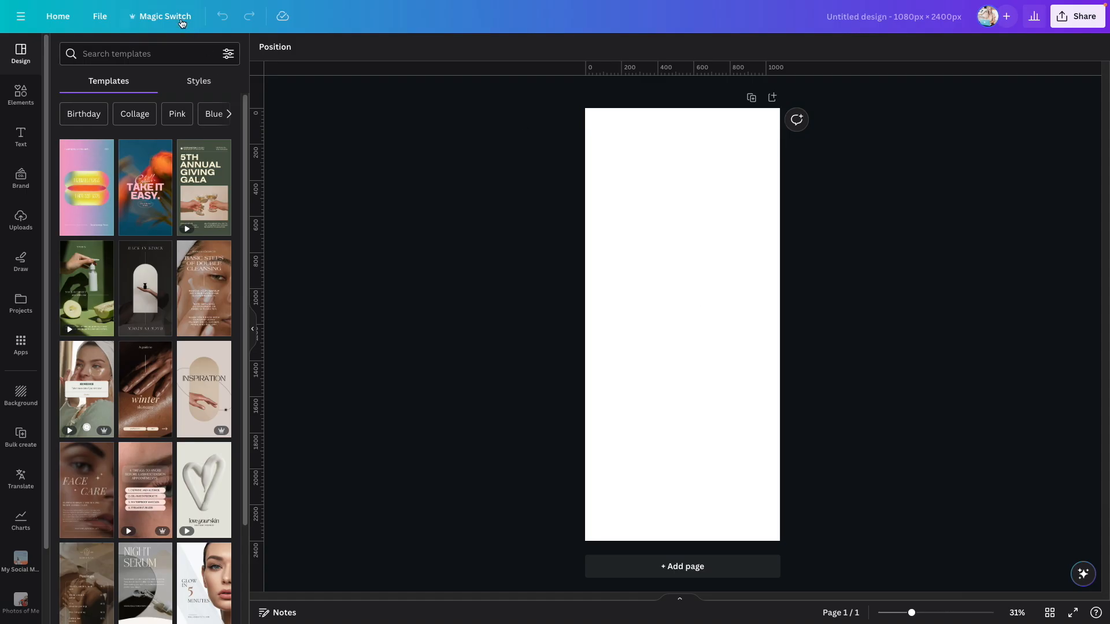
- Resize this design to a custom size of 1080 × 2200 px with Magic Switch, without making a copy
click(146, 25)
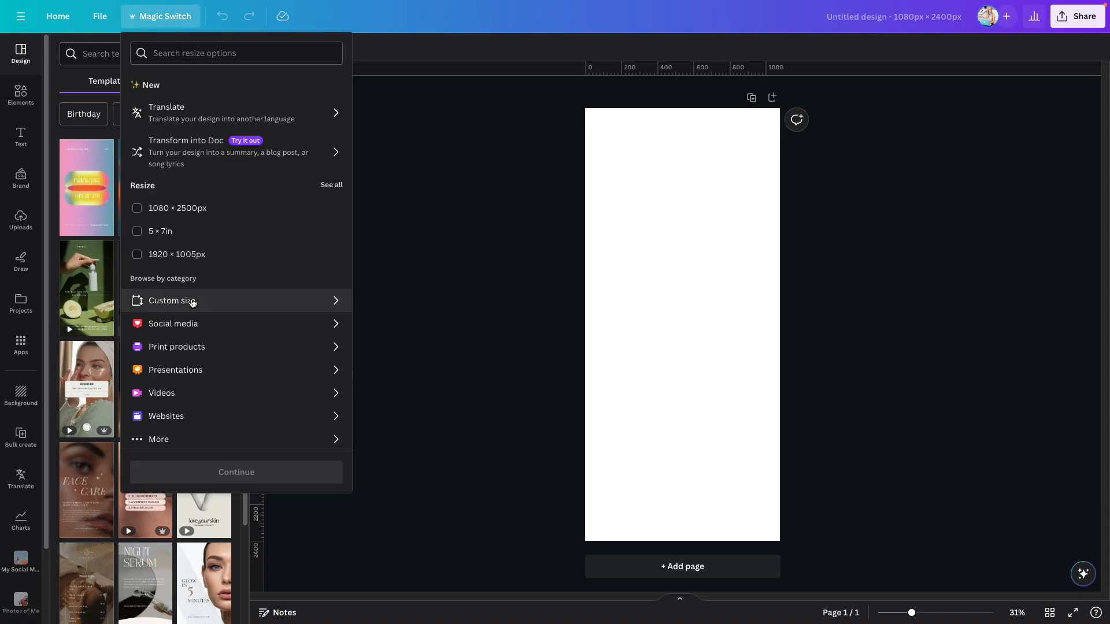
click(189, 300)
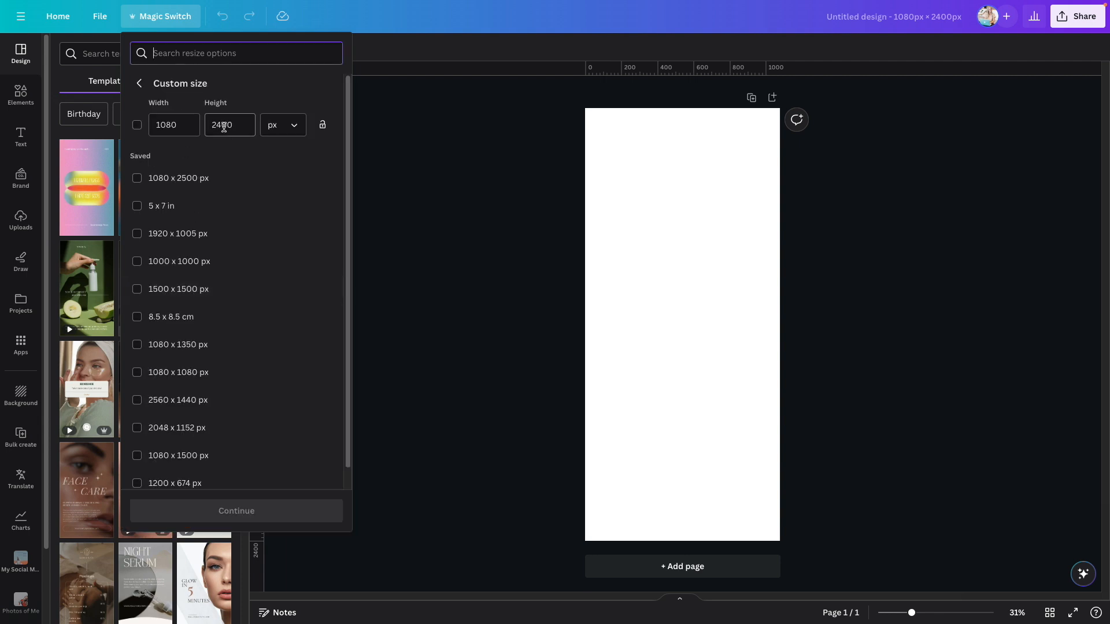
click(222, 125)
key(BackSpace)
text(2)
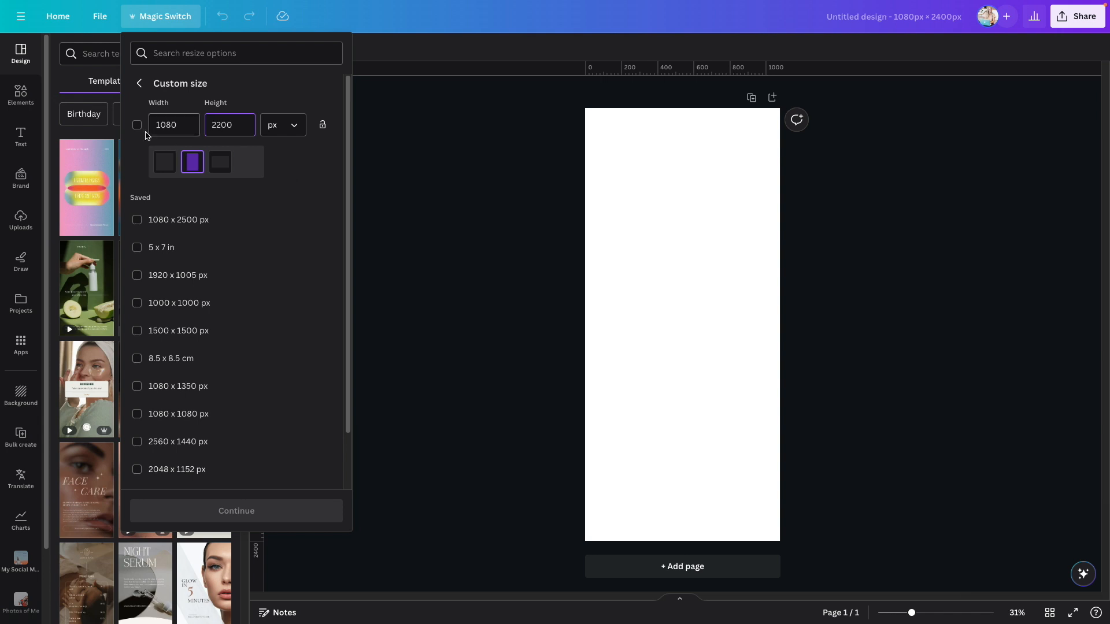
click(137, 126)
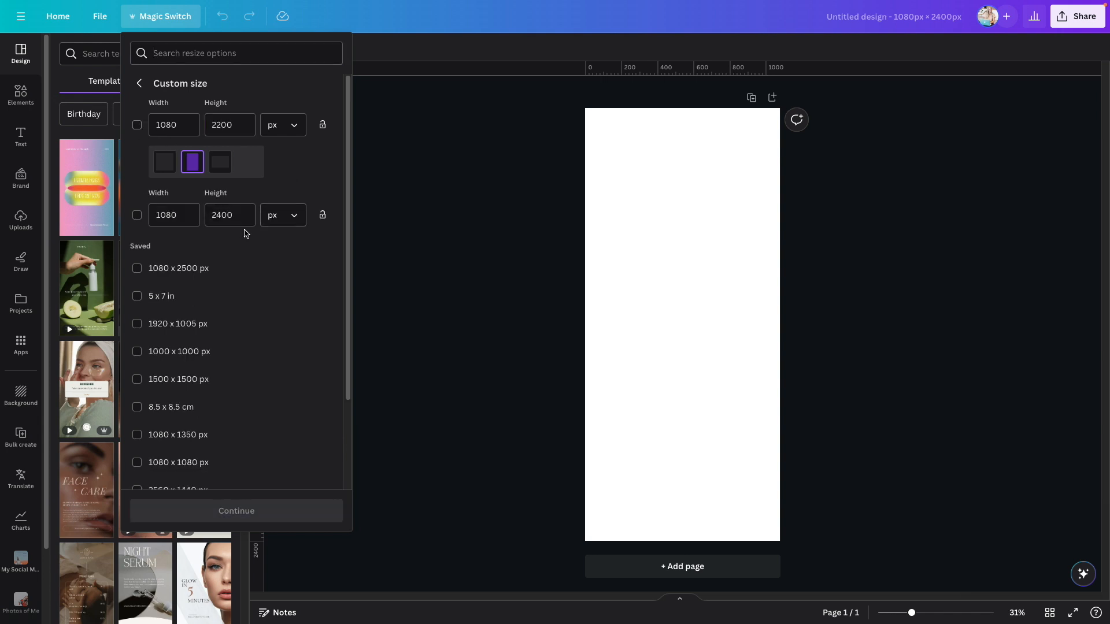
click(278, 333)
click(136, 126)
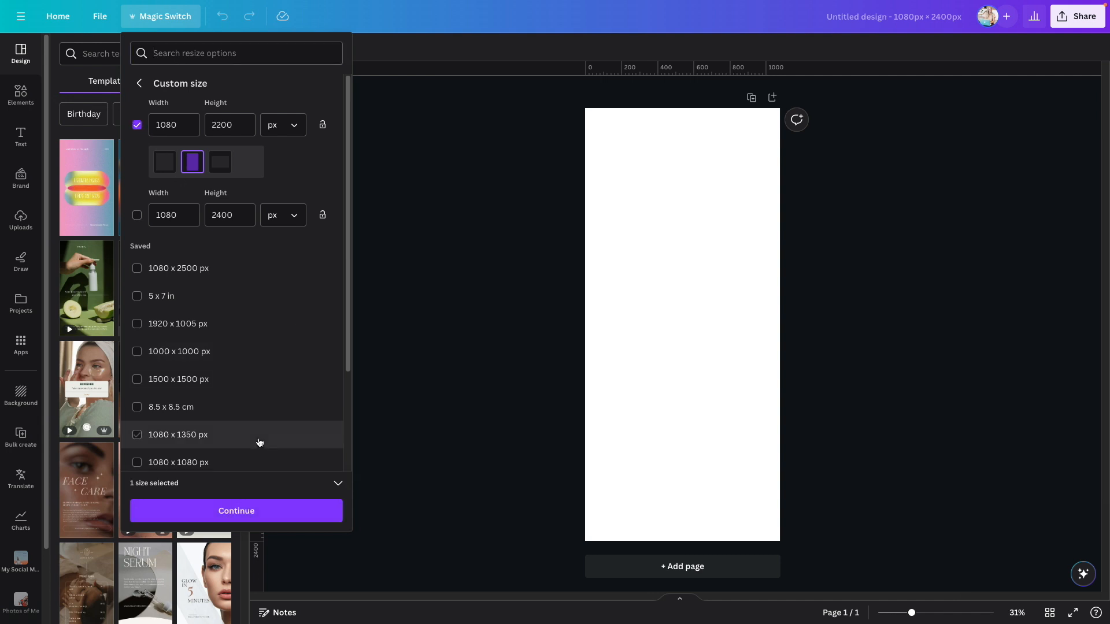
click(240, 513)
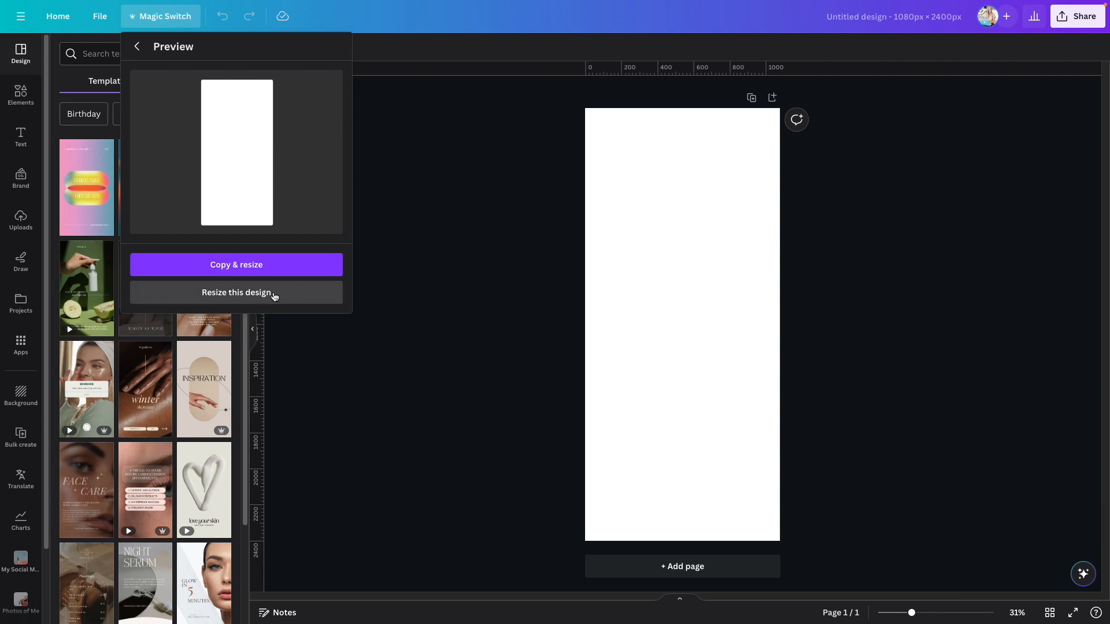
click(272, 293)
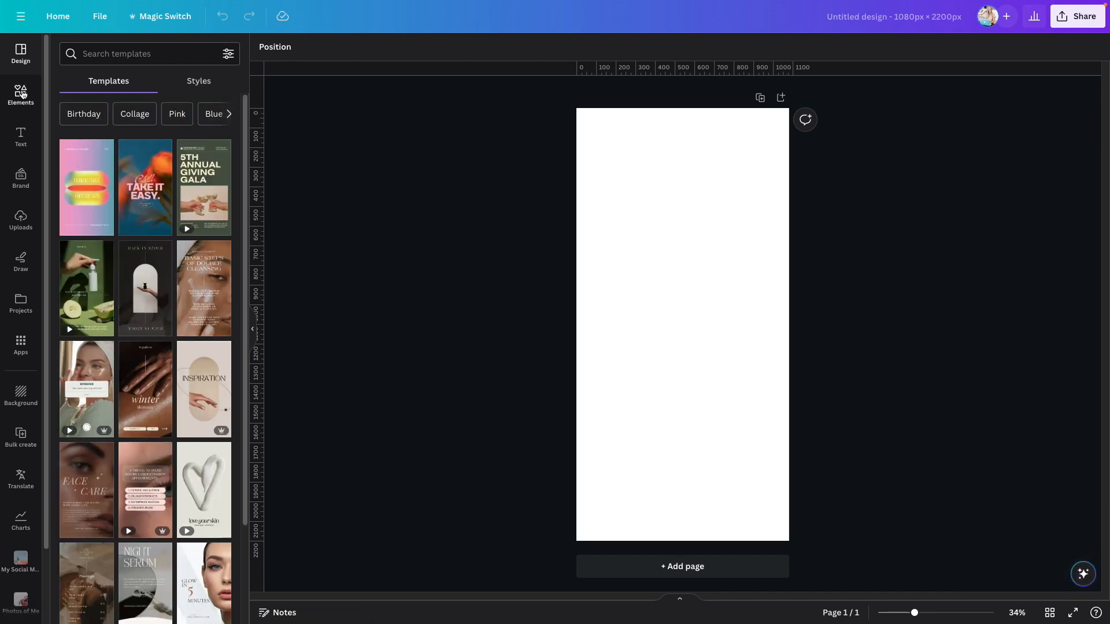
- Search the elements for "barcode", add the first barcode graphic, and place it smaller in the page's lower-right corner
click(23, 93)
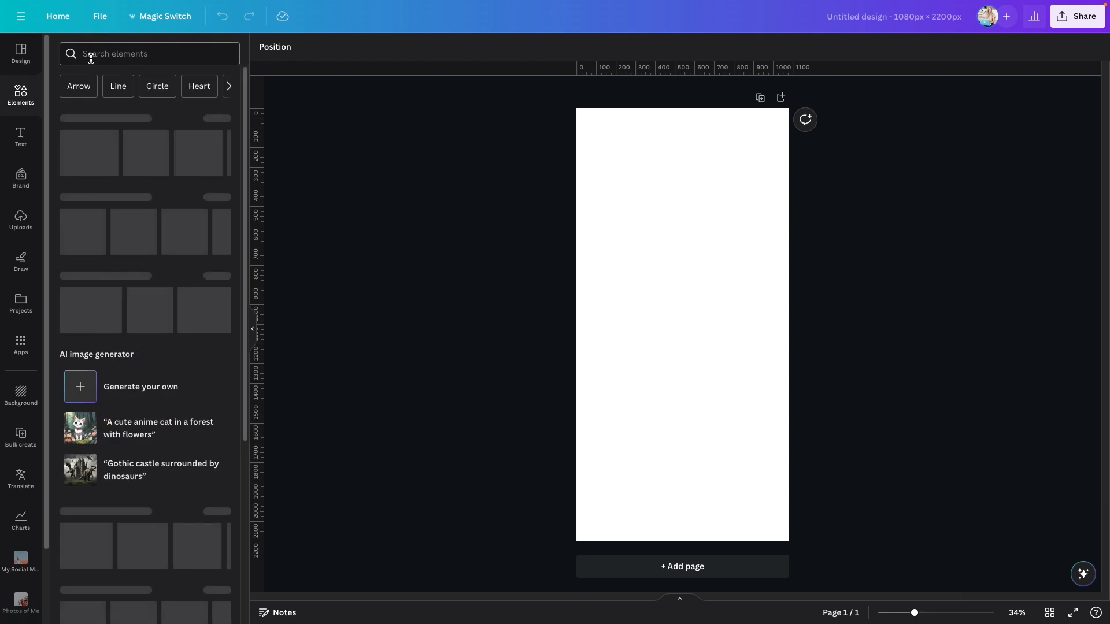
text(barcode)
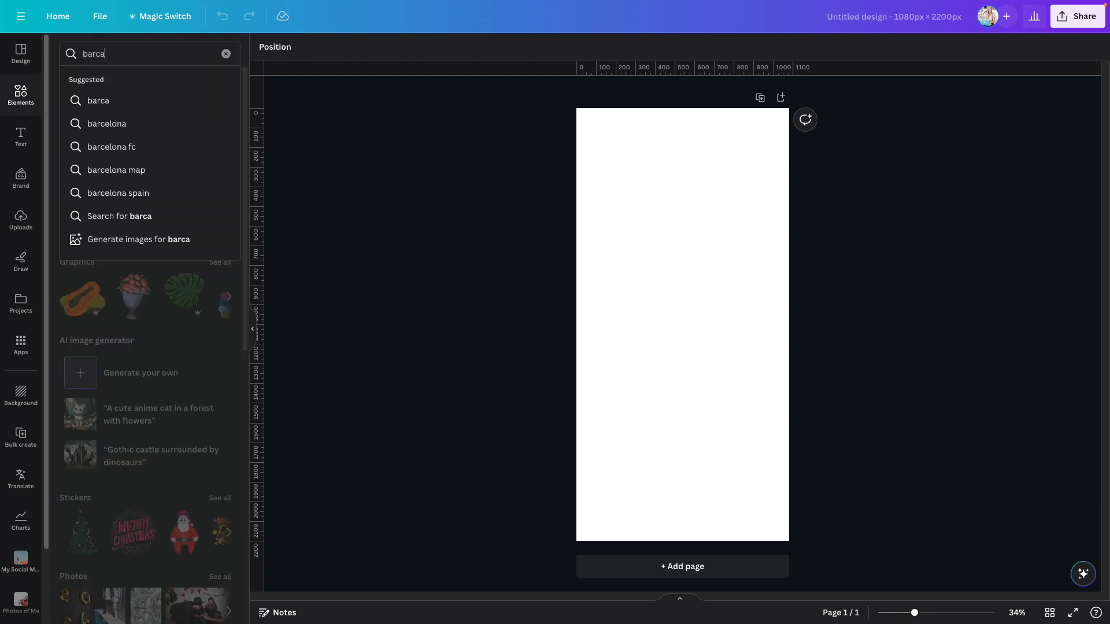
key(Return)
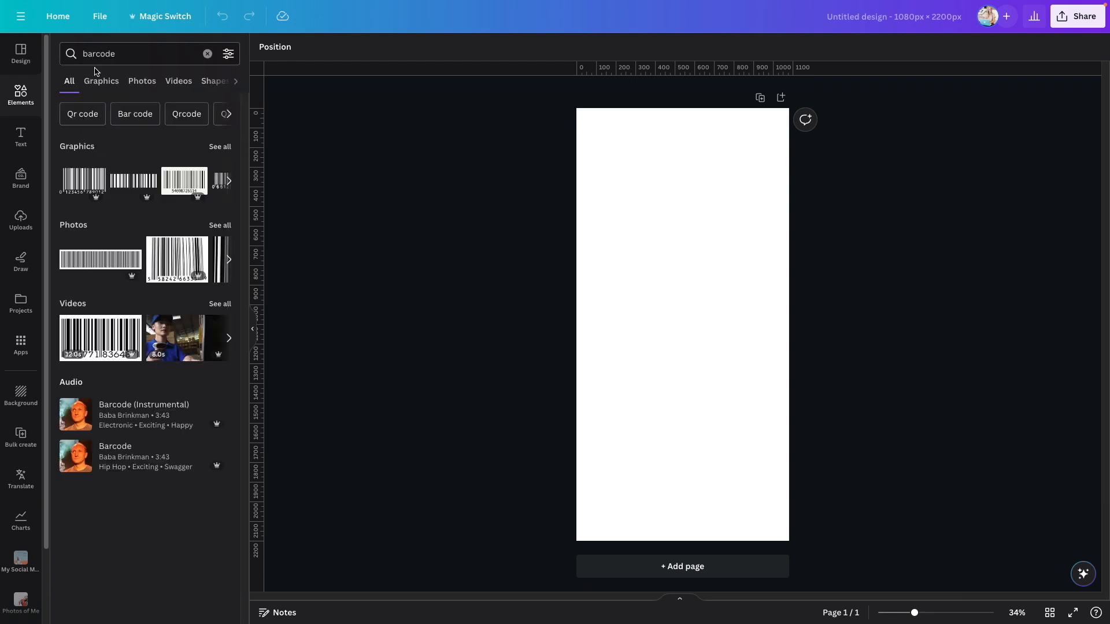
click(82, 179)
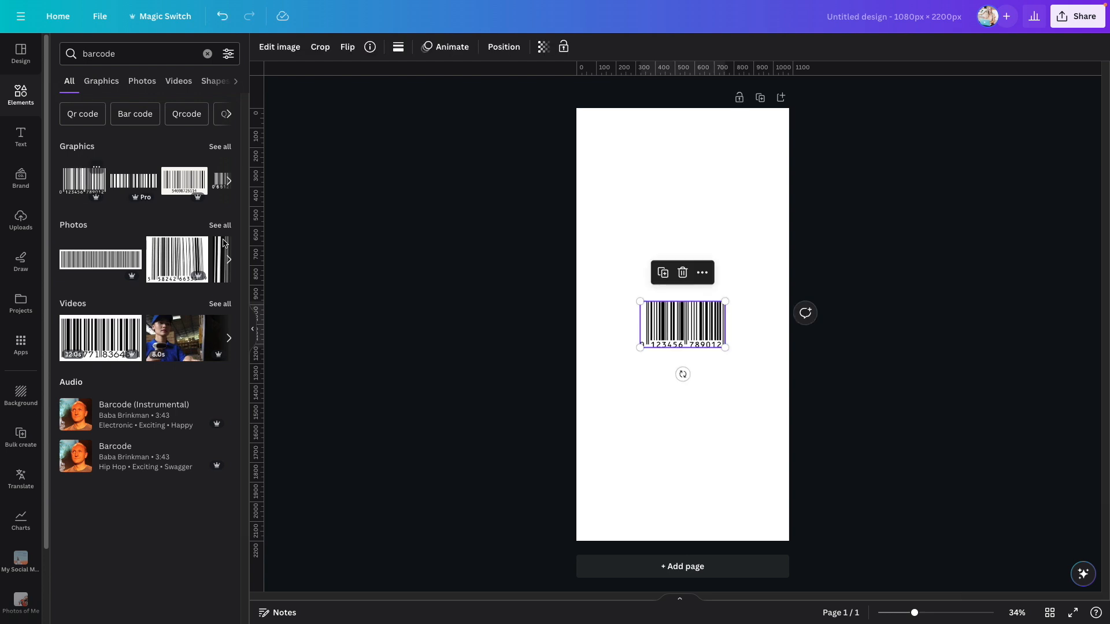
drag(643, 299, 740, 504)
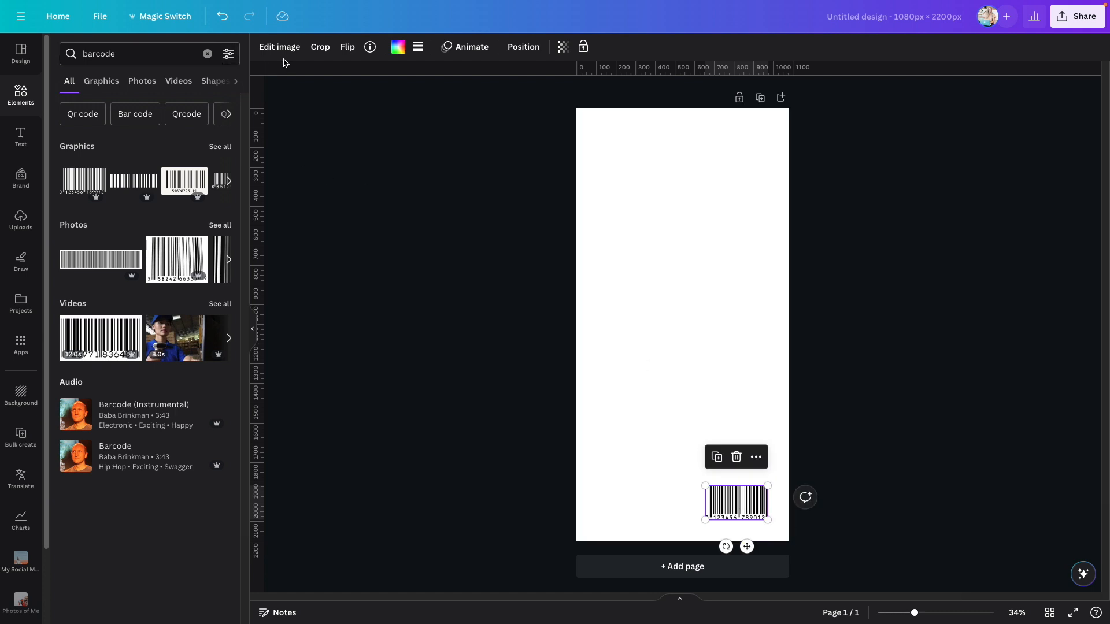
- Deselect the barcode and show the page margins
click(352, 118)
click(99, 16)
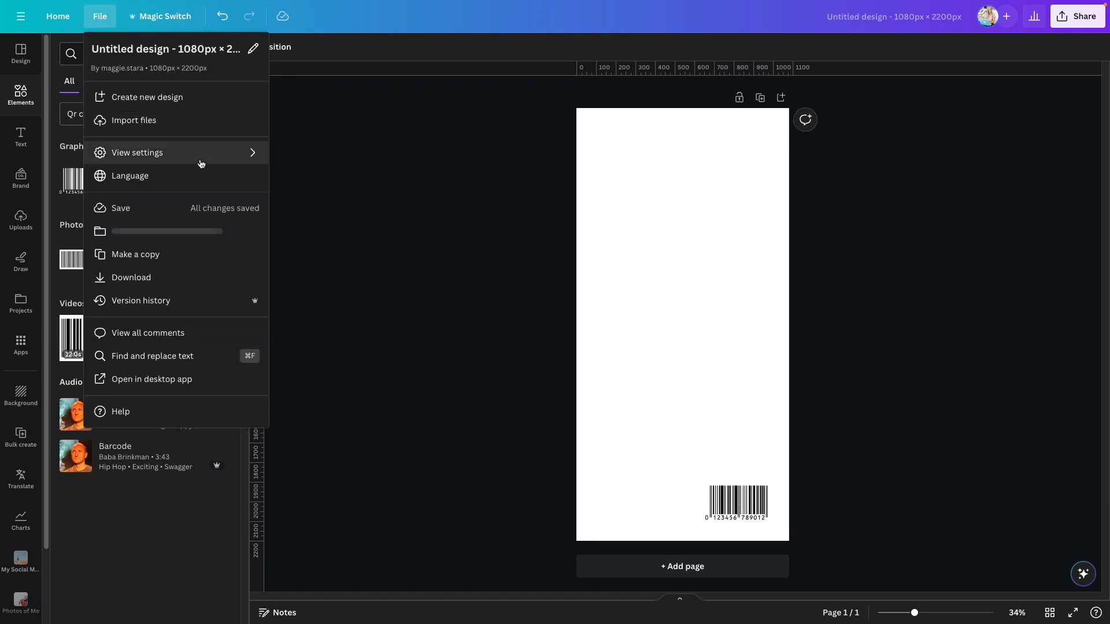
mouse_move(202, 165)
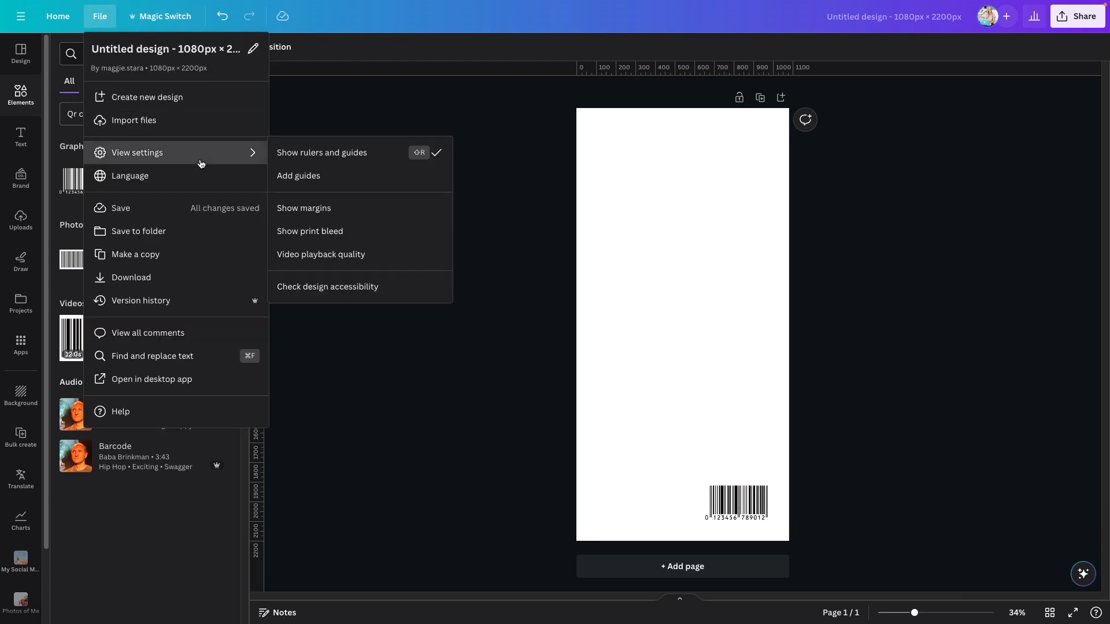
click(315, 217)
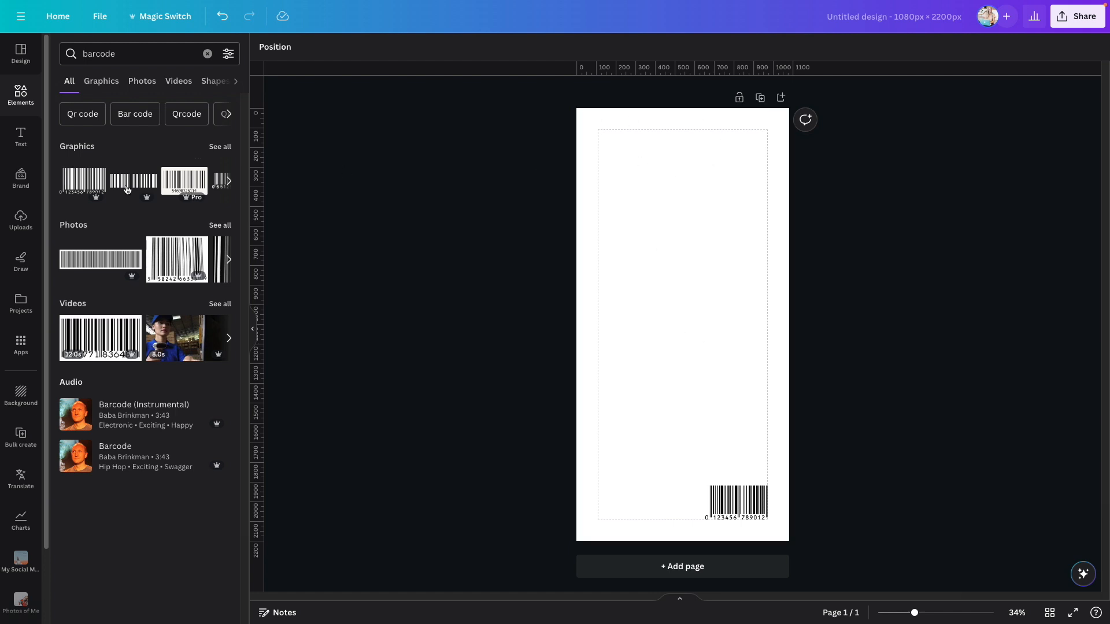
- Add a text box to the page reading "maggie"
click(22, 137)
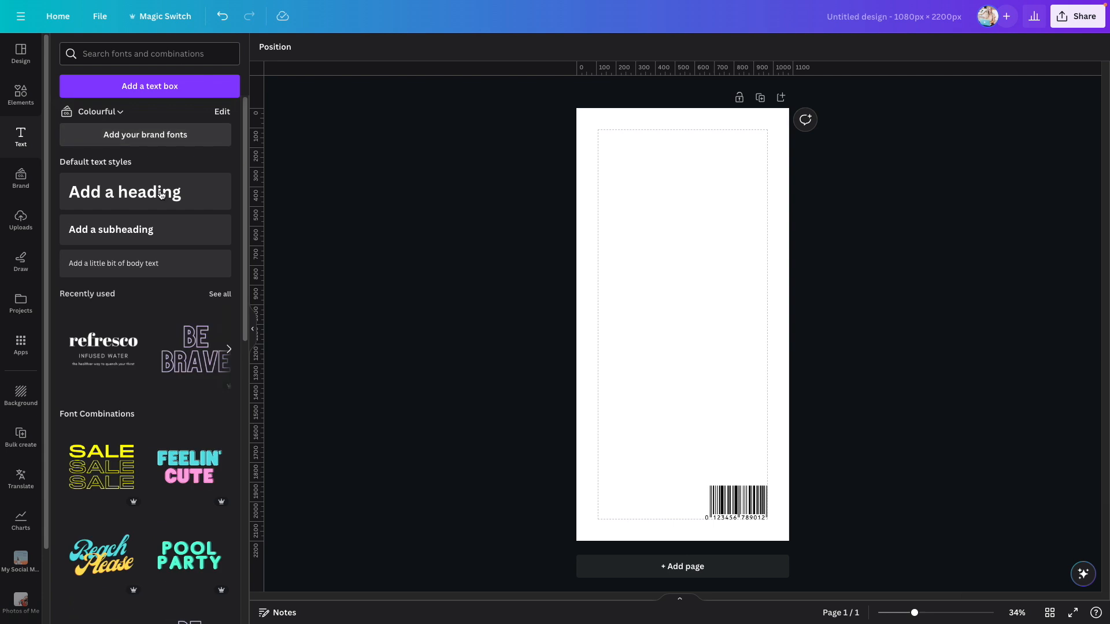
click(700, 246)
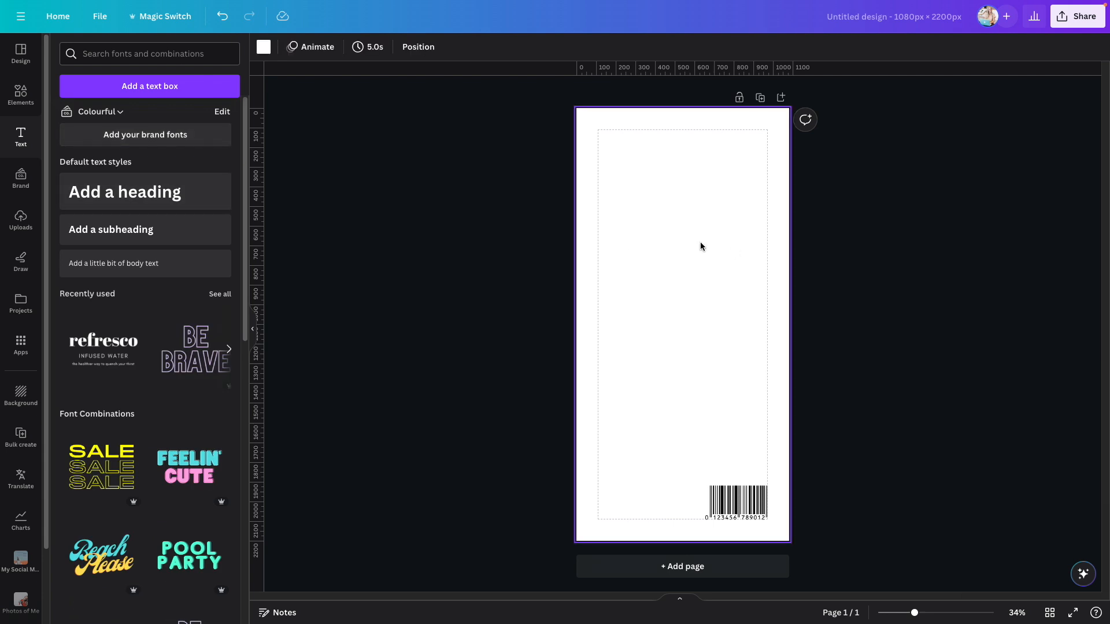
key(t)
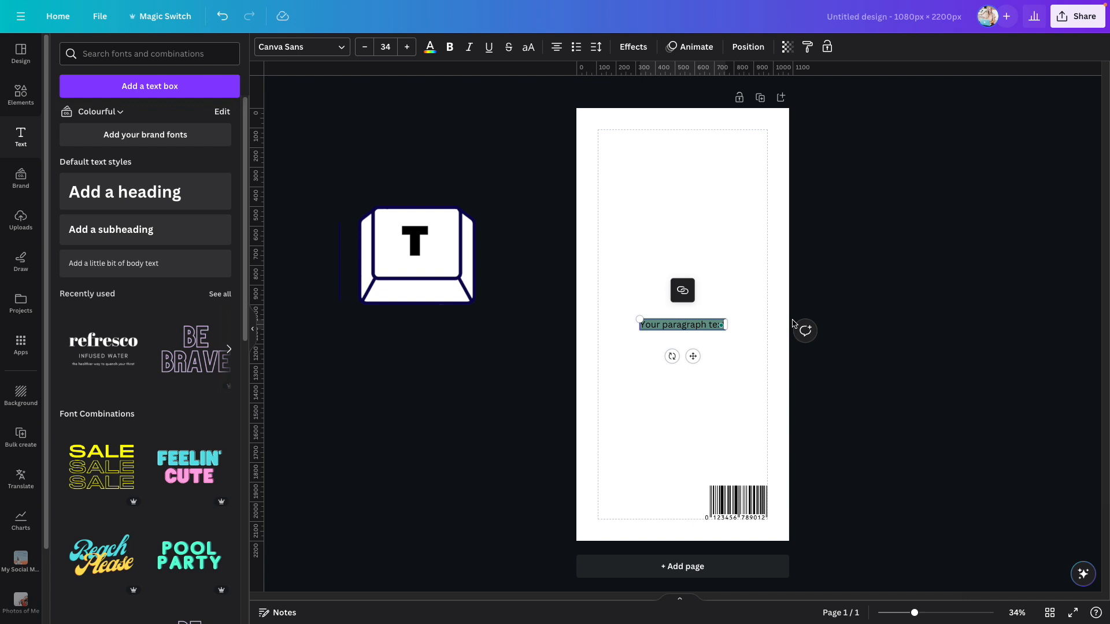
text(maggi)
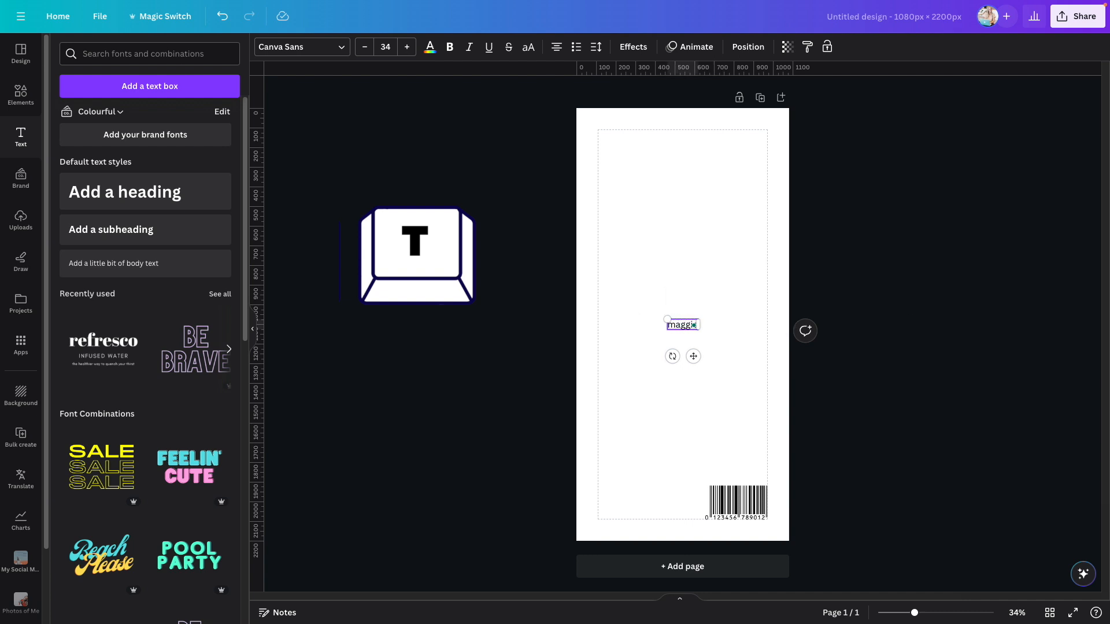
text(e)
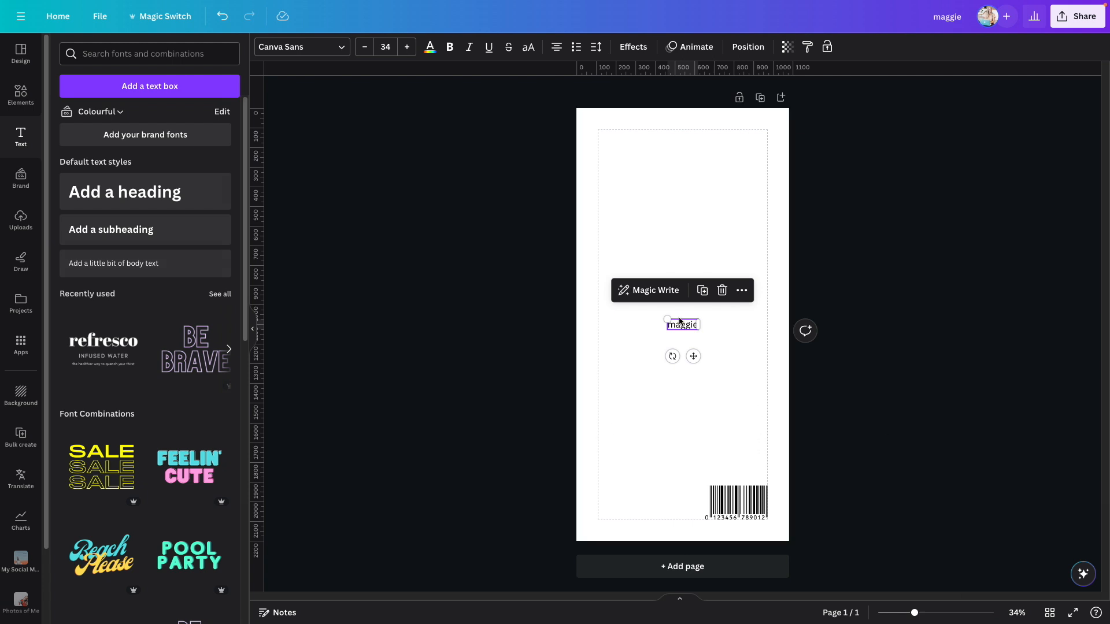
- Find the Lovelace font and apply it to the "maggie" text
click(686, 335)
click(688, 325)
click(292, 46)
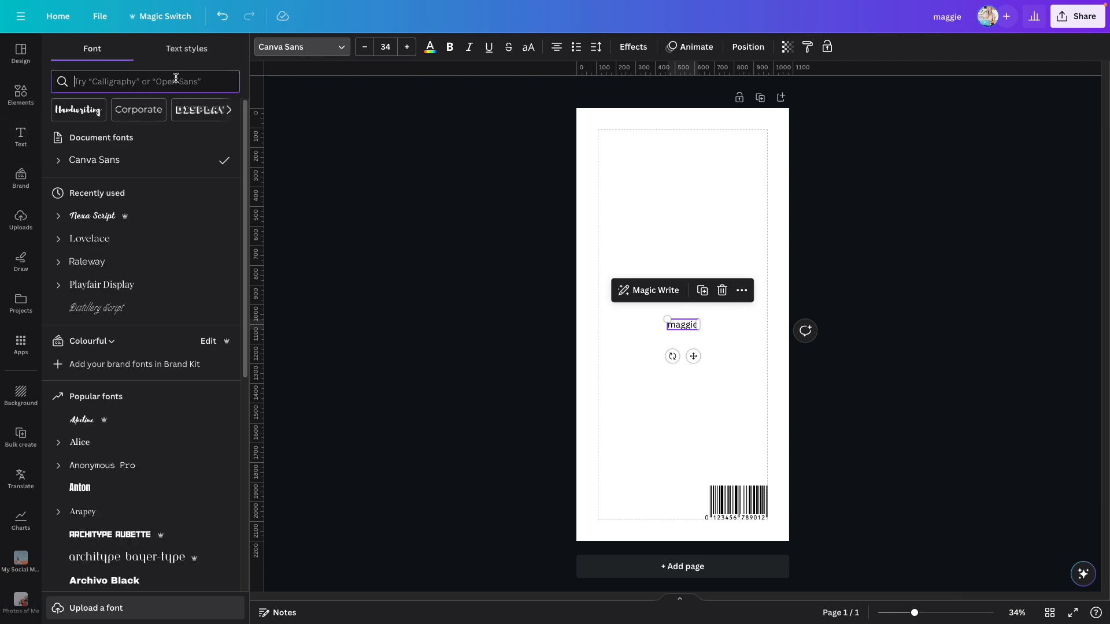
click(177, 82)
text(lovelace)
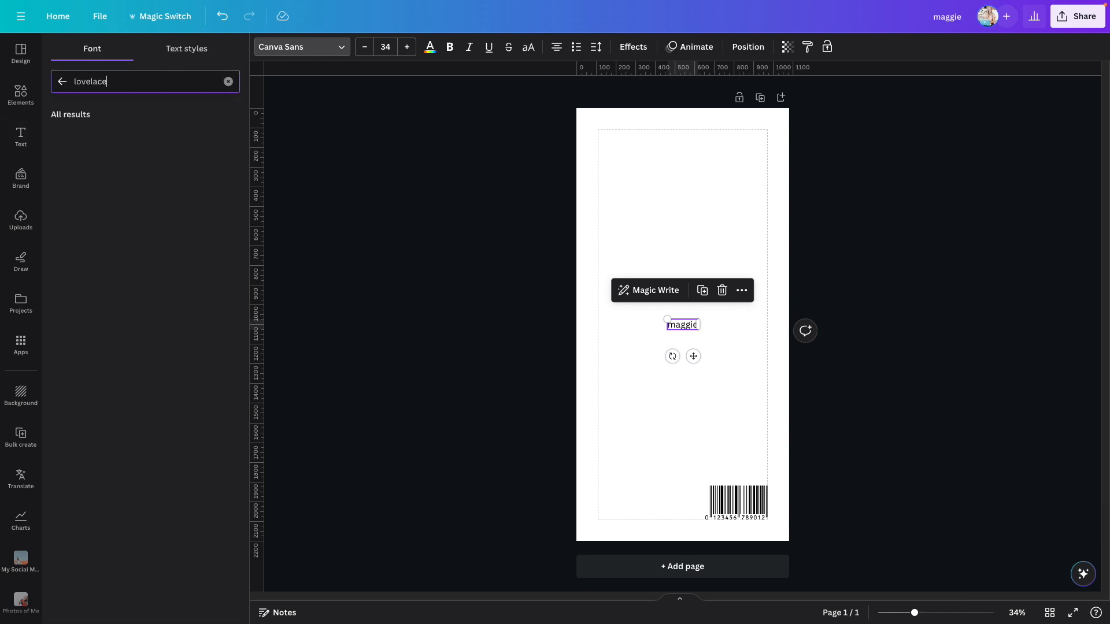
click(147, 138)
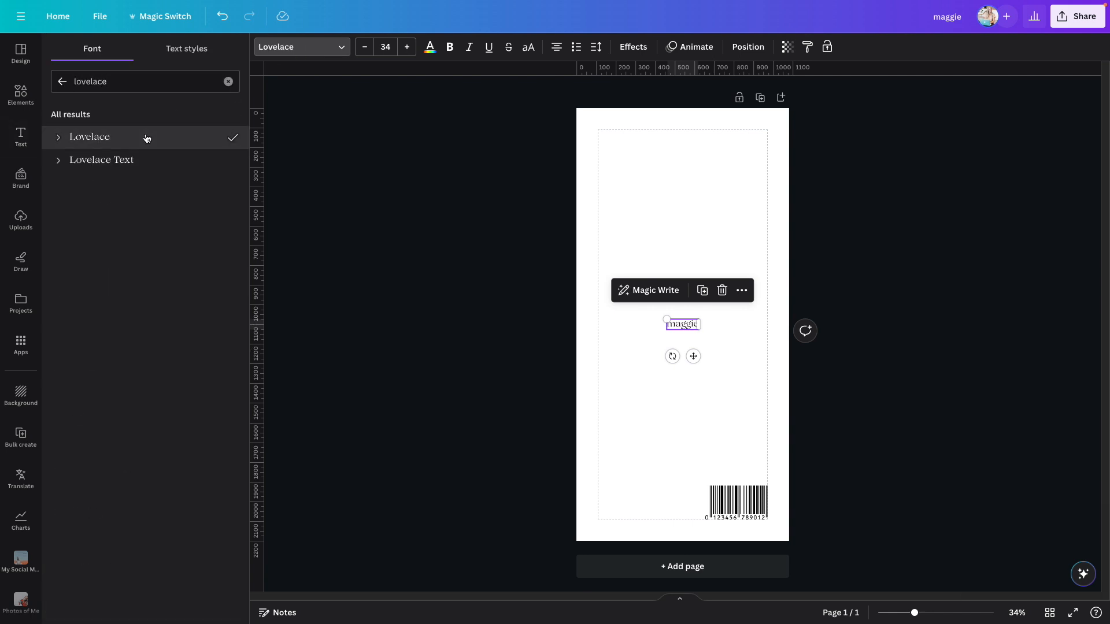
- Make the "maggie" text bold, scale it to span the full width between the side margins, and move it into the page's upper half
drag(667, 319, 607, 300)
click(450, 47)
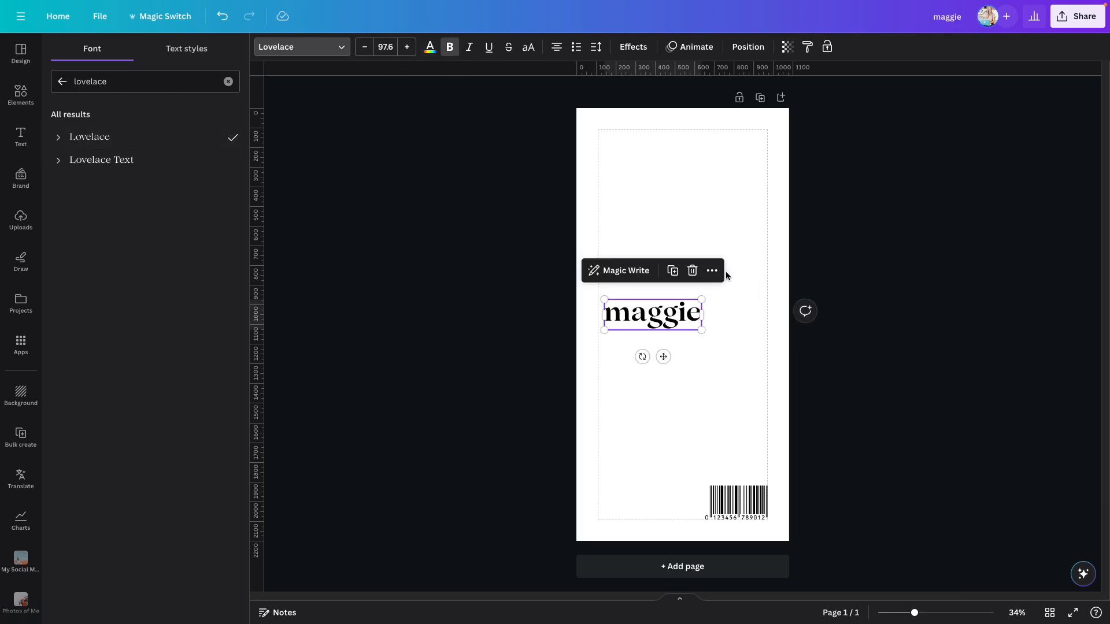
drag(702, 300, 769, 271)
drag(604, 278, 597, 272)
drag(684, 330, 684, 268)
- Add a second text box reading "SKINCARE" below the wordmark and enlarge it to about size 41.5
click(687, 355)
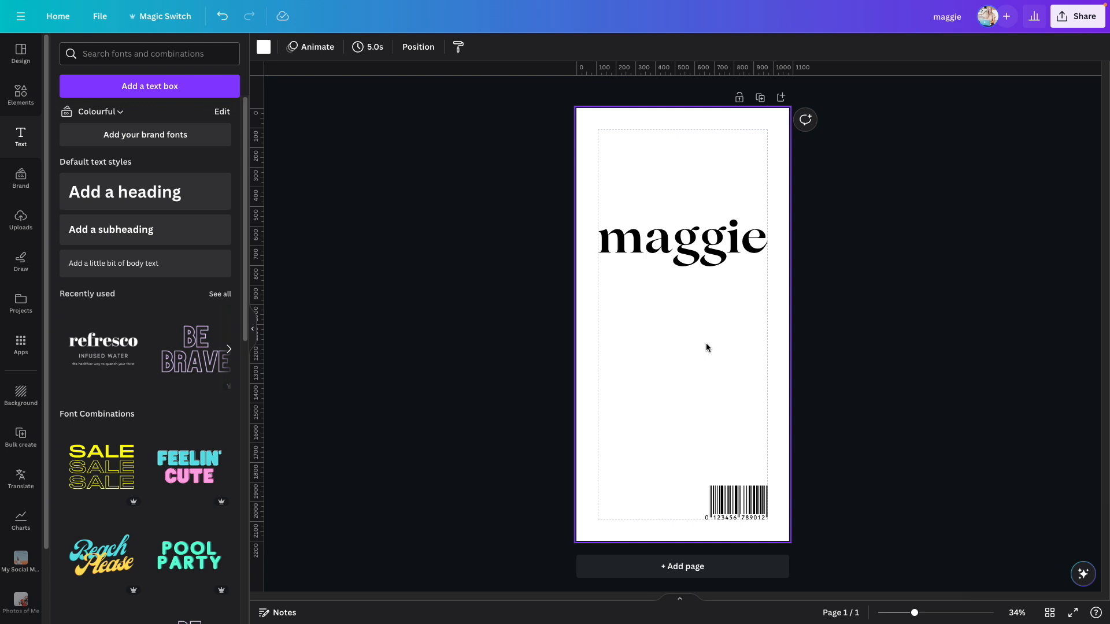
key(t)
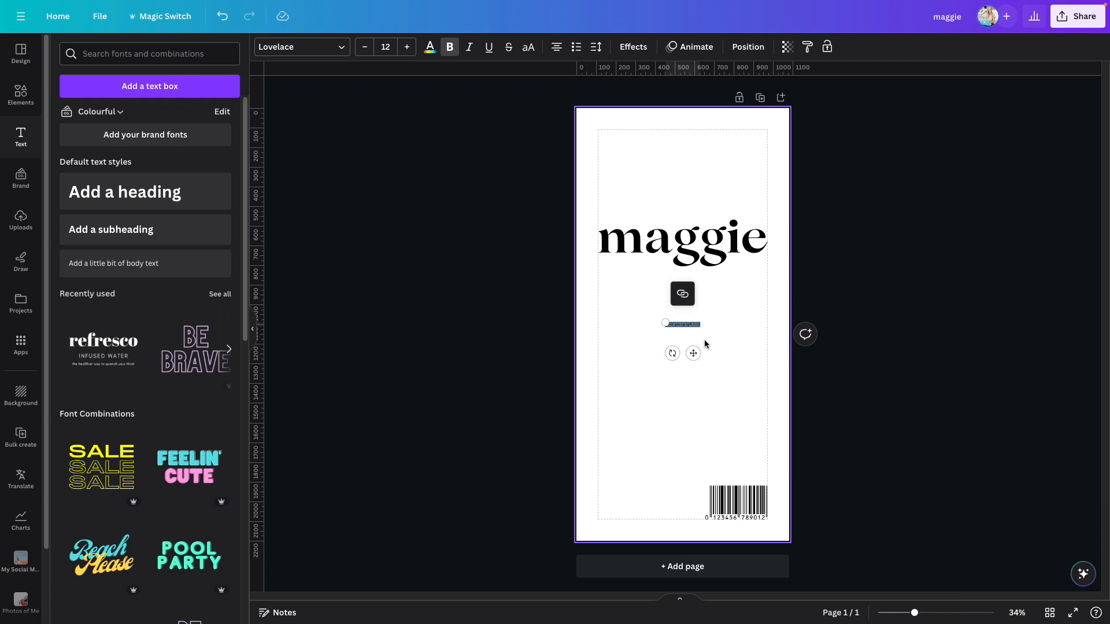
text(ALSO)
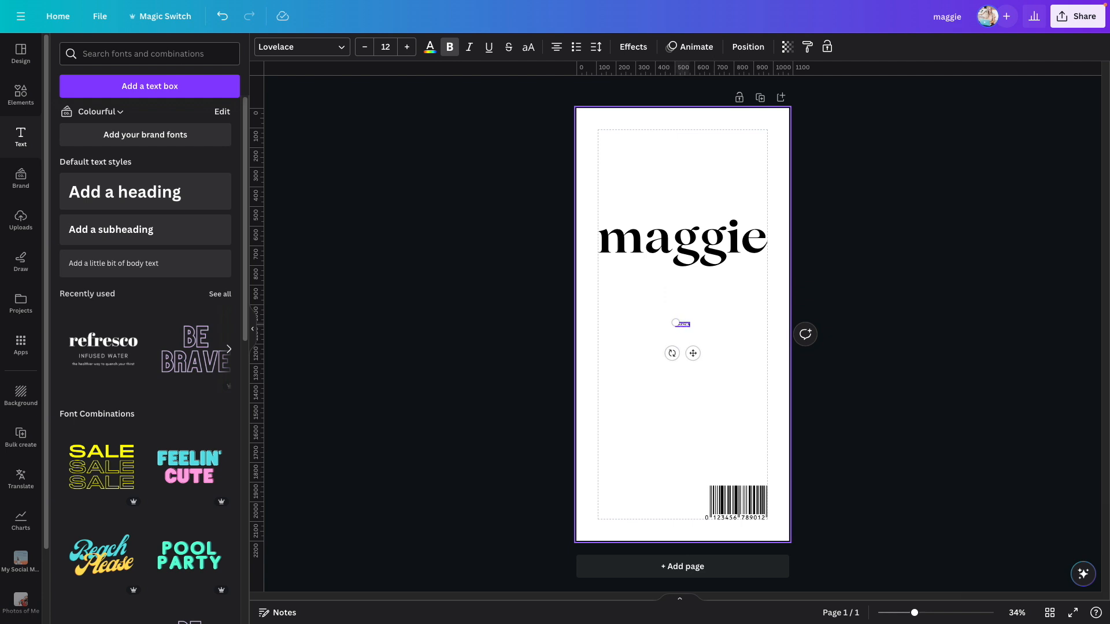
key(super+a)
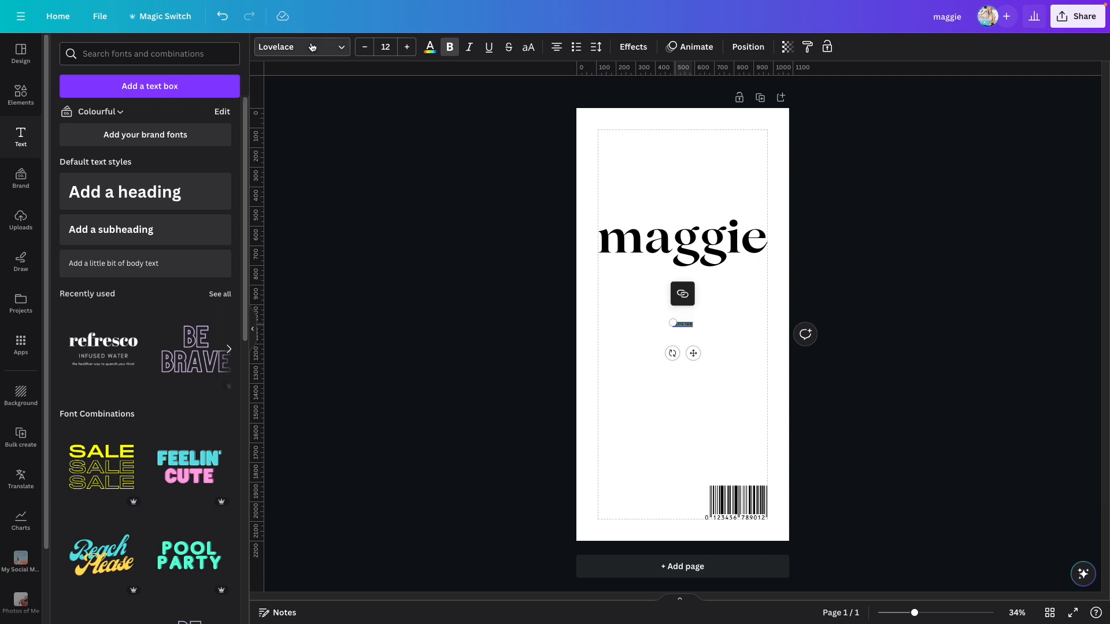
drag(672, 322, 626, 313)
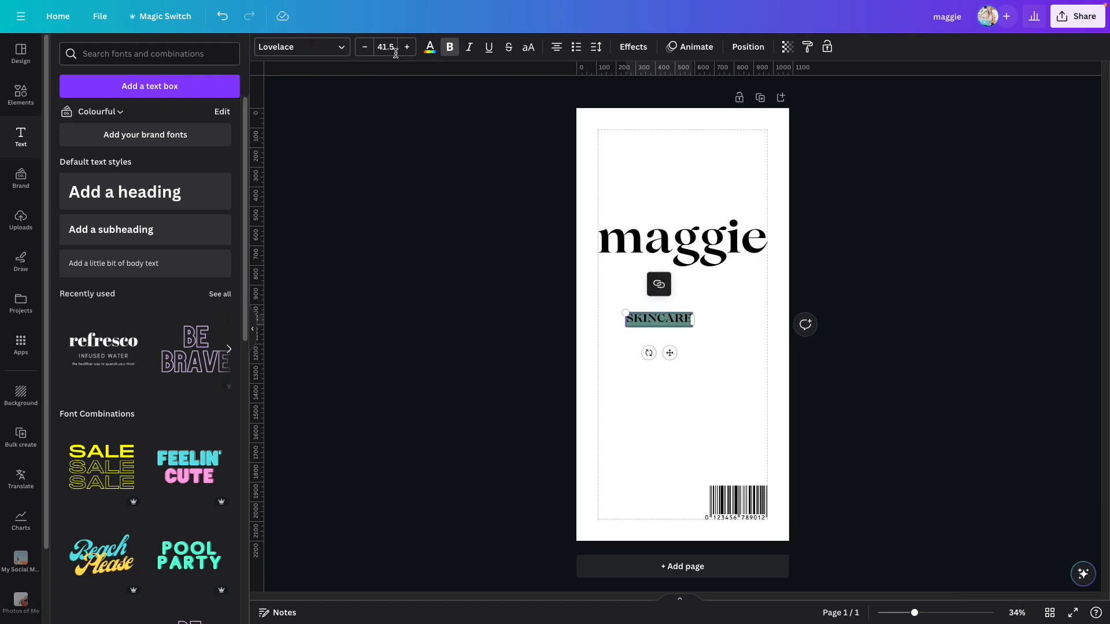
- Change the "SKINCARE" text to the Raleway font and remove its bold formatting
click(329, 55)
click(167, 80)
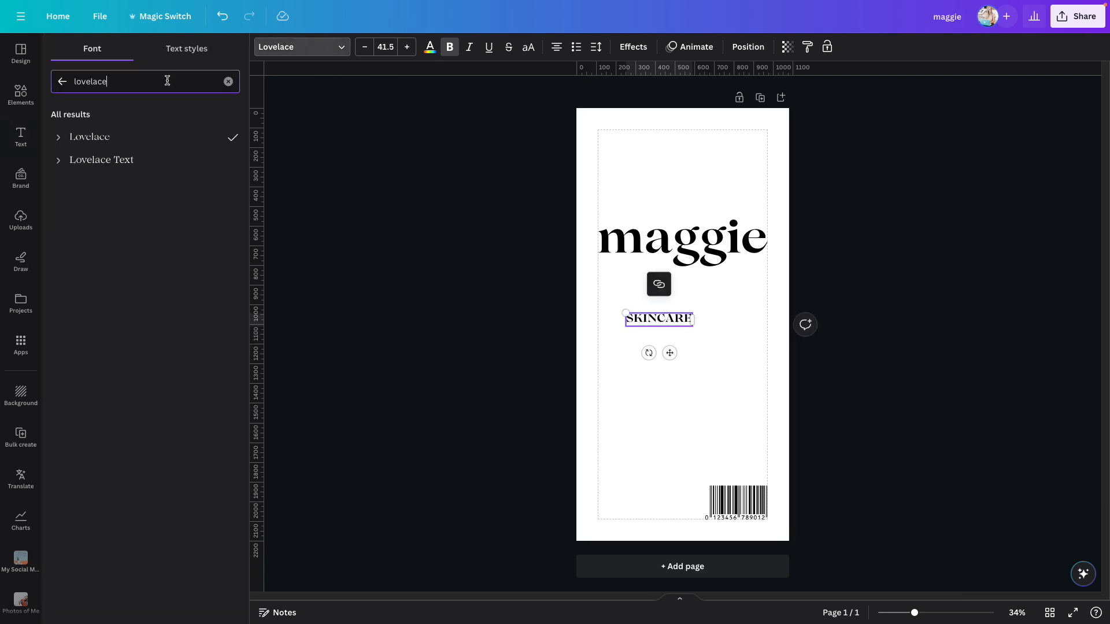
text(raleway)
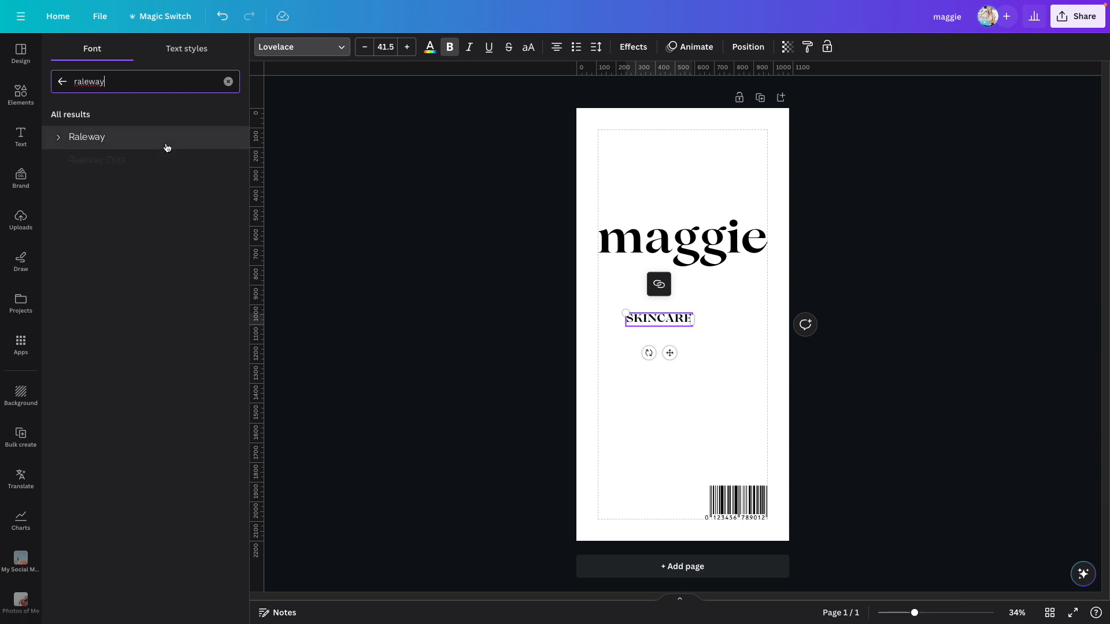
click(166, 145)
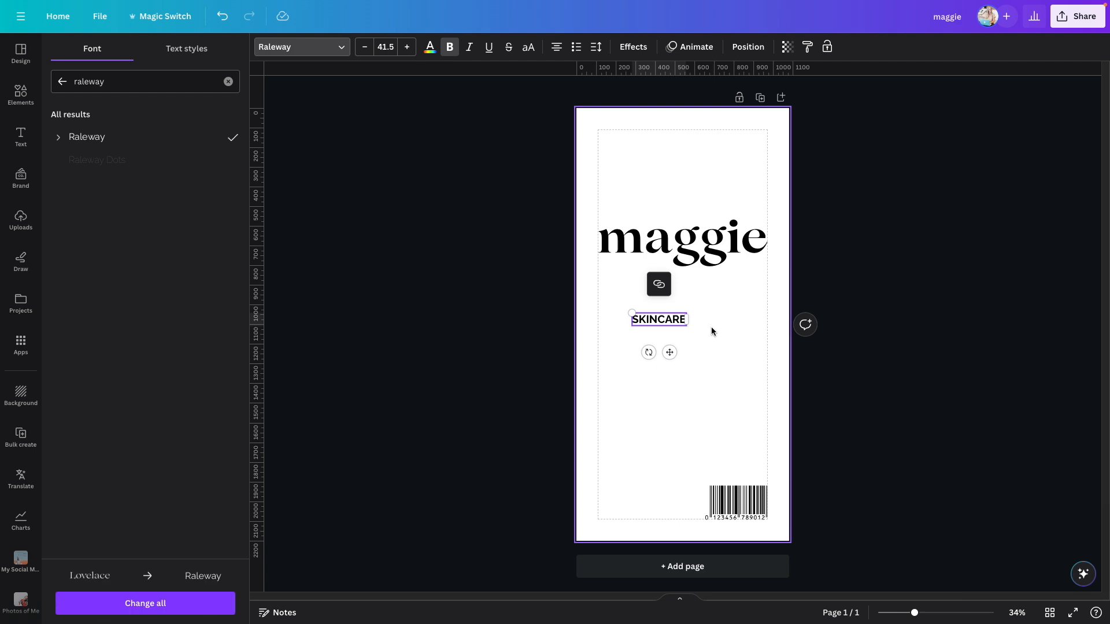
click(449, 47)
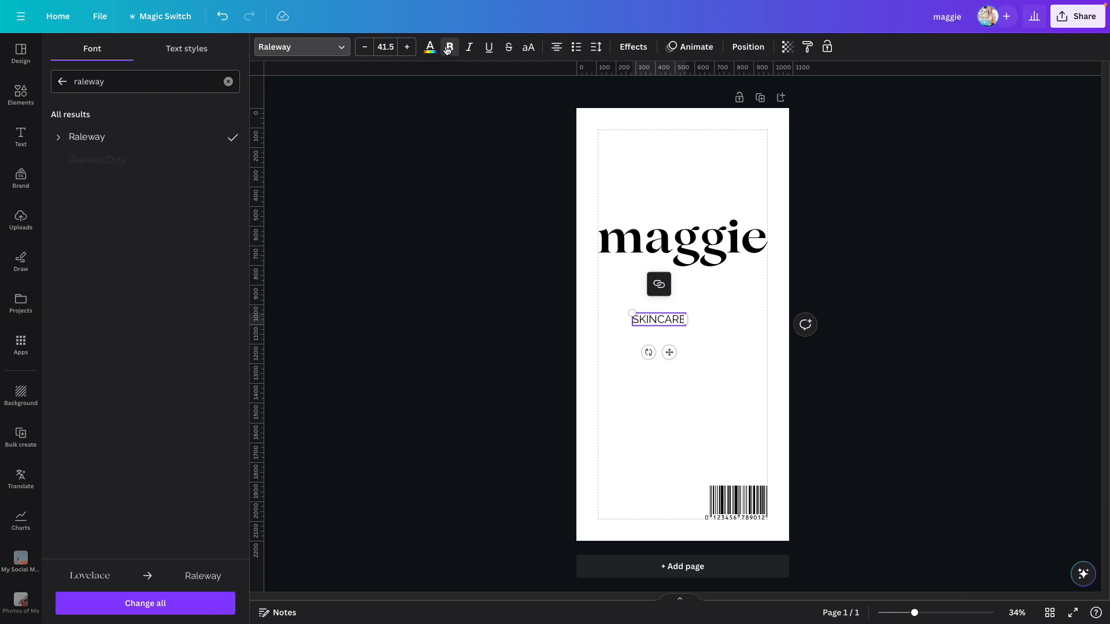
- Set the "SKINCARE" text to size 30 with a letter spacing of 413
click(390, 44)
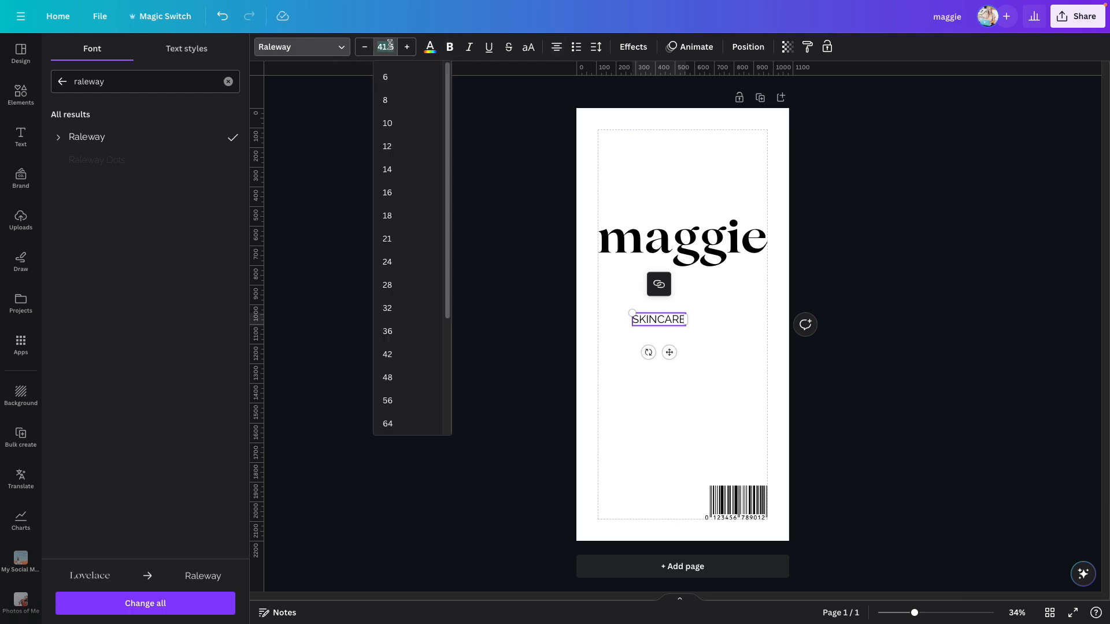
text(30)
key(Return)
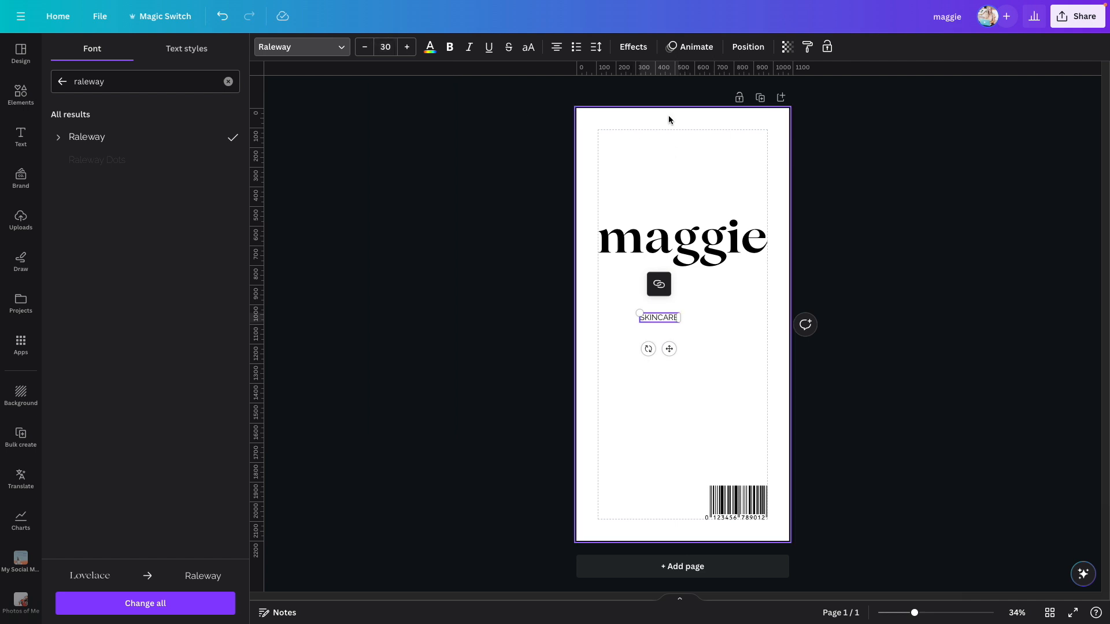
click(603, 52)
drag(626, 91, 680, 92)
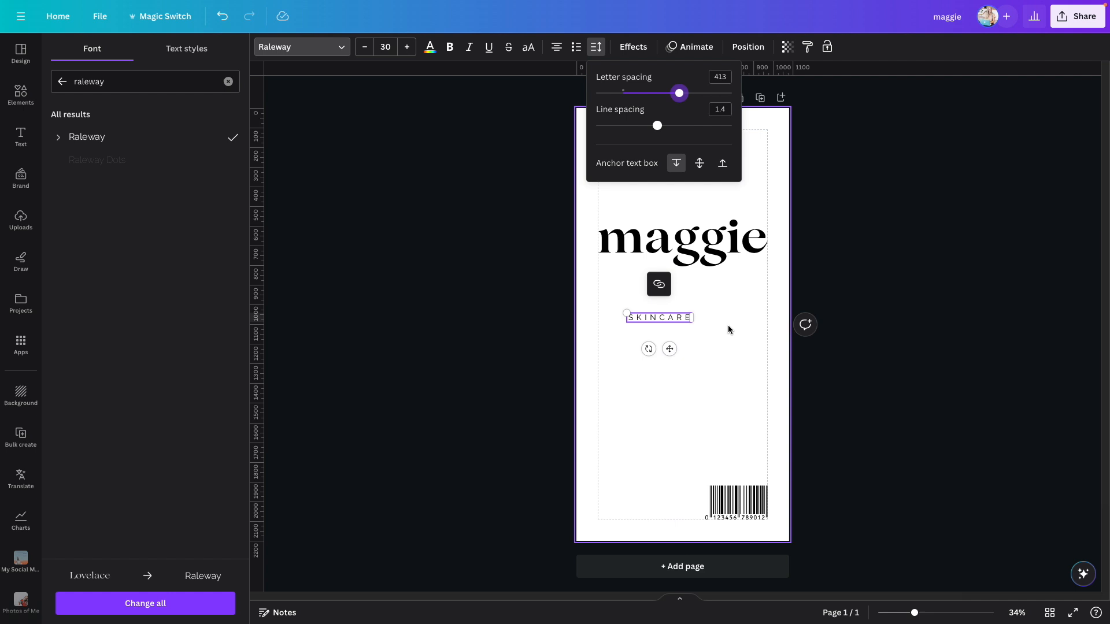
click(728, 326)
- Place "SKINCARE" at the left margin directly under "maggie", enlarge it to about size 33.6, and nudge it slightly upward
drag(681, 320, 671, 260)
click(662, 327)
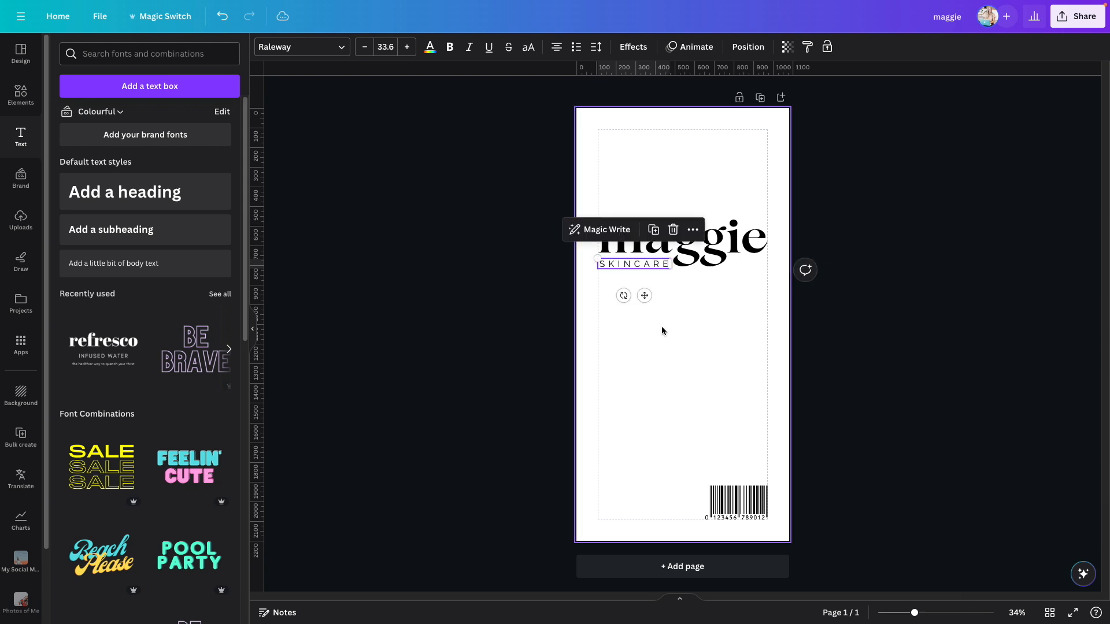
click(640, 265)
key(Up)
key(Up)
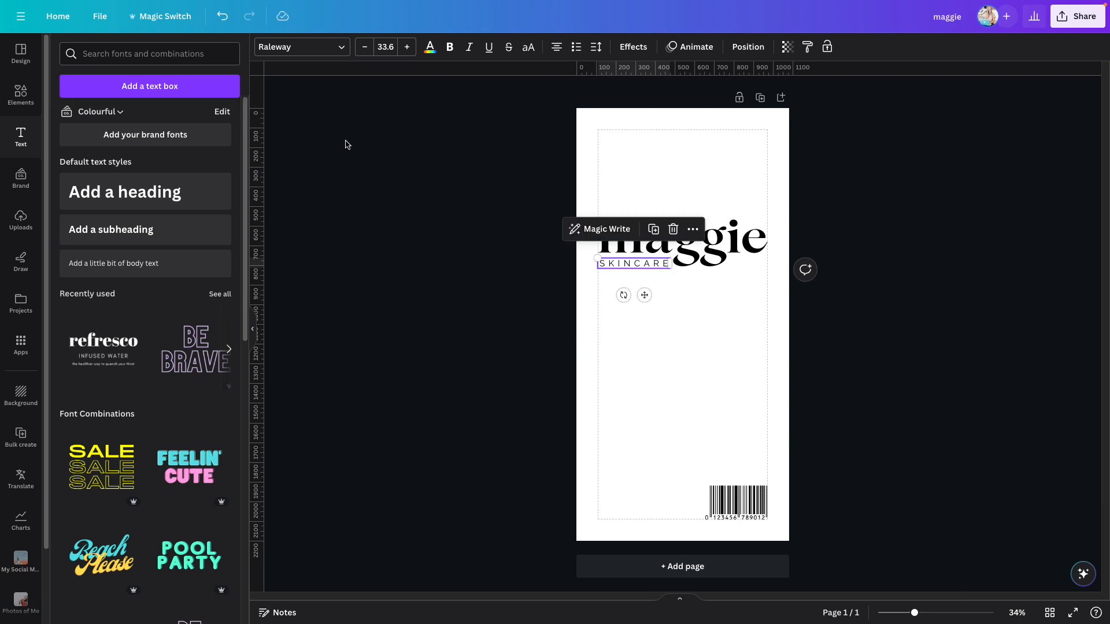
- Add a horizontal ruler guide across the page and line it up with the lowest edge of the wordmark's letters g
click(99, 16)
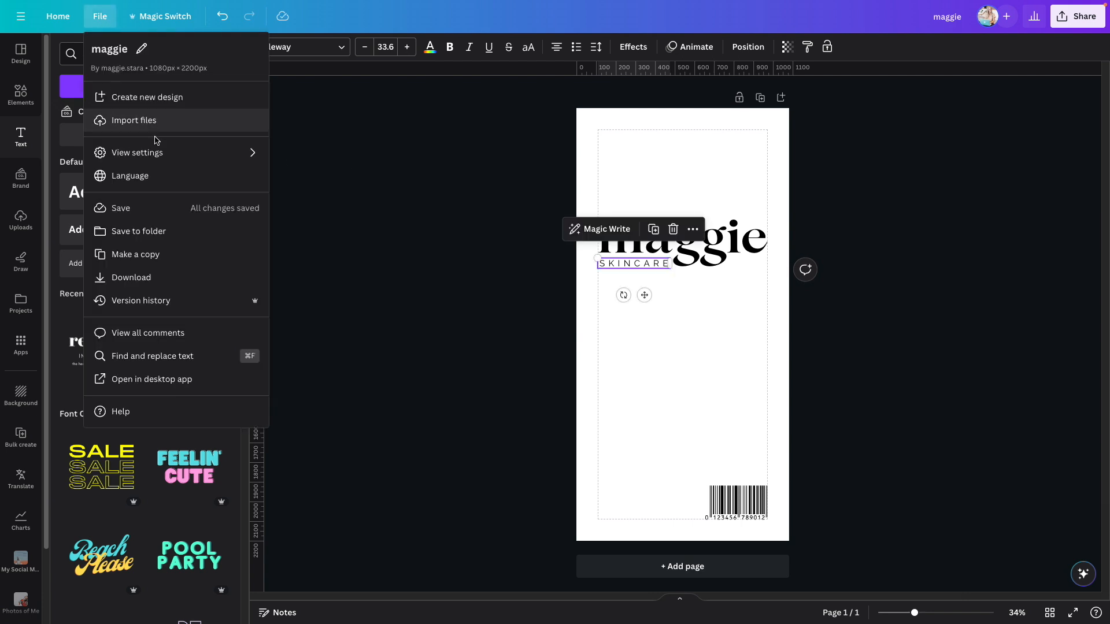
mouse_move(160, 151)
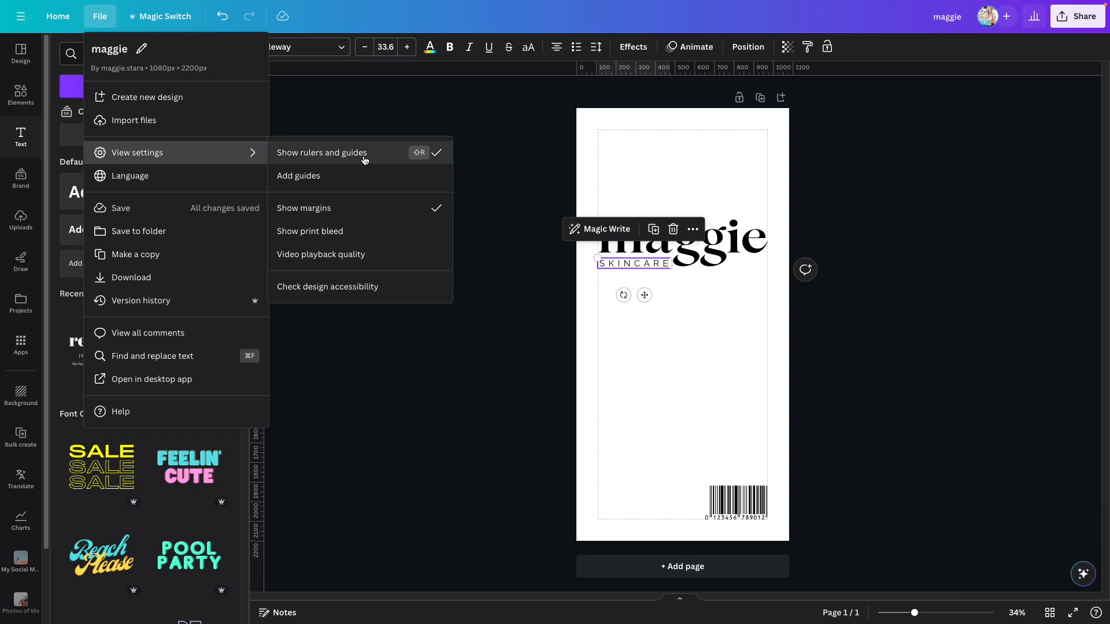
key(shift+r)
drag(664, 69, 675, 268)
drag(914, 613, 944, 613)
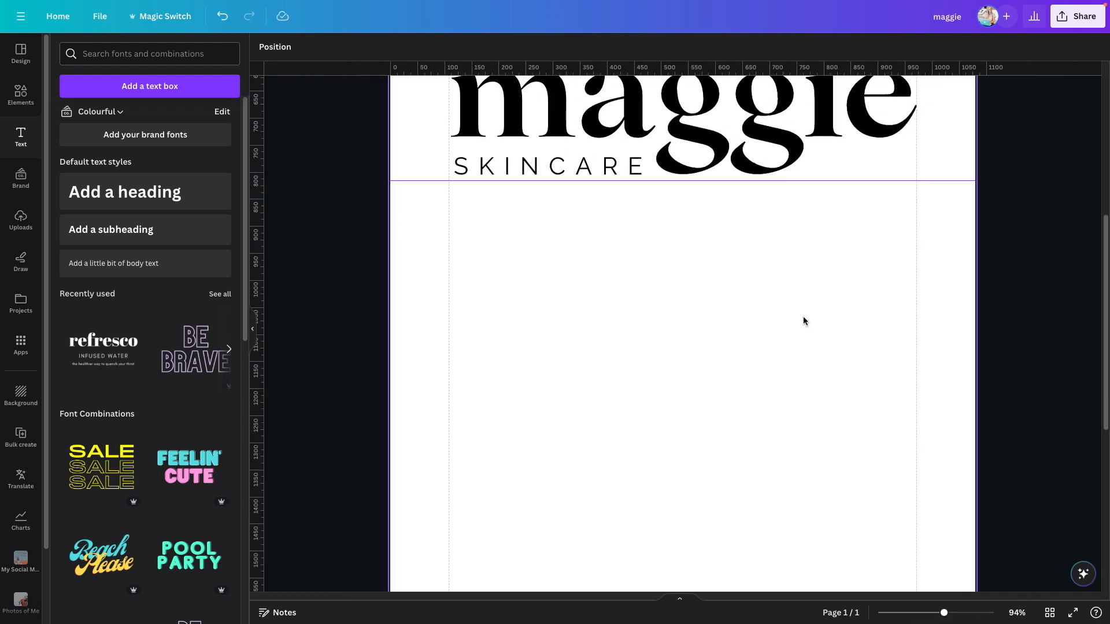
drag(941, 182, 941, 175)
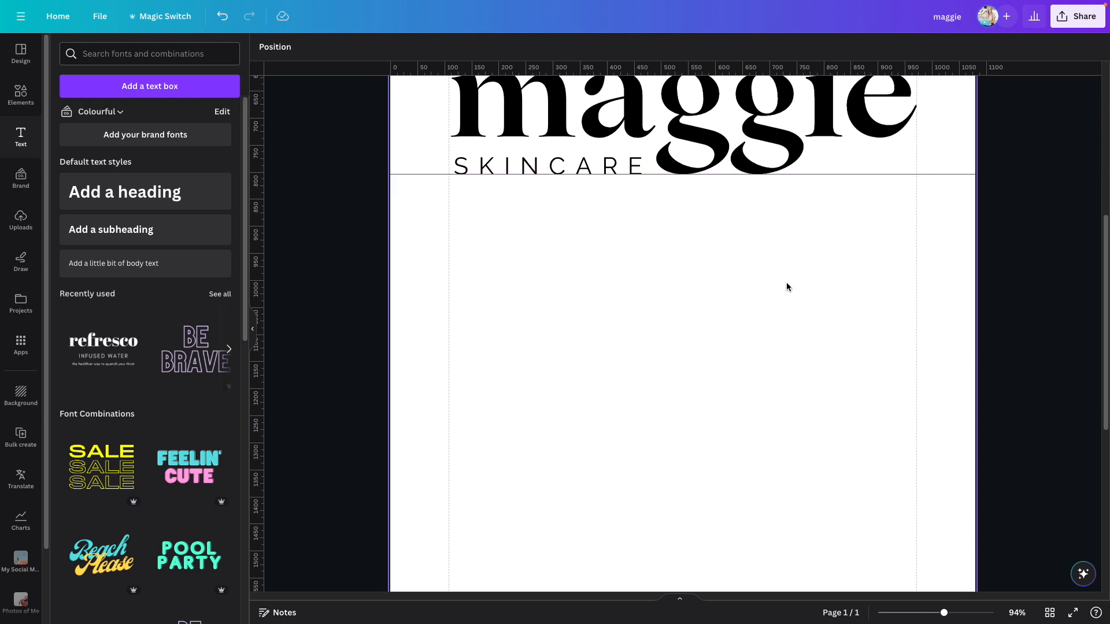
- Hide the rulers and guides and bring the whole page back into view
drag(944, 613, 924, 613)
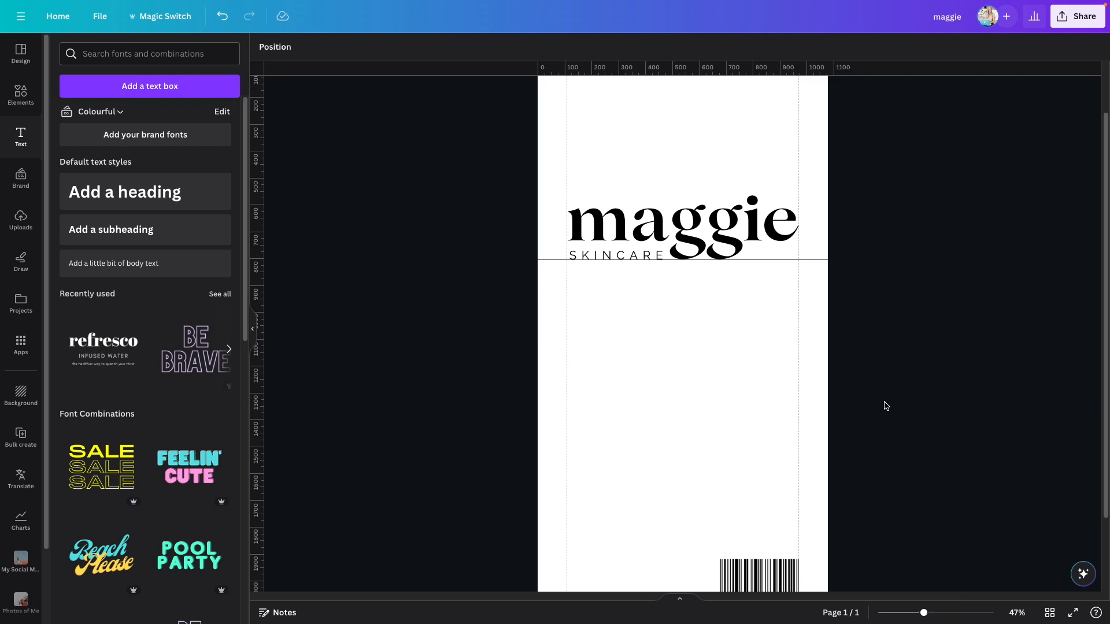
key(shift+r)
drag(920, 616, 916, 614)
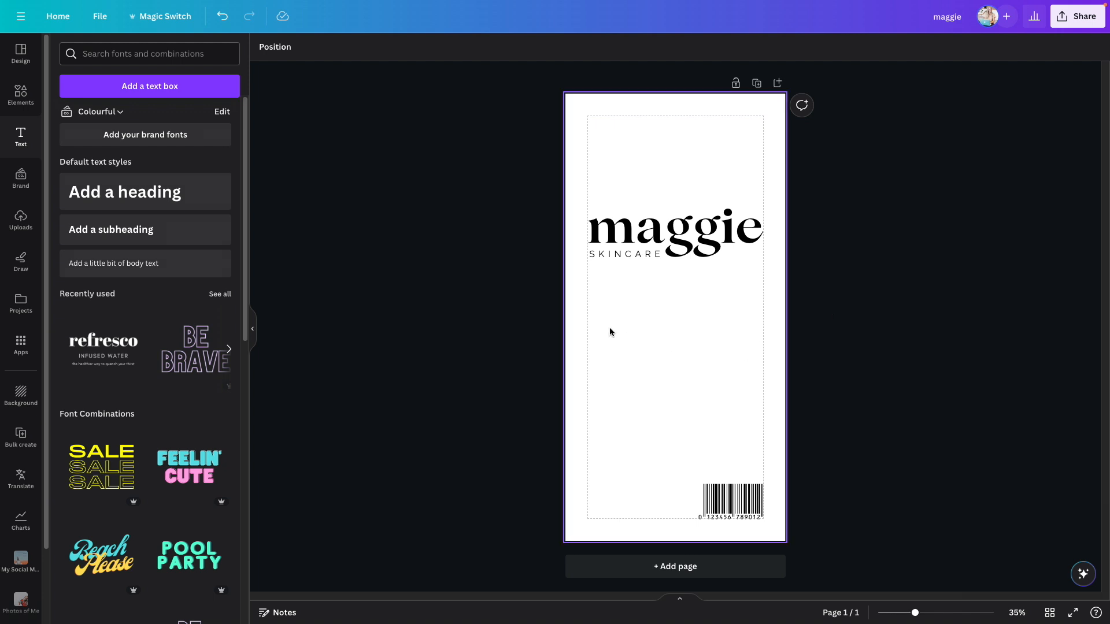
- Search the elements for "GRADIENT SQUIGGLES" and limit the results to graphics
click(12, 101)
click(128, 55)
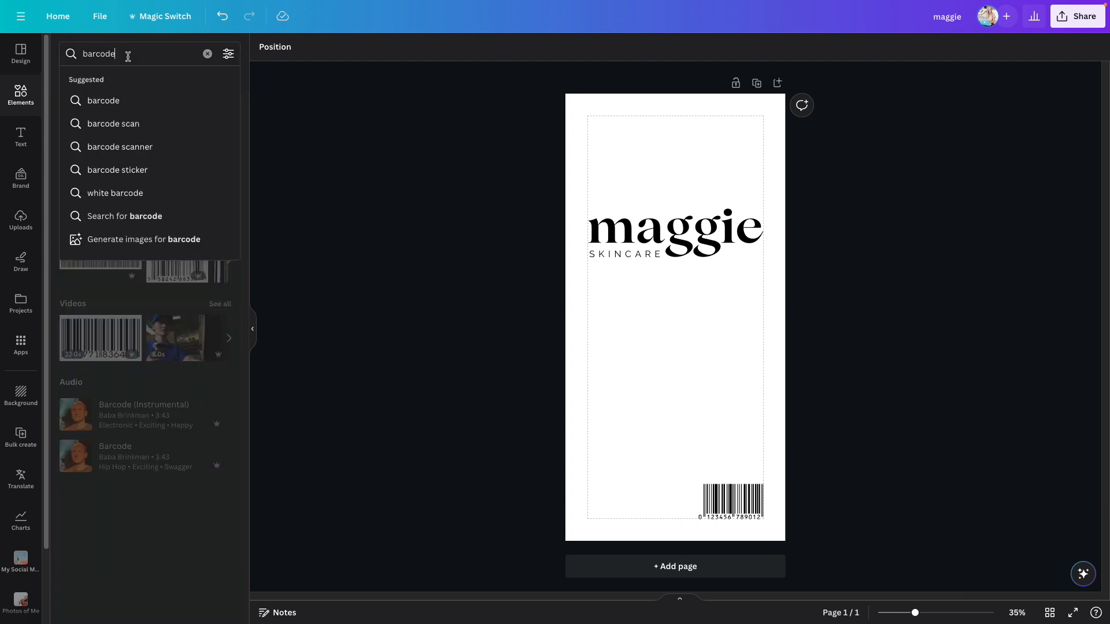
double_click(128, 56)
text(gradient)
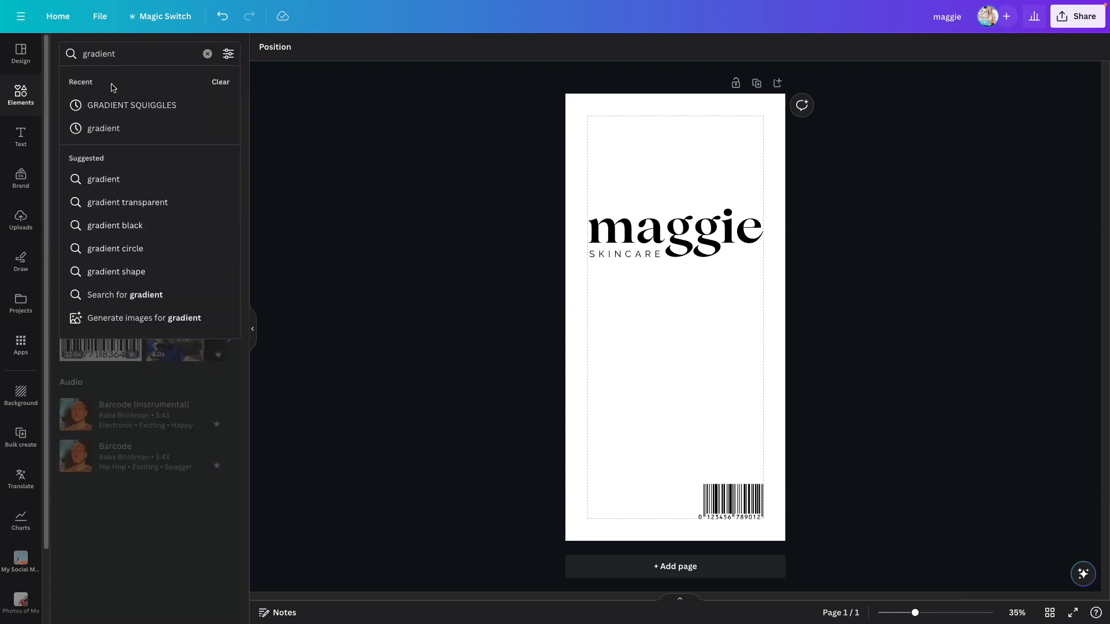
click(124, 107)
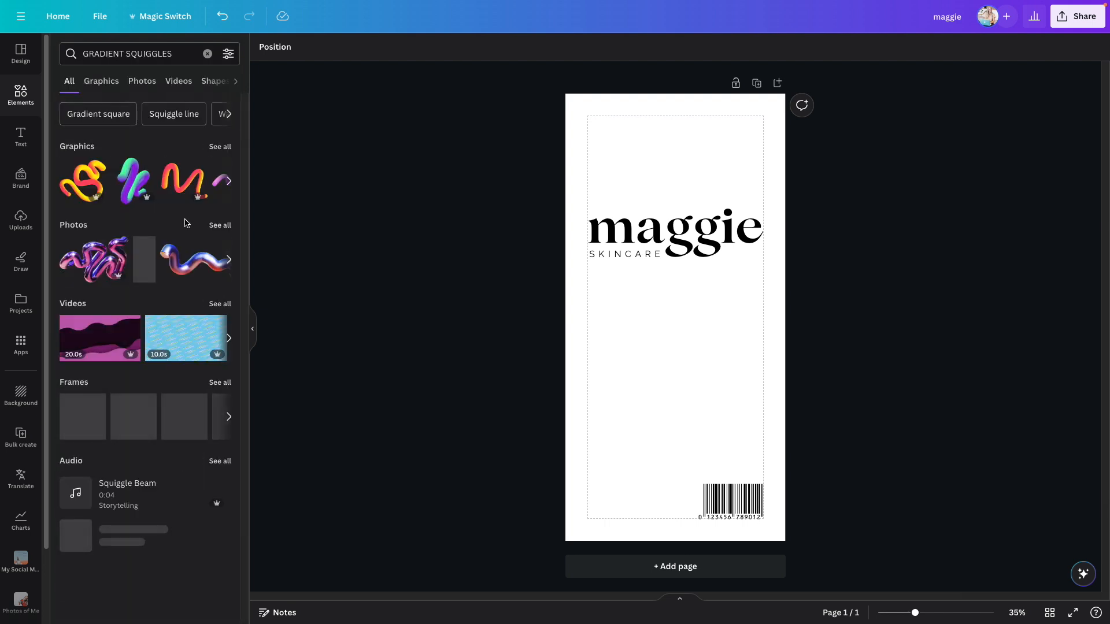
click(108, 84)
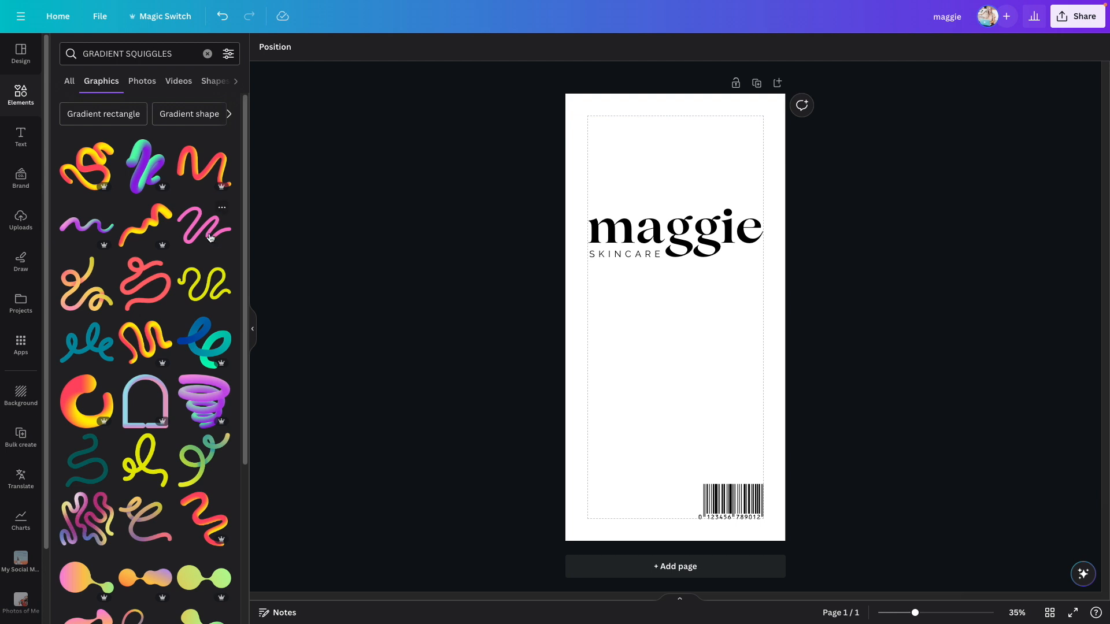
- Add the pink squiggle graphic, enlarge it to about 1,597 × 1,115, and tilt it across the page between the wordmark and barcode
click(192, 232)
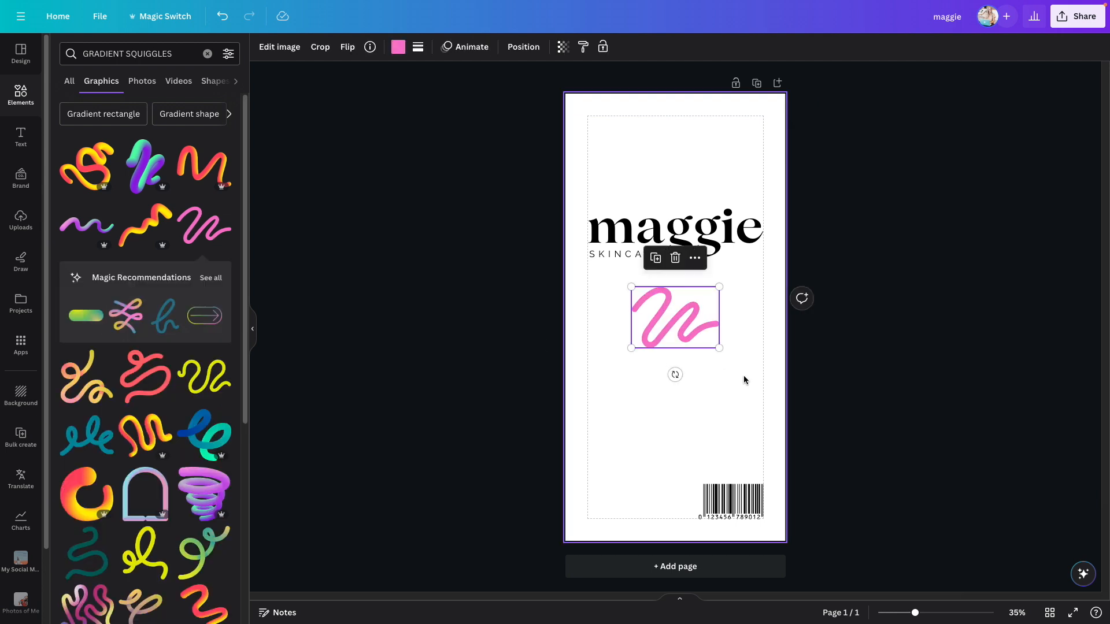
mouse_move(675, 375)
mouse_down()
mouse_move(614, 374)
mouse_move(822, 479)
mouse_move(855, 520)
mouse_up()
drag(771, 438, 713, 375)
mouse_move(674, 489)
mouse_down()
mouse_move(790, 601)
mouse_move(739, 576)
mouse_up()
drag(559, 499, 567, 547)
drag(635, 415, 651, 393)
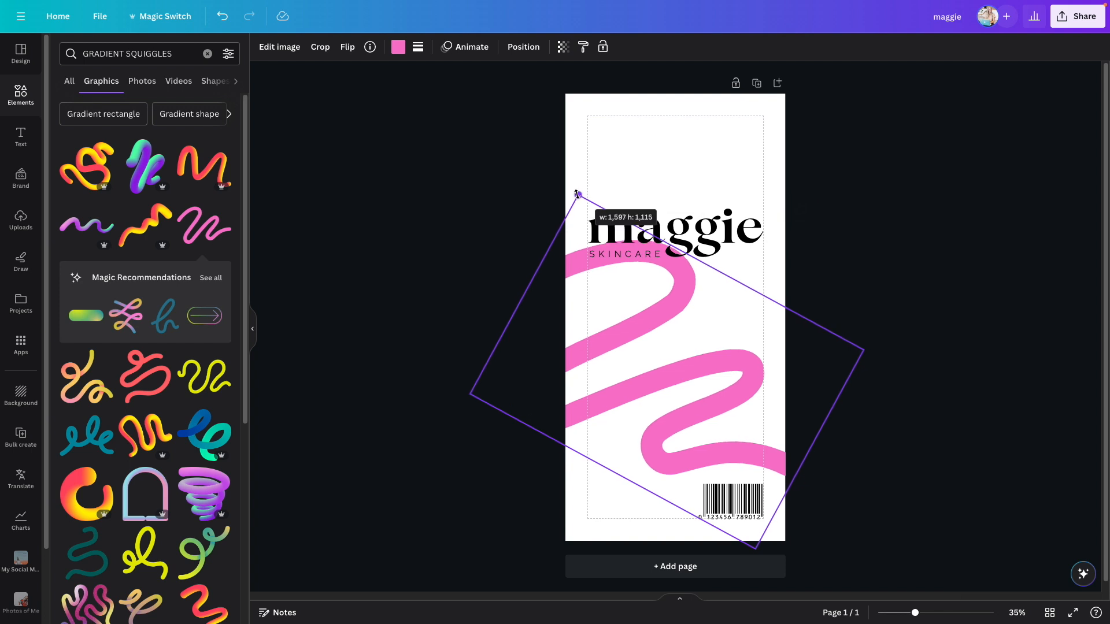
- Set the page background to the teal swatch from the Crazy Colours palette
click(680, 133)
click(680, 134)
click(264, 46)
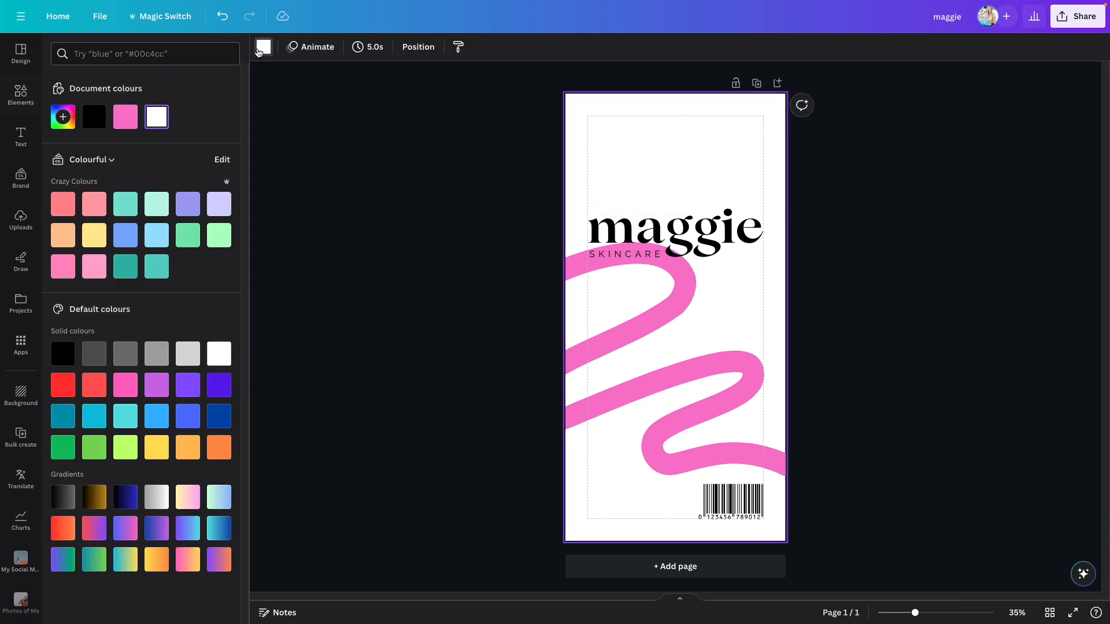
click(157, 267)
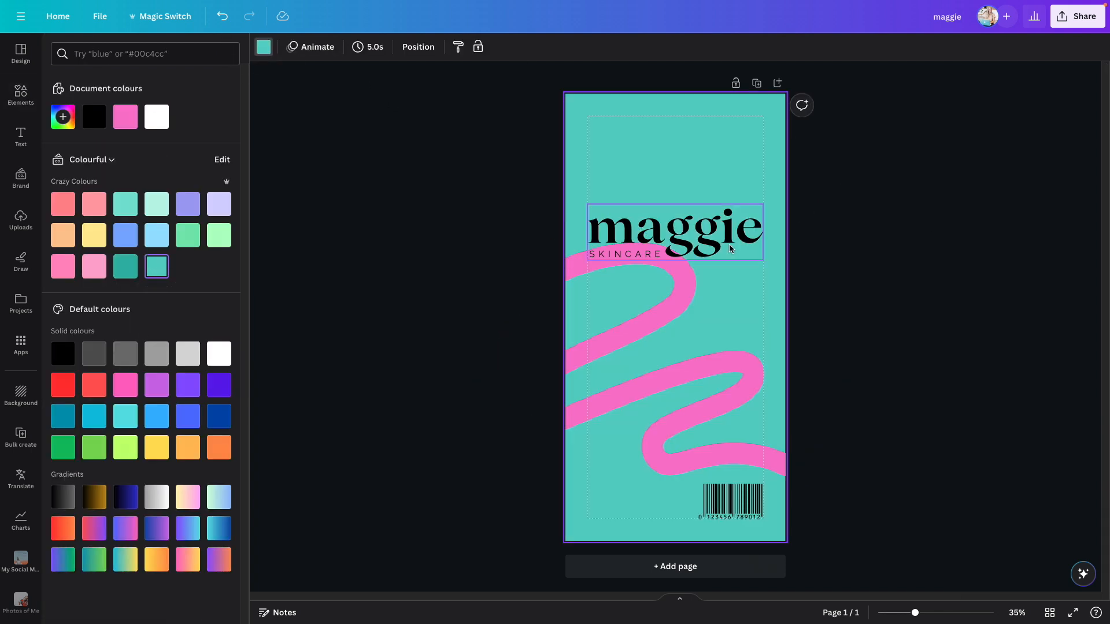
- Recolour the squiggle with a custom pale cream mixed from the palette's peach swatch
click(721, 376)
click(63, 235)
click(63, 117)
drag(102, 151, 78, 138)
click(832, 184)
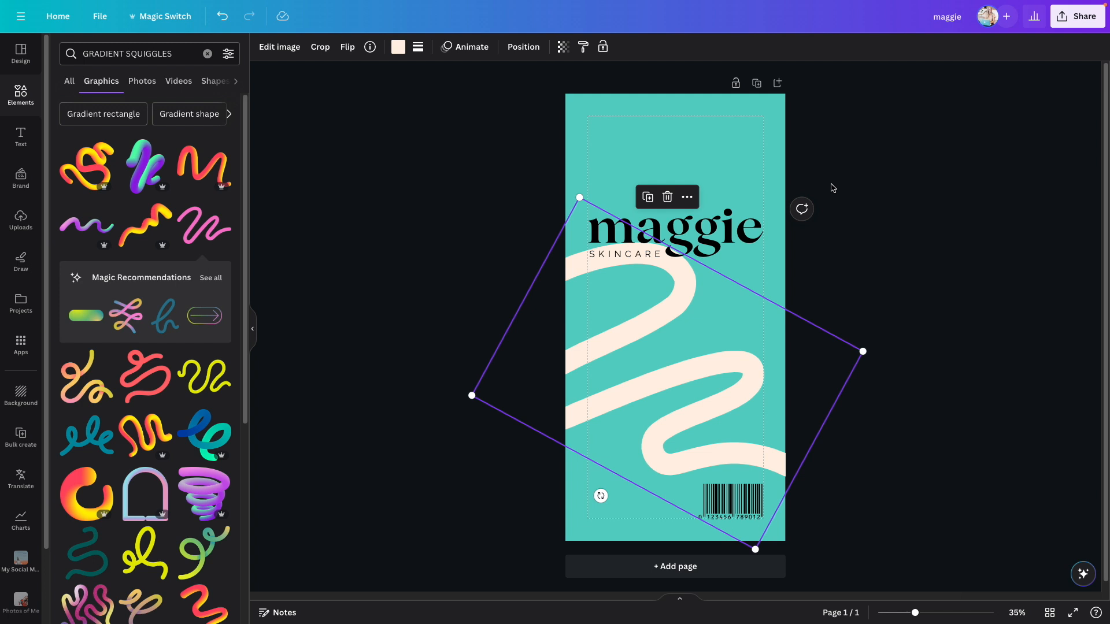
click(815, 286)
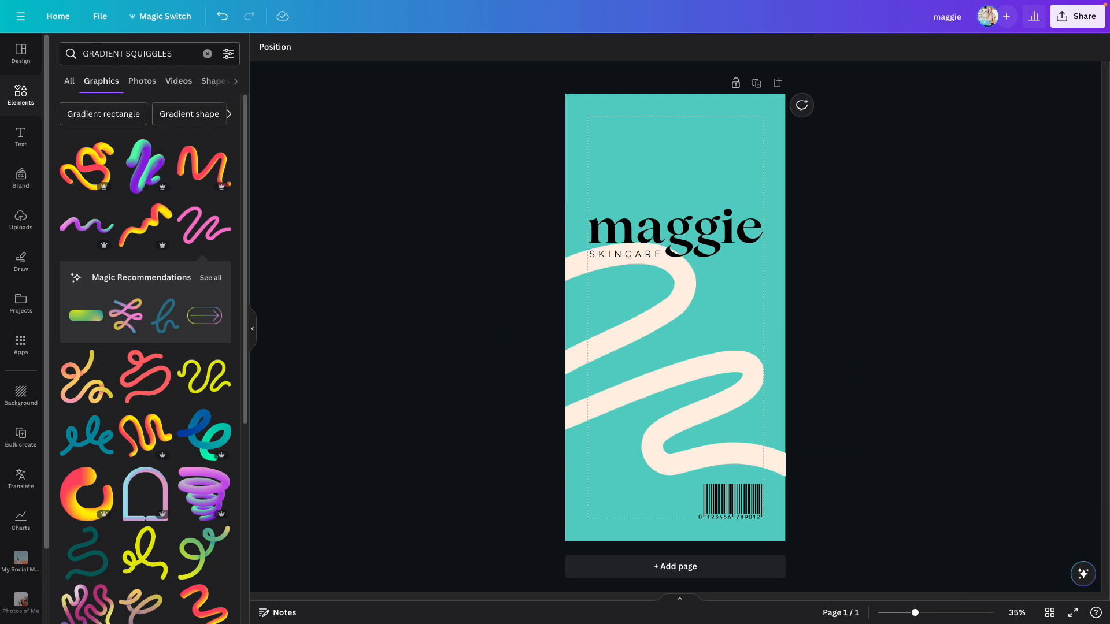
- Search the graphics for "confetti shape" and find the solid orange flower-like shape
click(127, 53)
text(confetti)
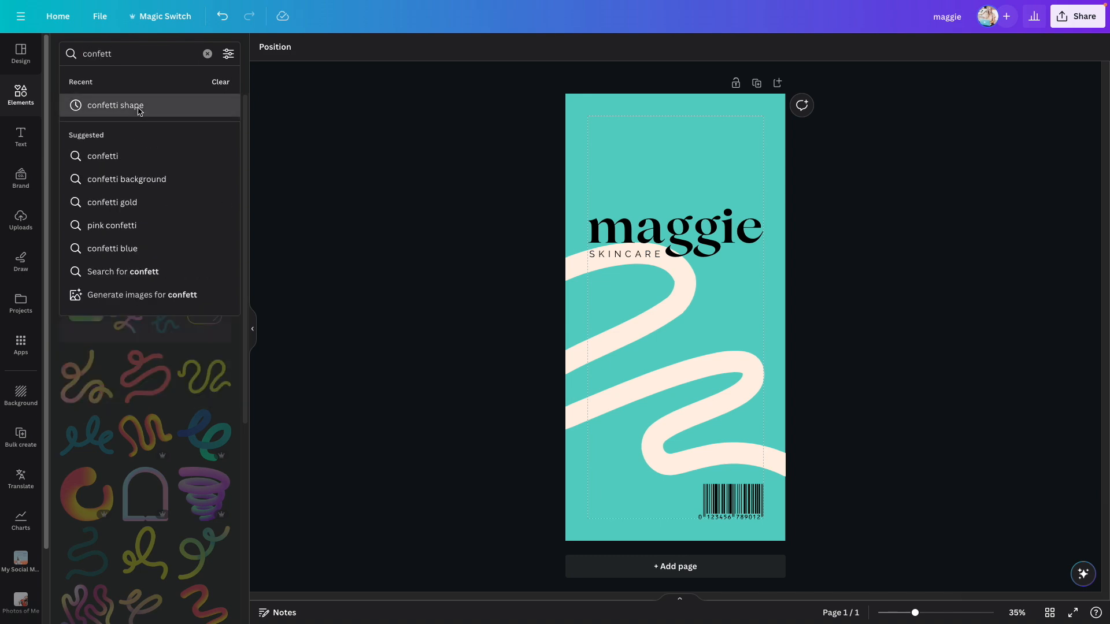
click(110, 105)
scroll(145, 347, down, 5)
- Add the orange flower shape so it runs off the page's upper-right corner, recolour it cream, and enlarge it slightly
click(145, 321)
drag(674, 300, 762, 92)
click(398, 47)
click(187, 117)
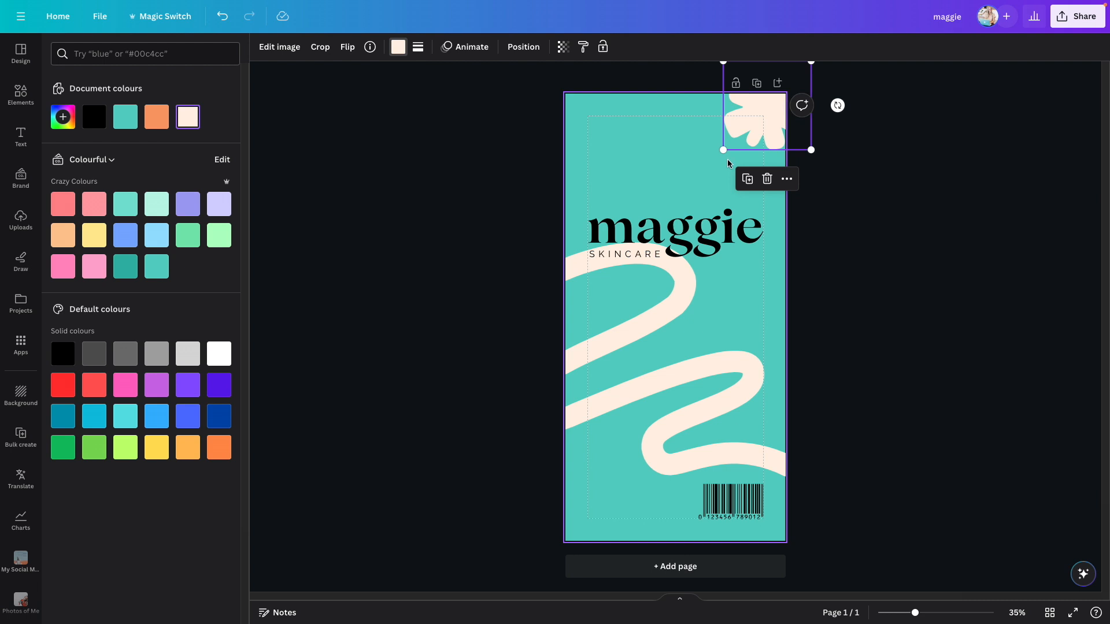
drag(724, 149, 719, 161)
click(681, 171)
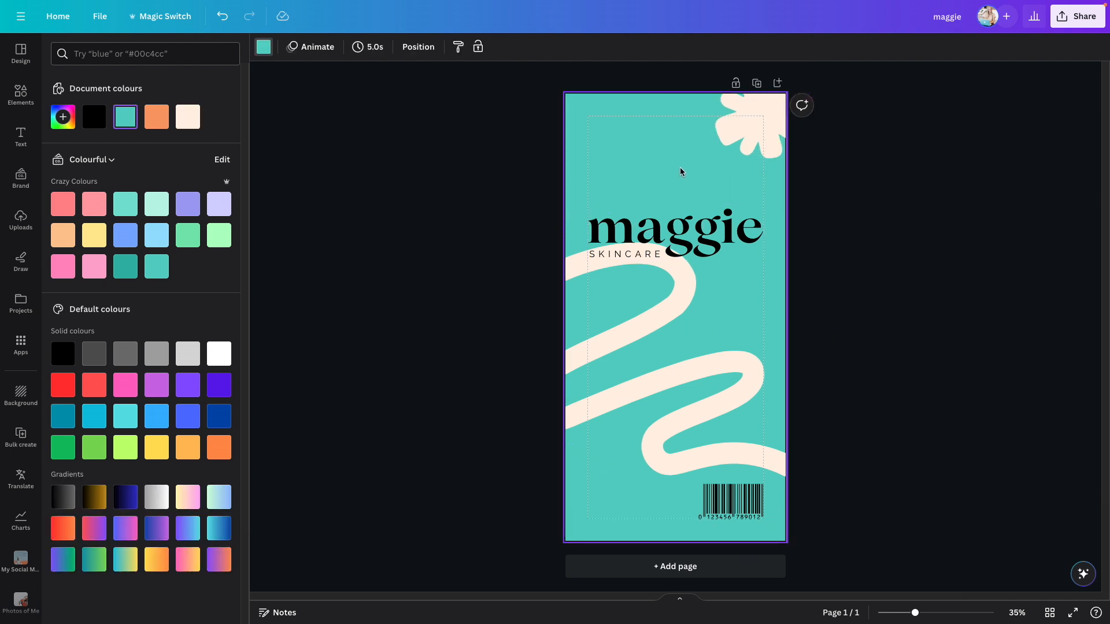
- Add a small peach shape about 65 × 65, place it over the dot of the i in "maggie", and bring it forward
key(r)
drag(709, 284, 662, 338)
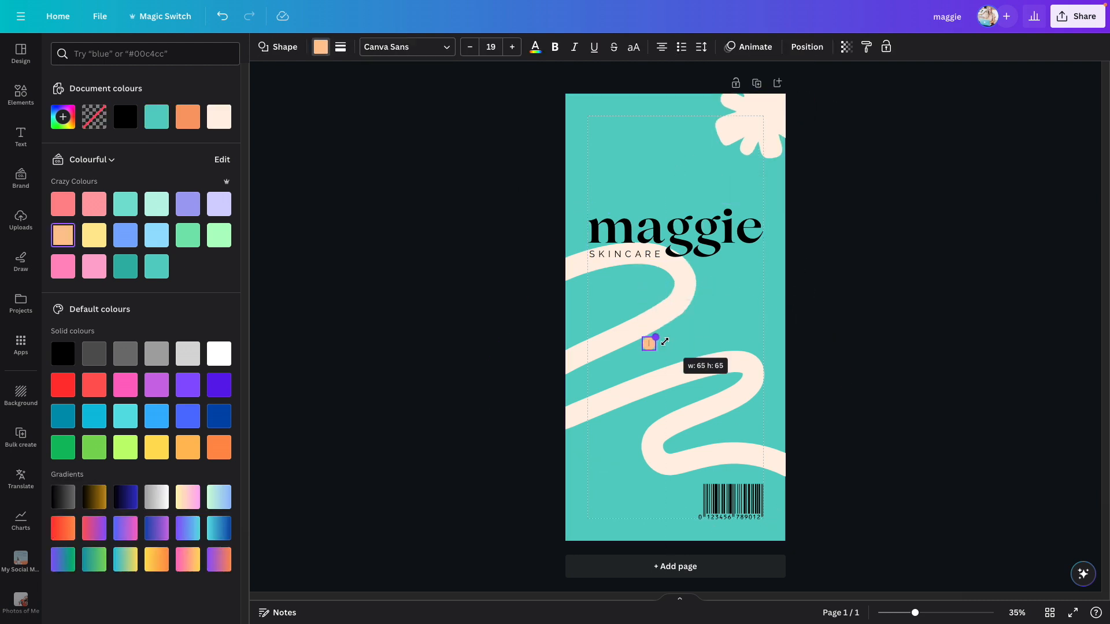
drag(695, 277, 729, 211)
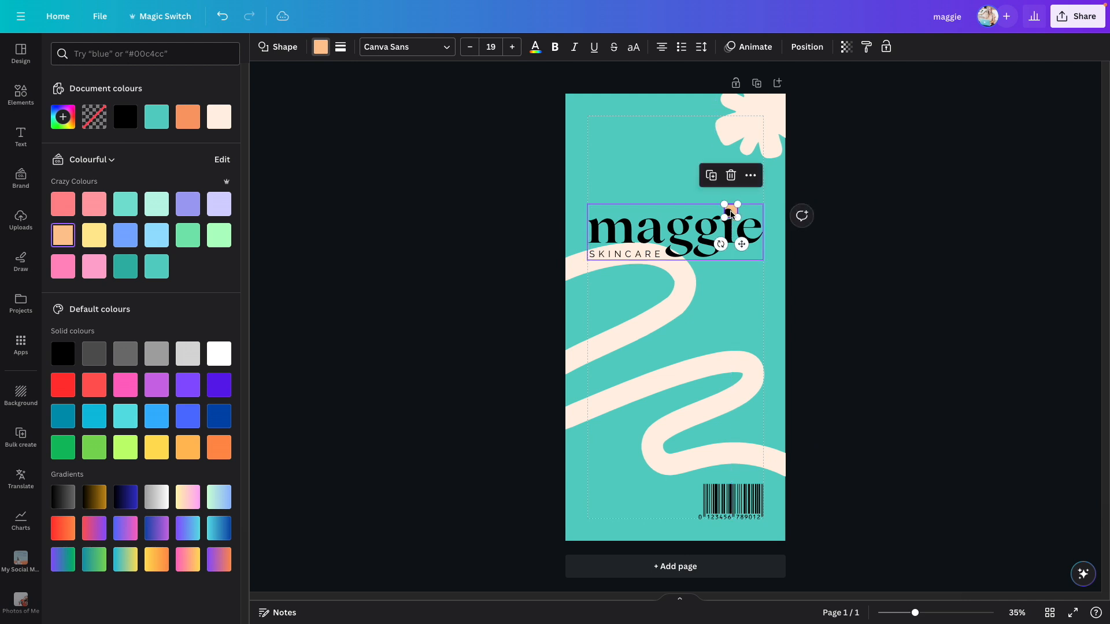
right_click(730, 210)
mouse_move(806, 354)
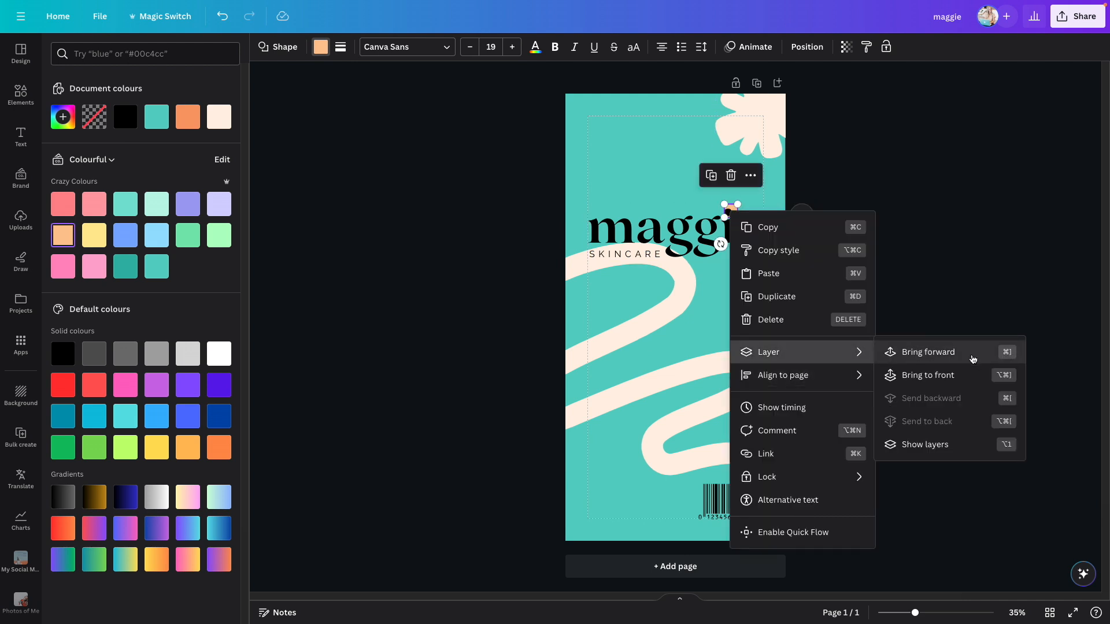
click(972, 352)
- Shrink the peach circle and align it exactly over the dot of the i in the wordmark
scroll(809, 197, up, 5)
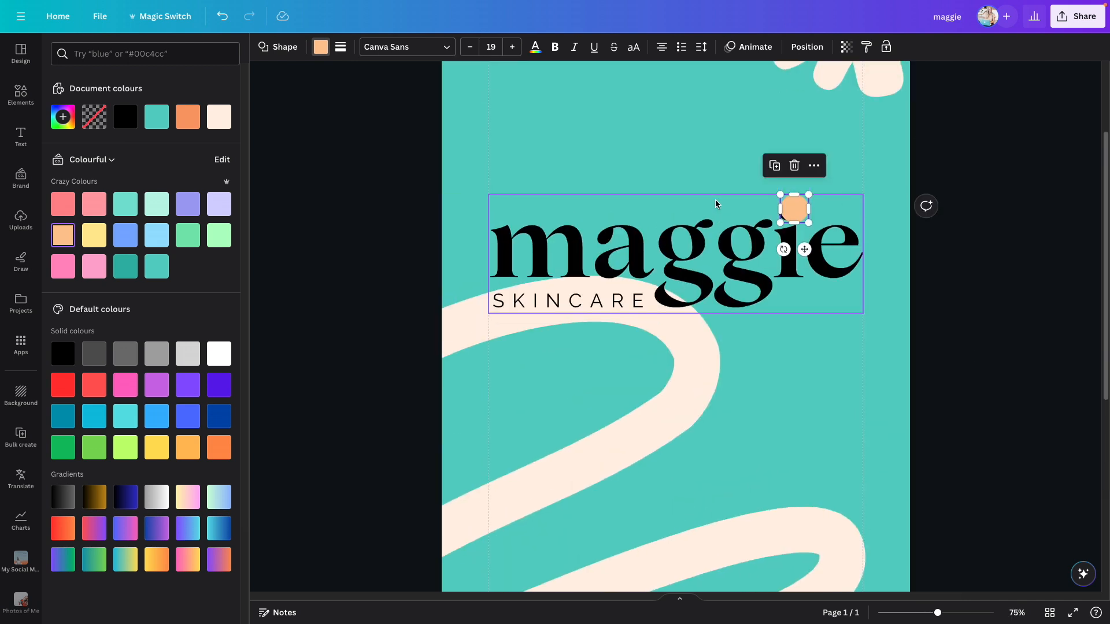
drag(811, 195, 796, 203)
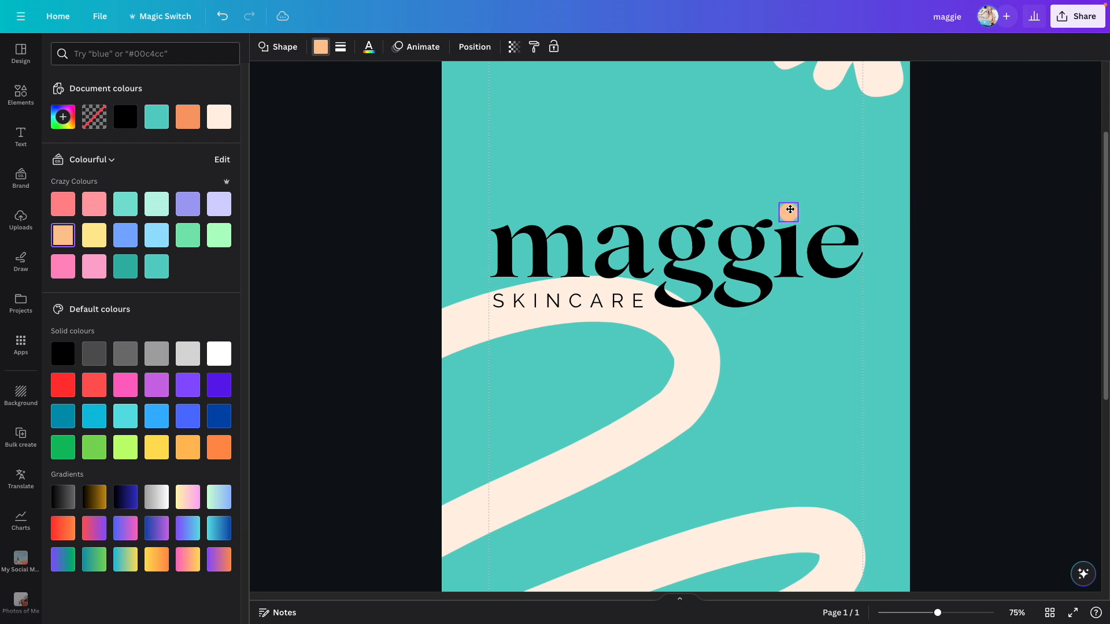
click(787, 217)
click(787, 216)
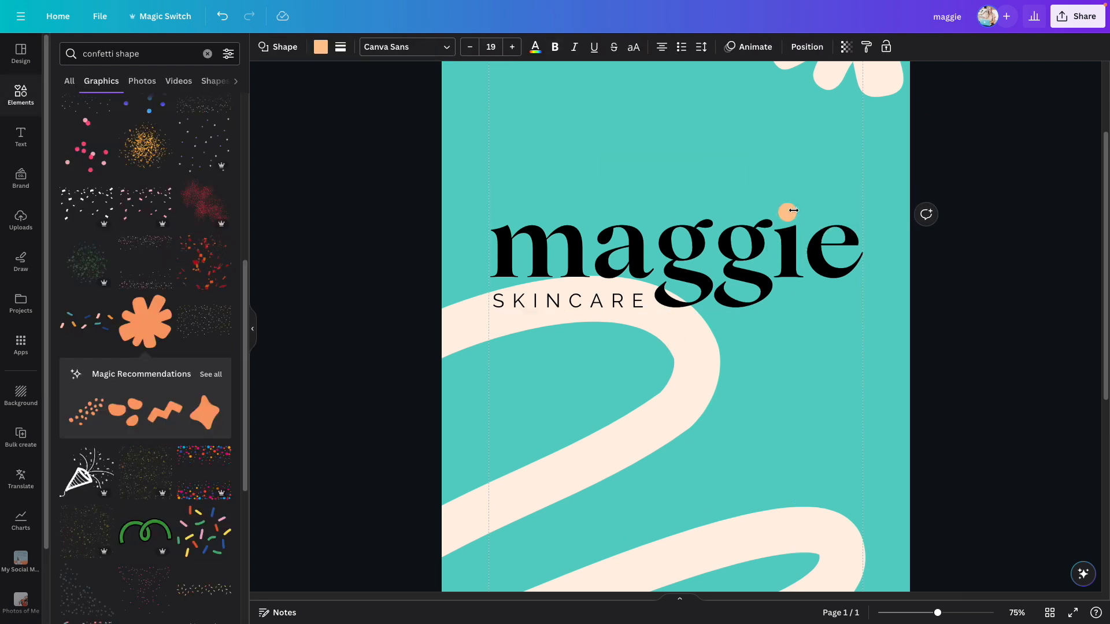
- Recolour the circle over the i with the cream from the document colours
click(321, 47)
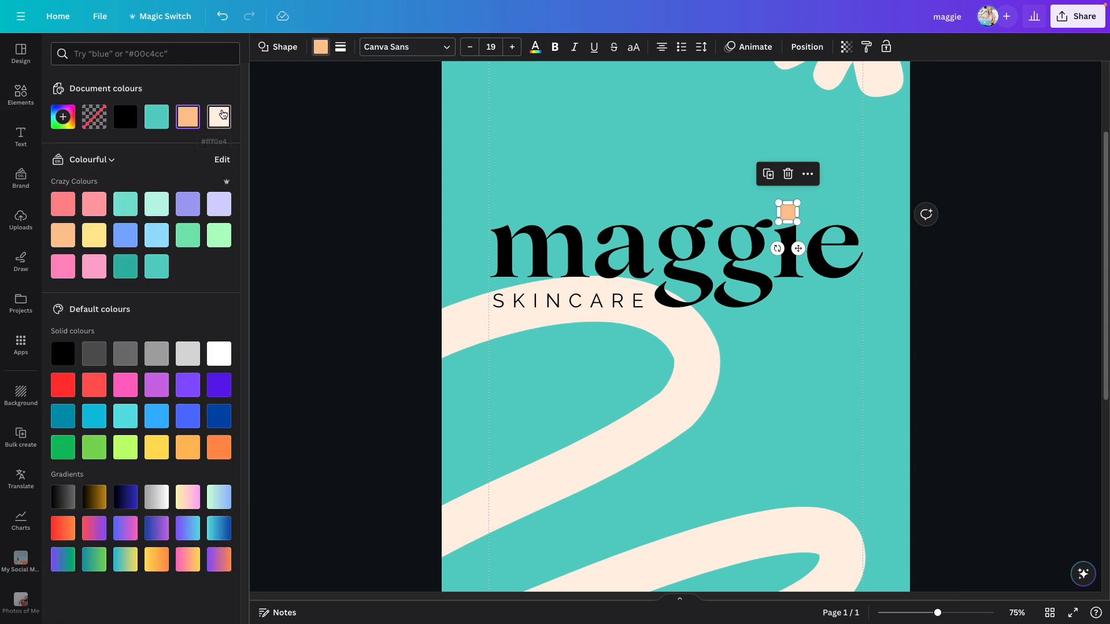
click(220, 117)
click(948, 279)
scroll(948, 279, down, 5)
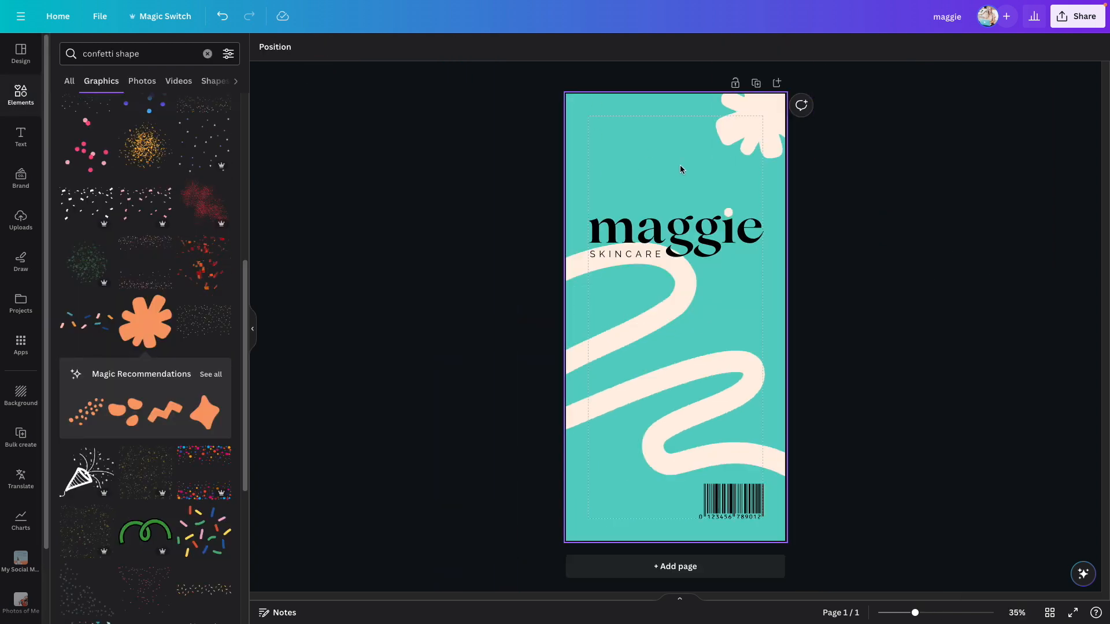
- Search the elements for "grain" and limit the results to photos
click(182, 51)
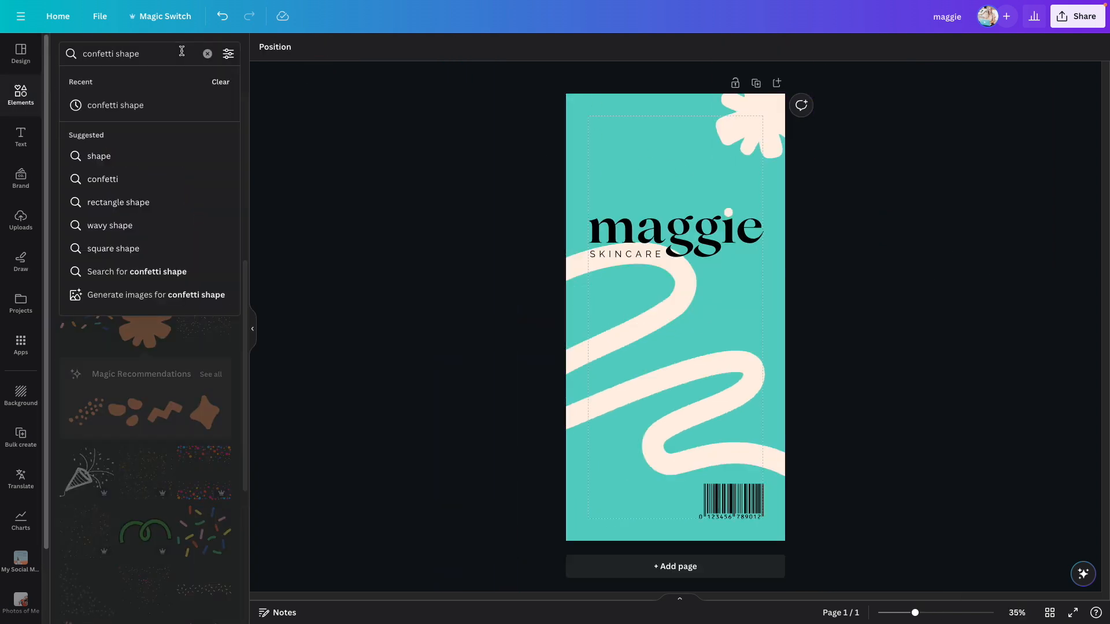
key(ctrl+a)
text(grain)
key(Return)
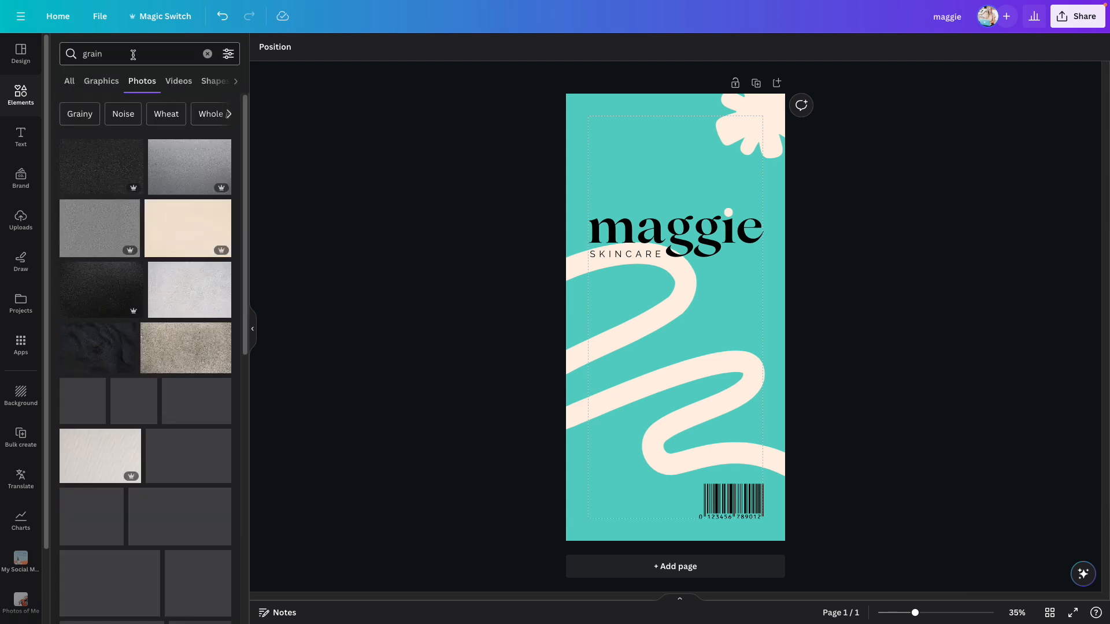
- Add the beige grainy stone photo, rotate it upright, and make it the page background
click(201, 351)
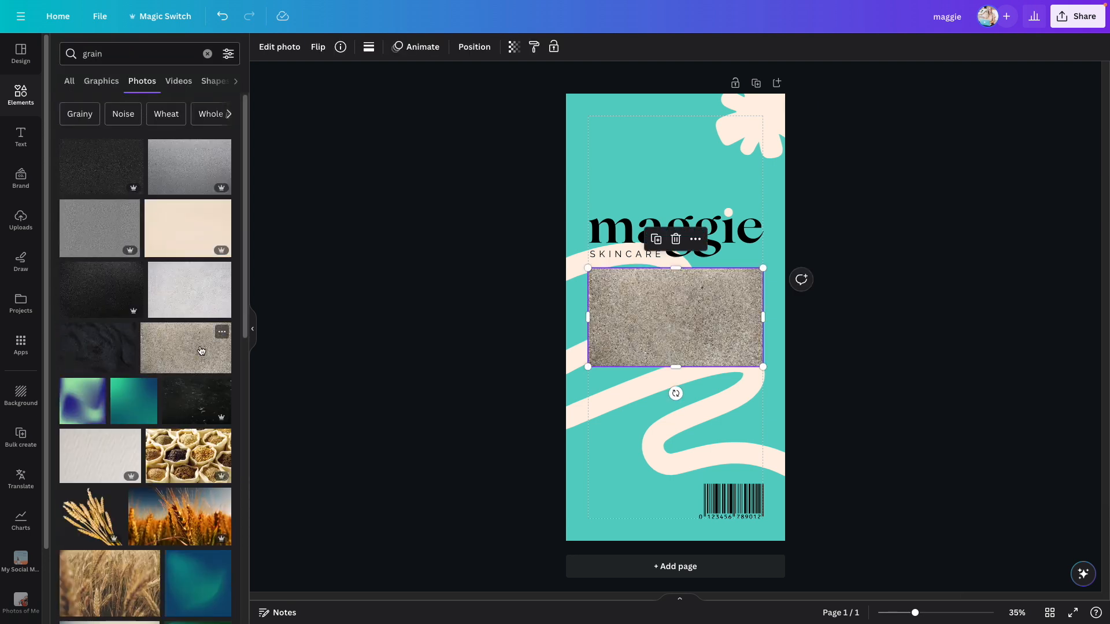
drag(674, 392, 541, 315)
right_click(668, 308)
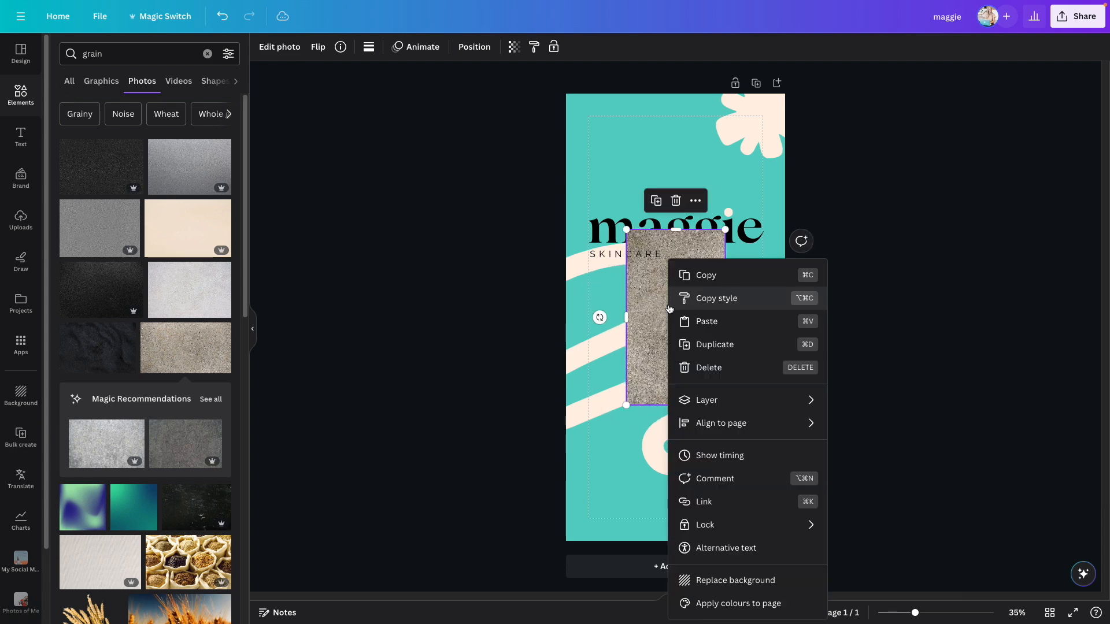
click(730, 580)
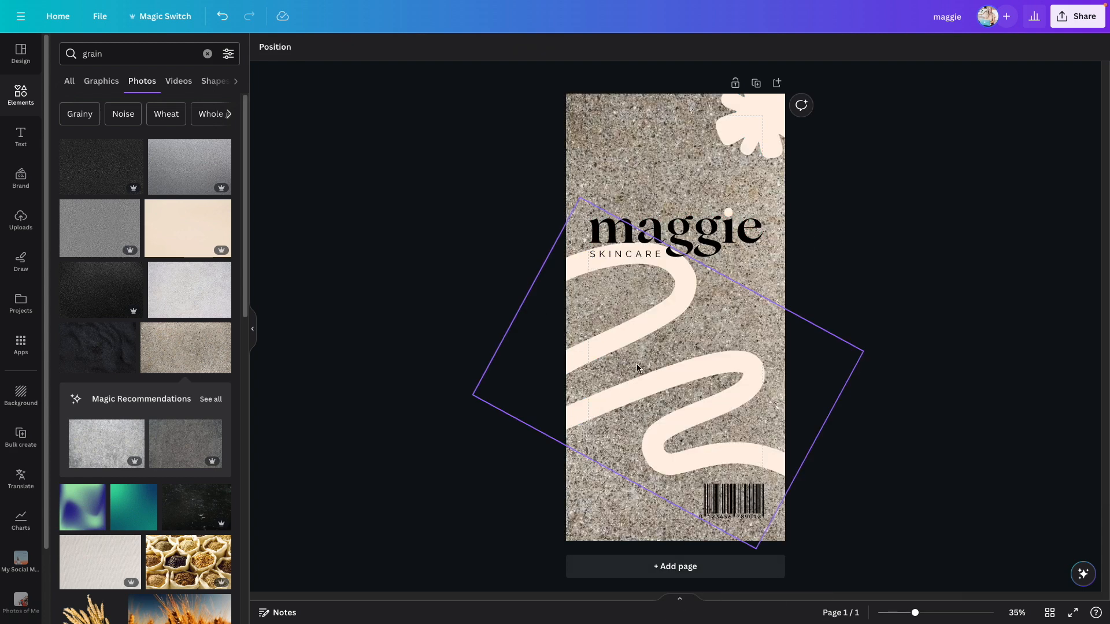
- Lower the grain background photo's transparency to 24 so the teal shows through
click(651, 152)
click(560, 48)
drag(528, 96, 486, 94)
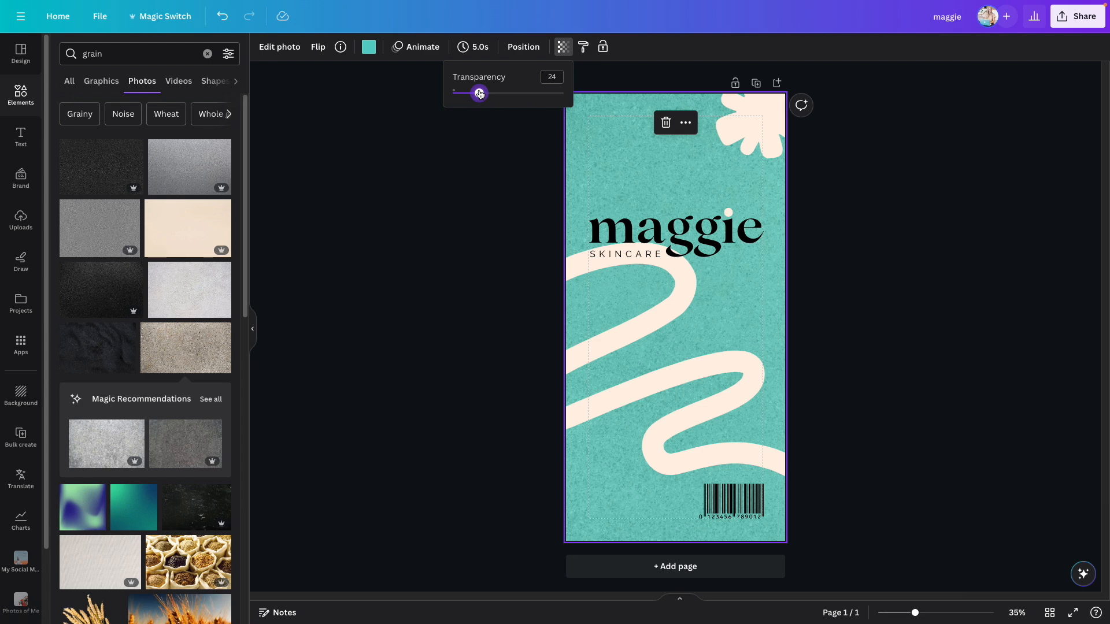
click(954, 225)
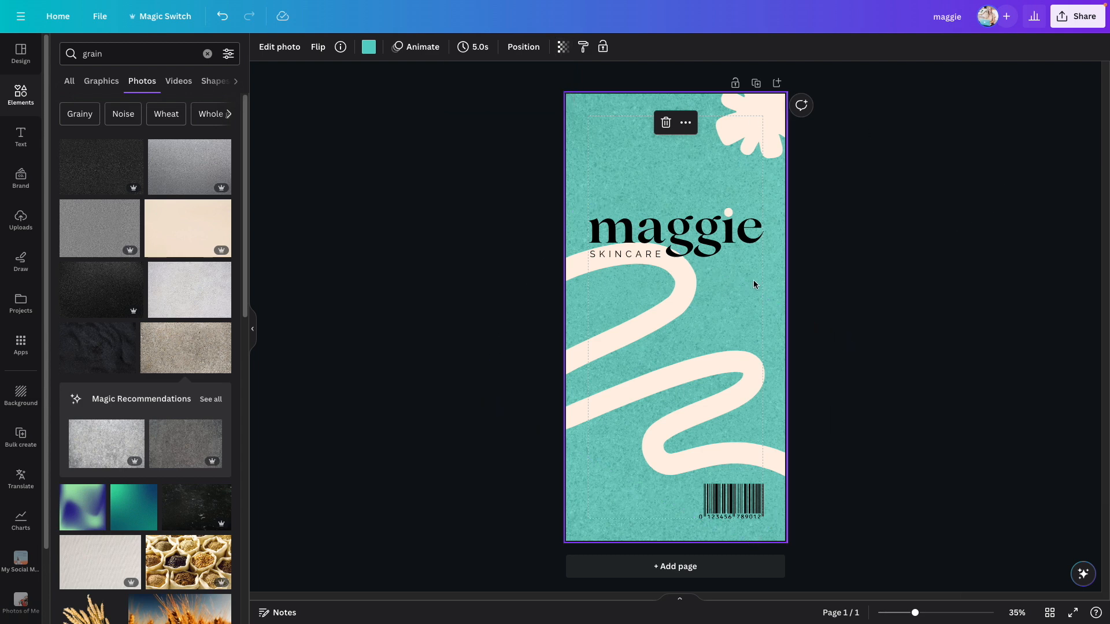
- Add a new text box beneath the wordmark and set its font to Nexa Script
key(t)
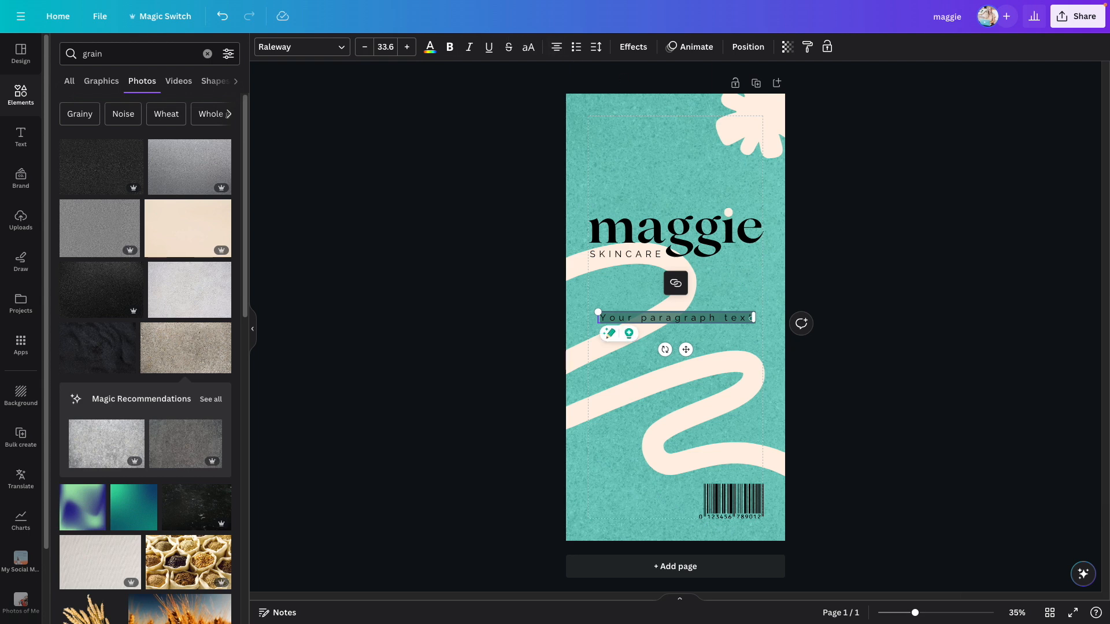
key(Escape)
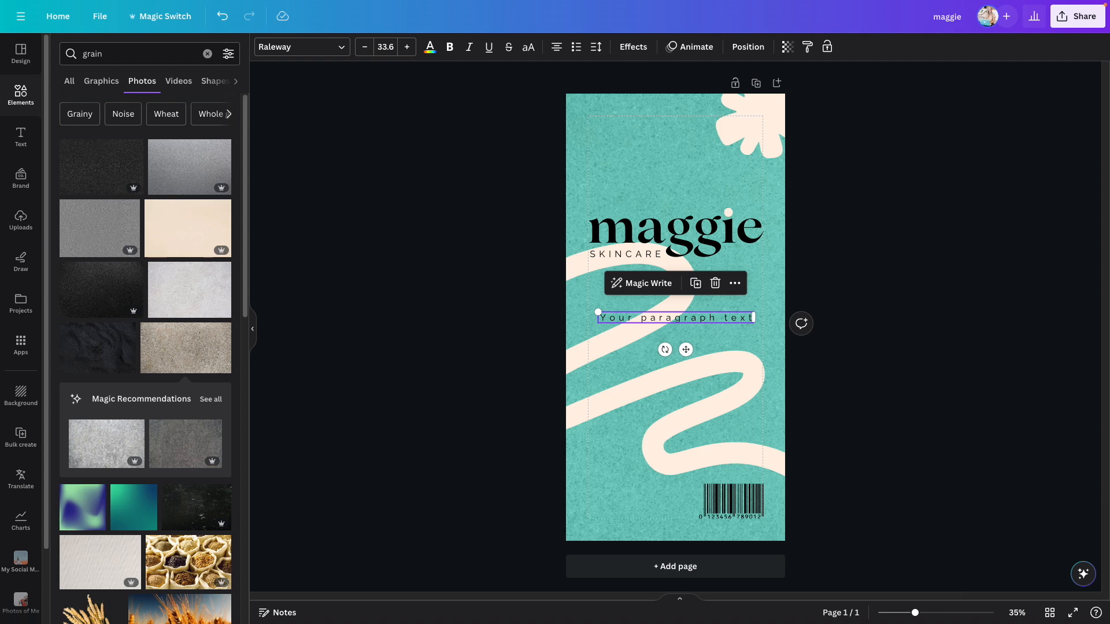
double_click(717, 319)
click(295, 41)
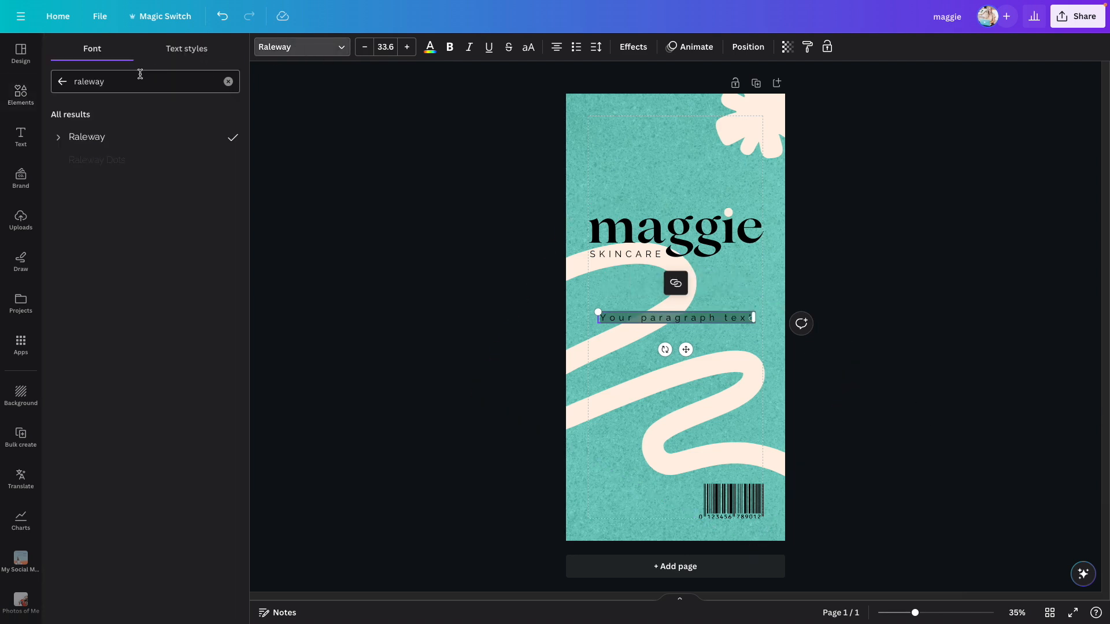
text(nex)
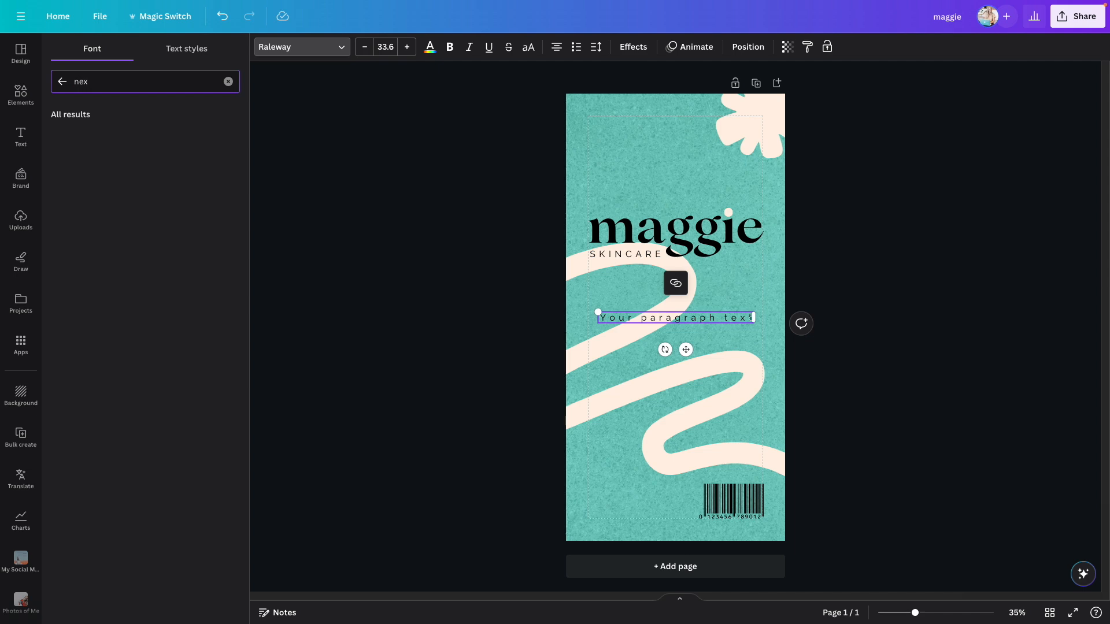
click(127, 185)
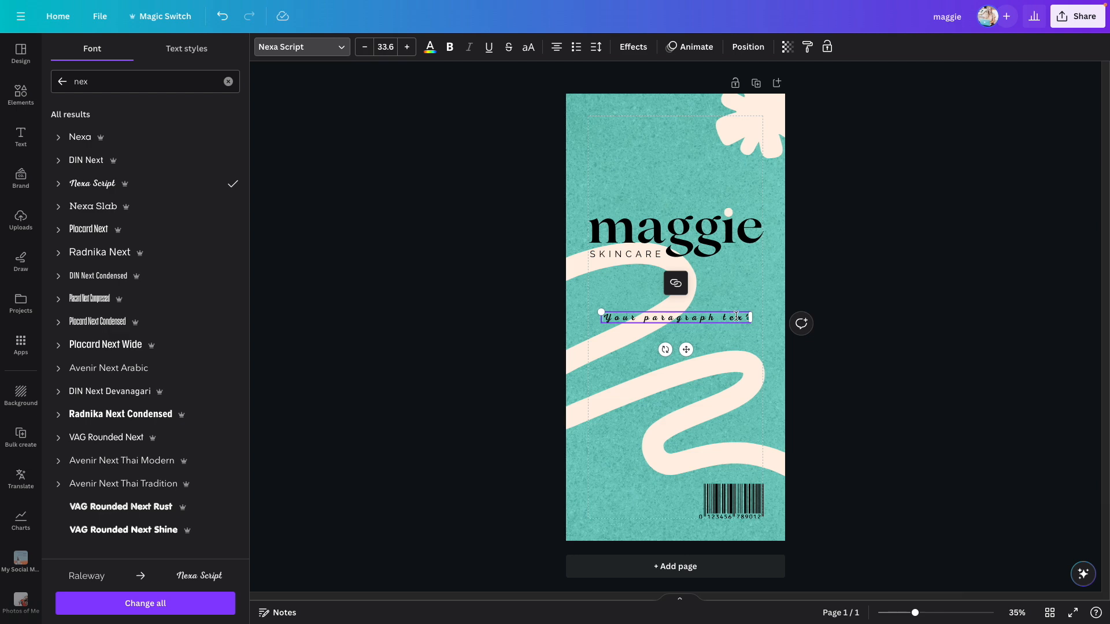
- Set the new text's letter spacing to 3
click(596, 47)
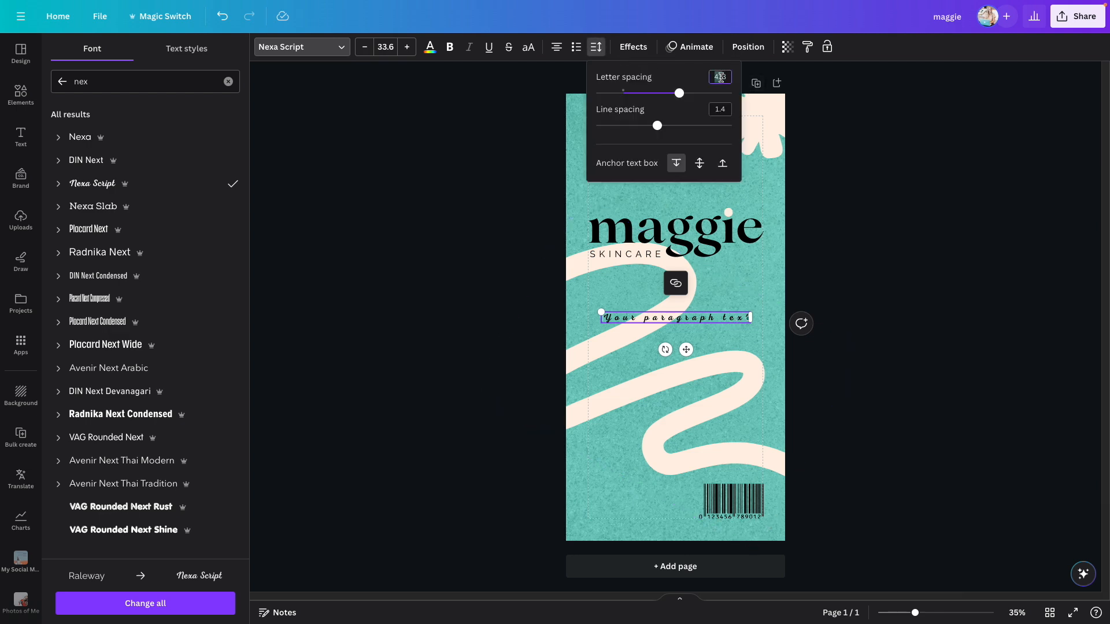
text(0)
key(Return)
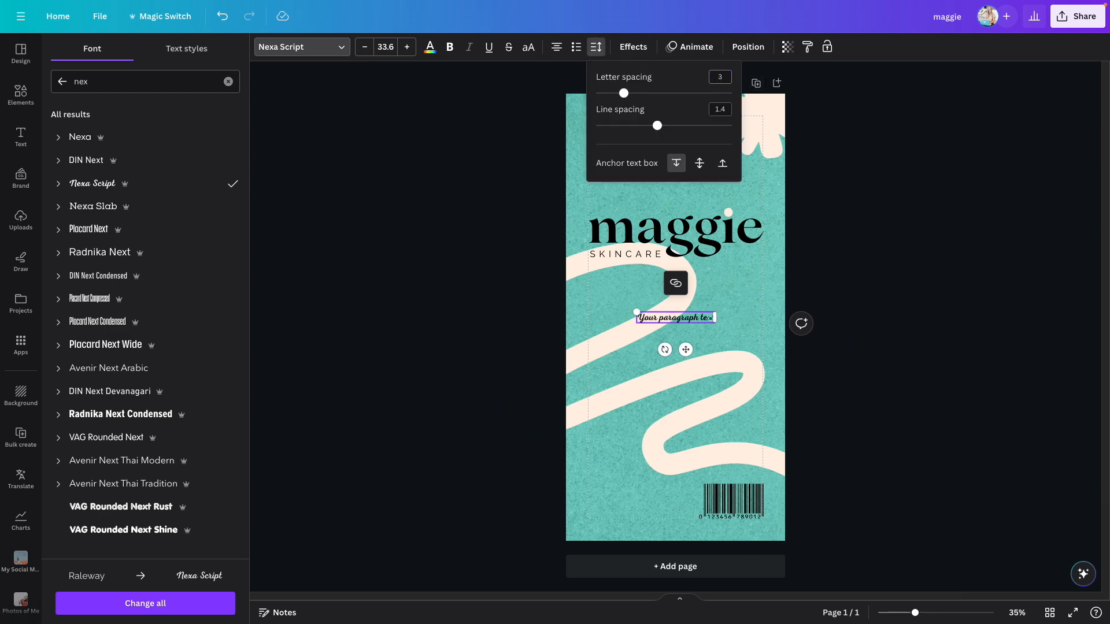
- Replace the placeholder text with the tagline "feel good about the skin you're in"
click(699, 319)
key(ctrl+a)
text(feel go)
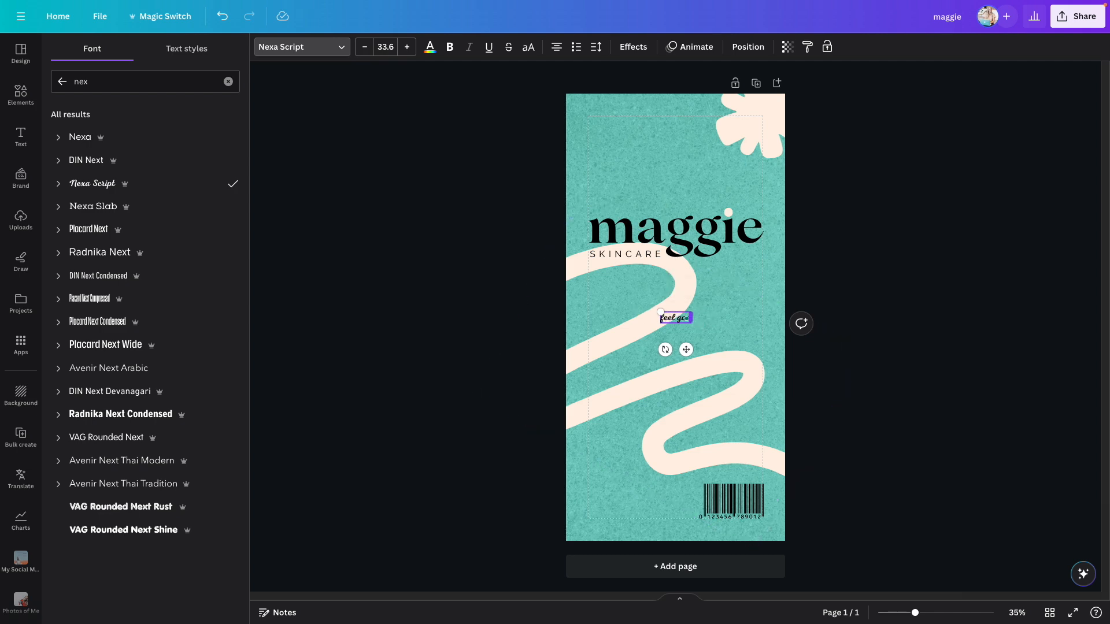
text(od atout the ski)
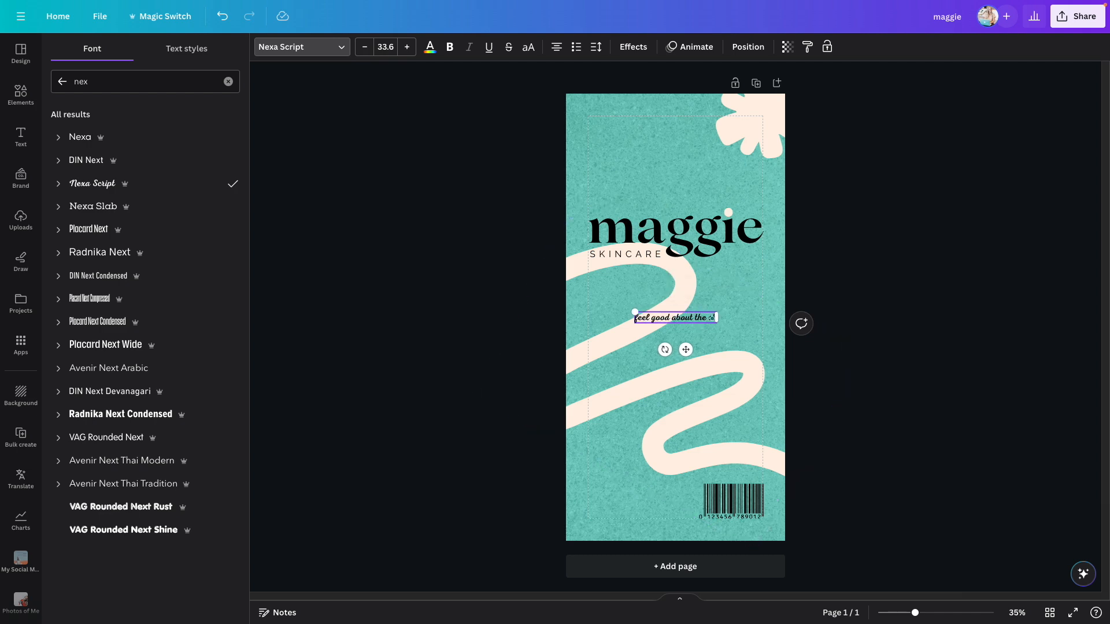
text(n yo)
text(n)
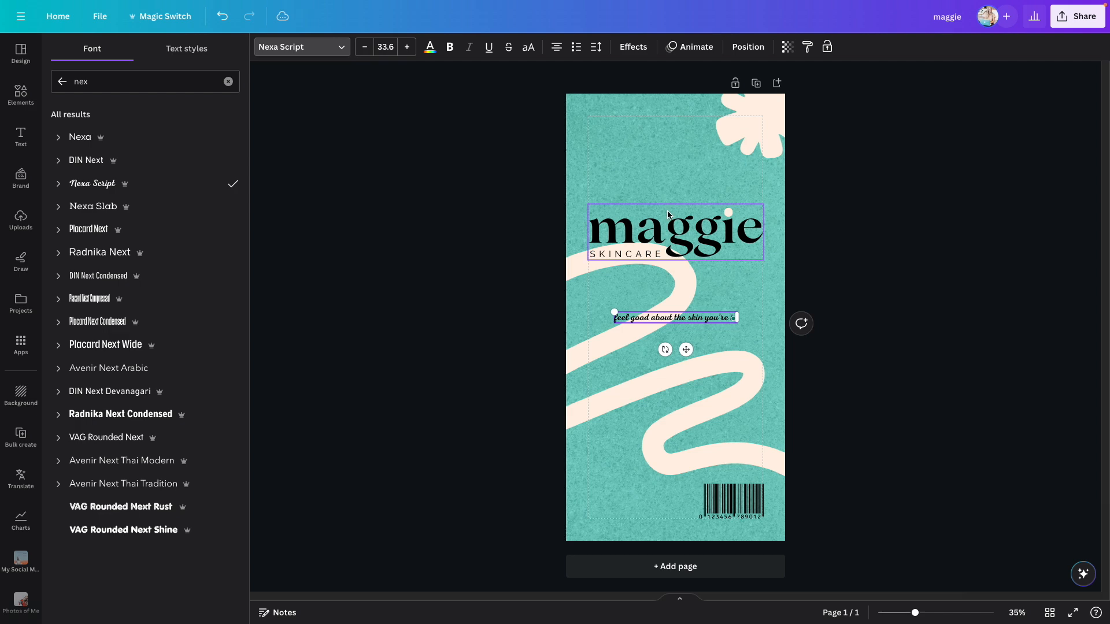
- Left-align the tagline text
click(557, 46)
click(557, 47)
click(557, 47)
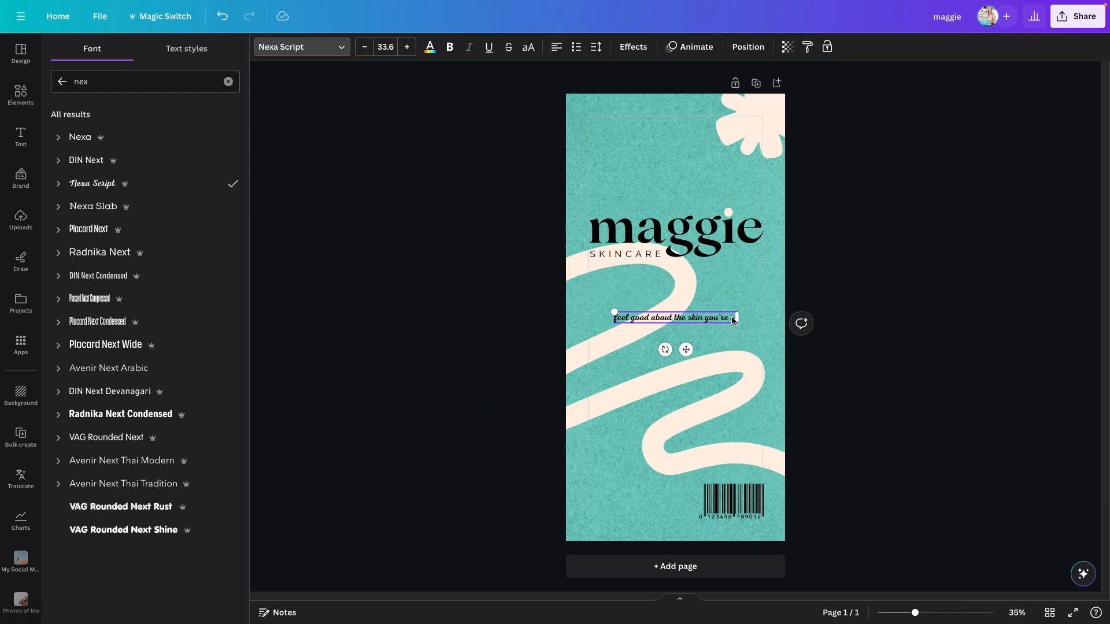
- Wrap the tagline onto two lines, enlarge it to about 50.4 and place it beside the barcode, aligned with the wordmark's left edge
drag(739, 317, 684, 313)
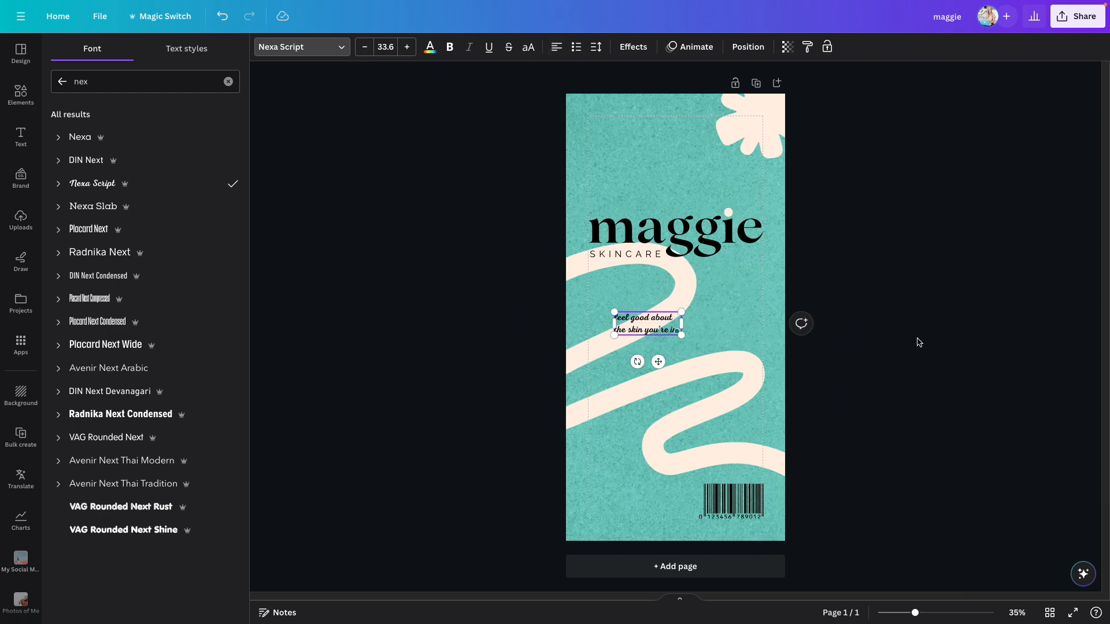
click(802, 322)
drag(634, 319, 686, 475)
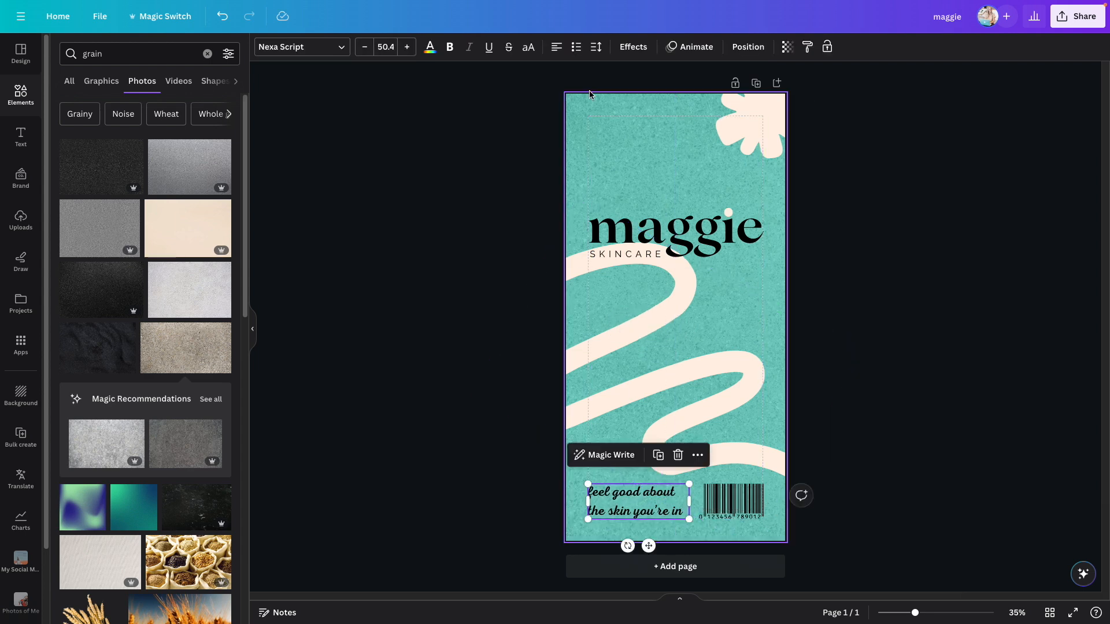
- Tighten the tagline's line spacing to 0.95 and enlarge its text to about 55.4
click(597, 47)
drag(659, 128, 627, 126)
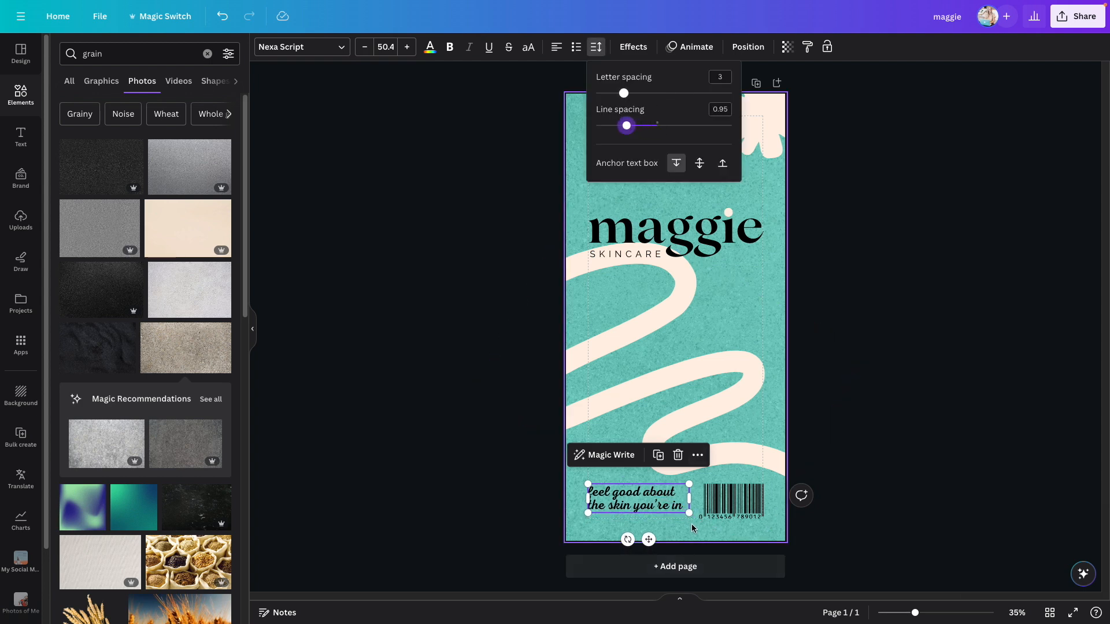
drag(689, 513, 697, 519)
click(820, 502)
click(664, 503)
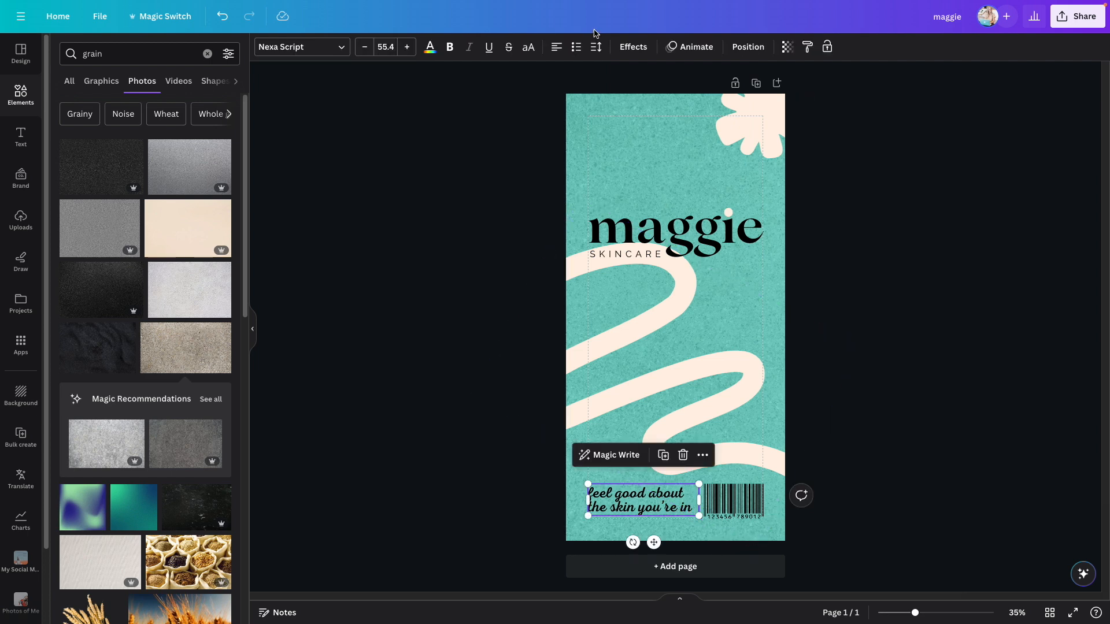
- Set the tagline's line spacing to 1.23
click(596, 47)
drag(629, 129, 645, 126)
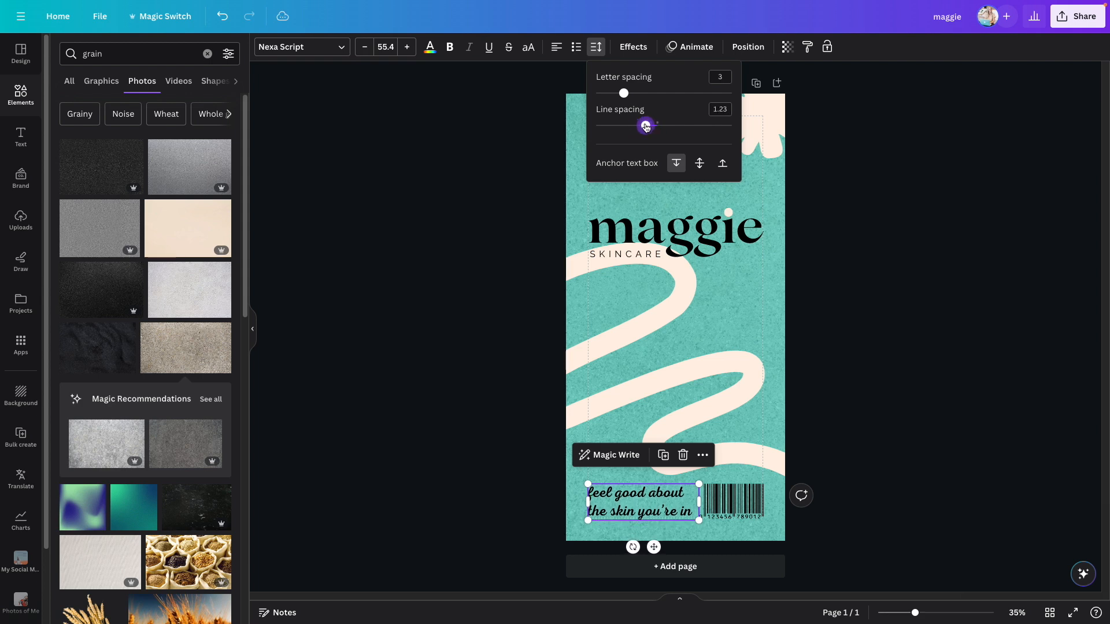
click(956, 335)
click(954, 336)
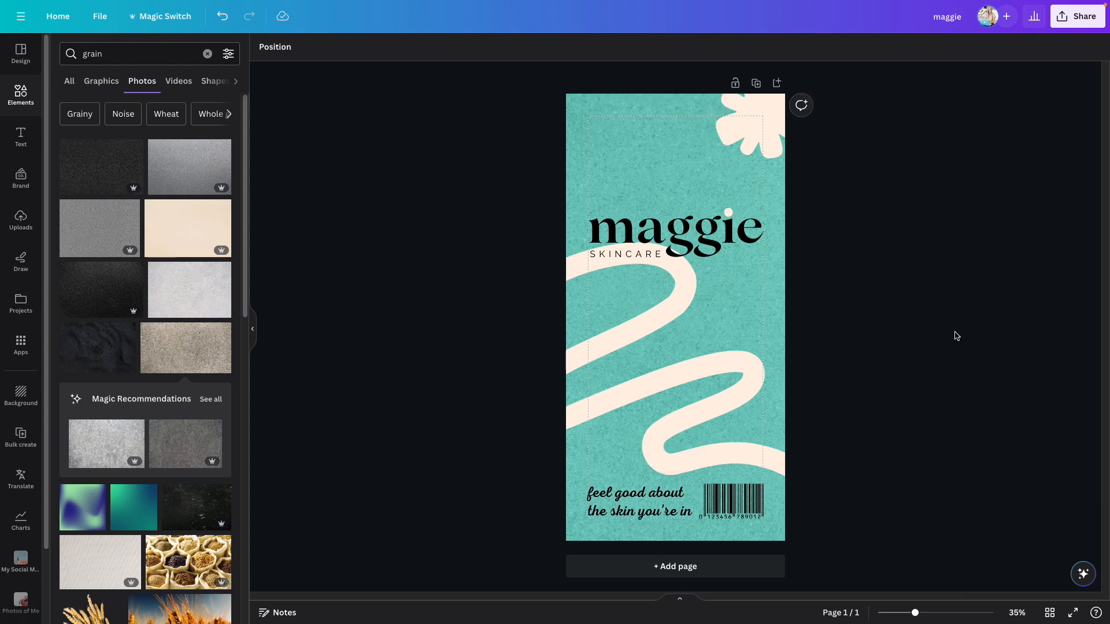
- Scale the tagline down to font size 47 and centre it vertically beside the barcode
click(635, 514)
drag(696, 485, 680, 489)
drag(611, 505, 611, 500)
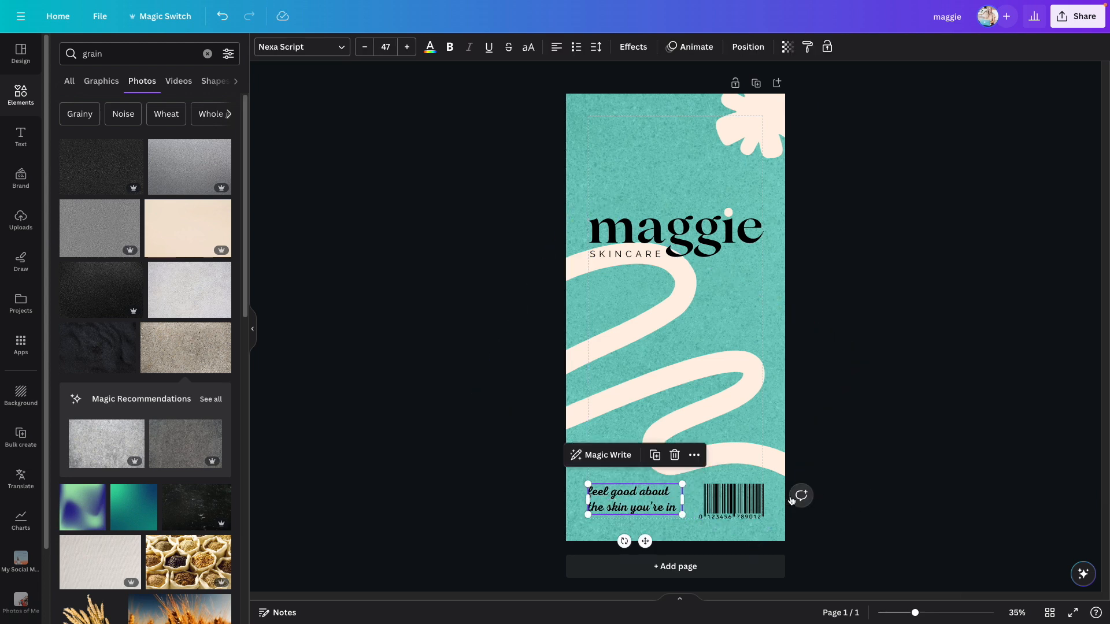
click(862, 484)
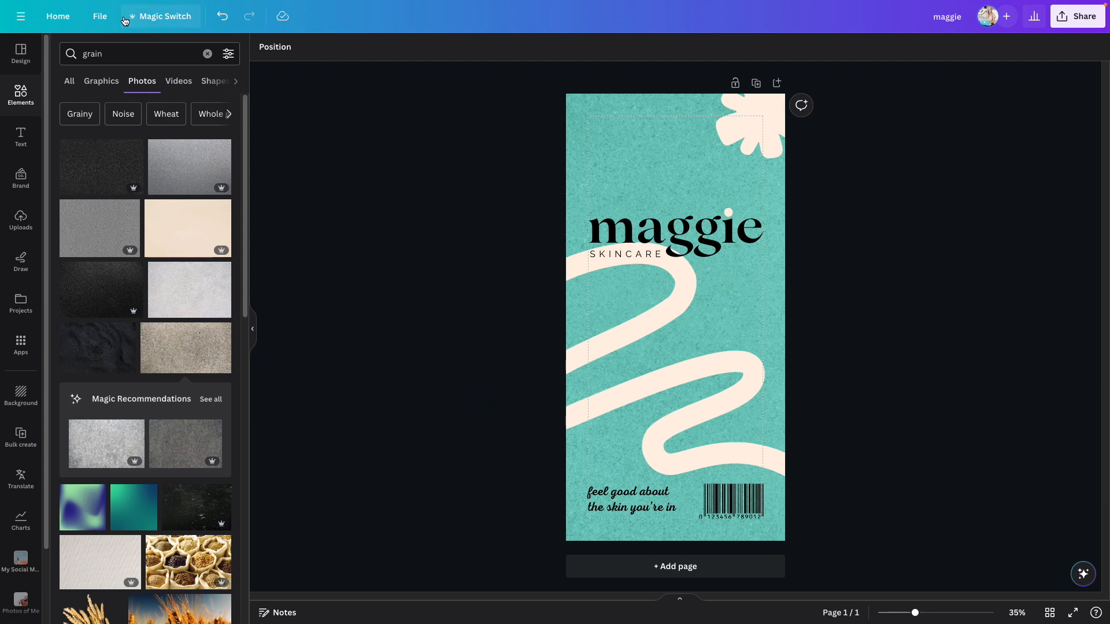
- Hide the page margins in the view settings
click(102, 17)
mouse_move(171, 159)
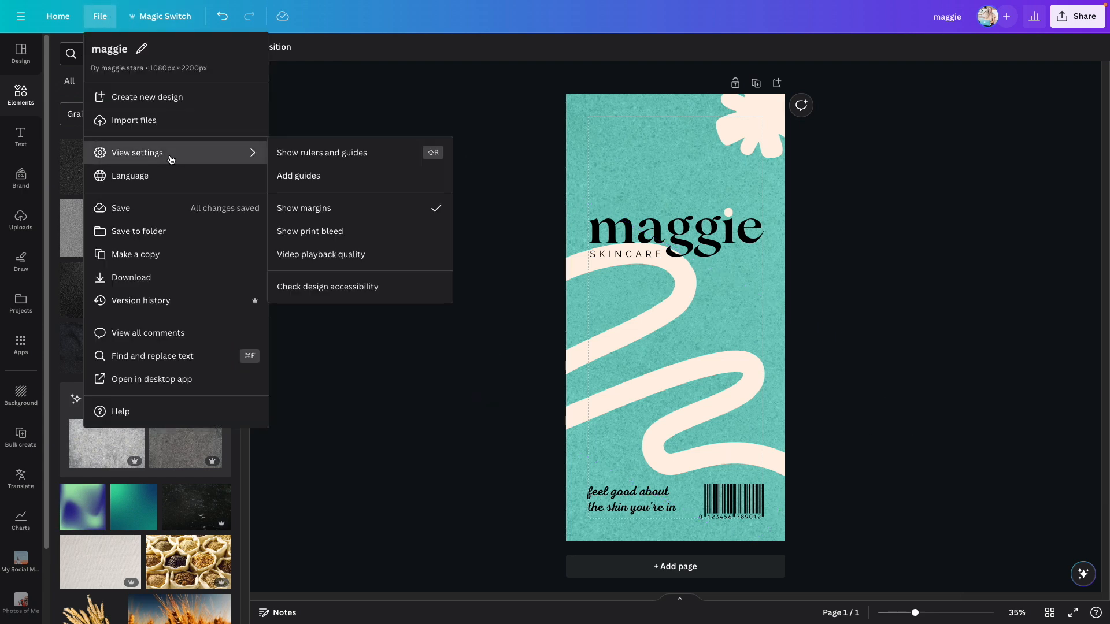
click(324, 209)
- Shift the grainy teal background's colour to a slightly greener custom shade
click(649, 159)
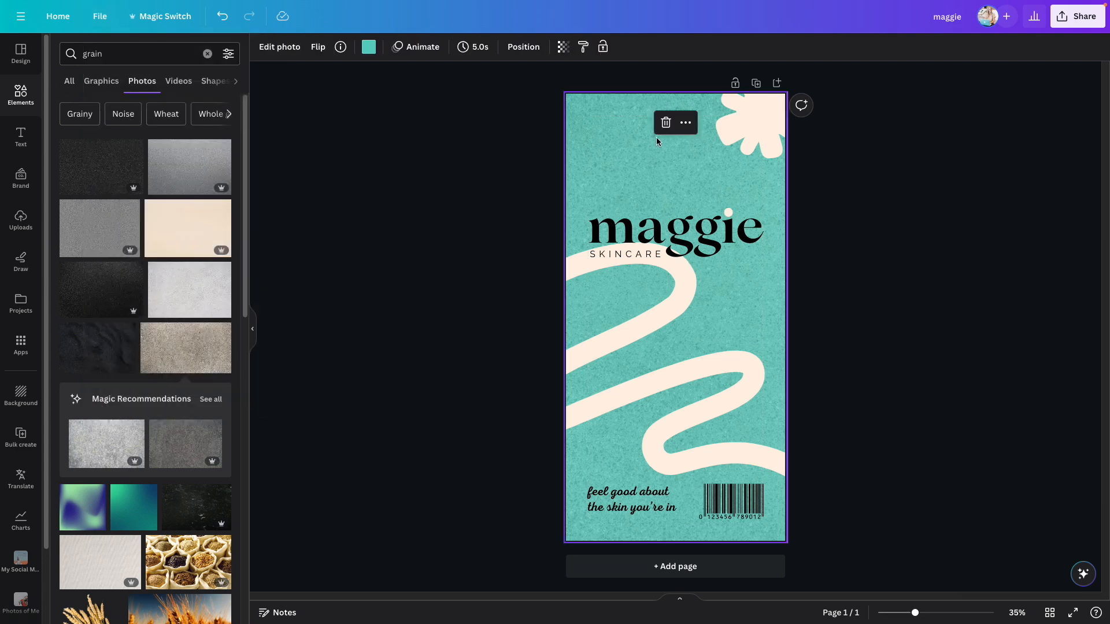
click(369, 47)
click(63, 117)
drag(140, 248, 137, 248)
drag(150, 182, 155, 182)
click(953, 252)
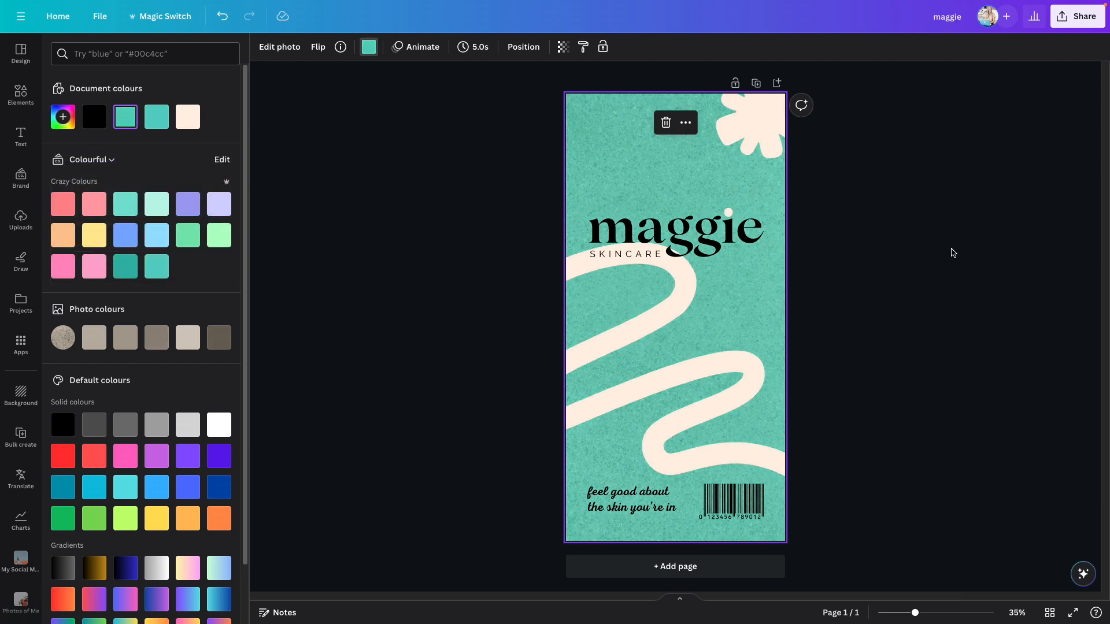
click(953, 253)
- Make the SKINCARE text under the wordmark bold and reduce its size to 31.6
click(639, 253)
click(450, 47)
click(364, 47)
click(364, 47)
click(978, 269)
click(711, 264)
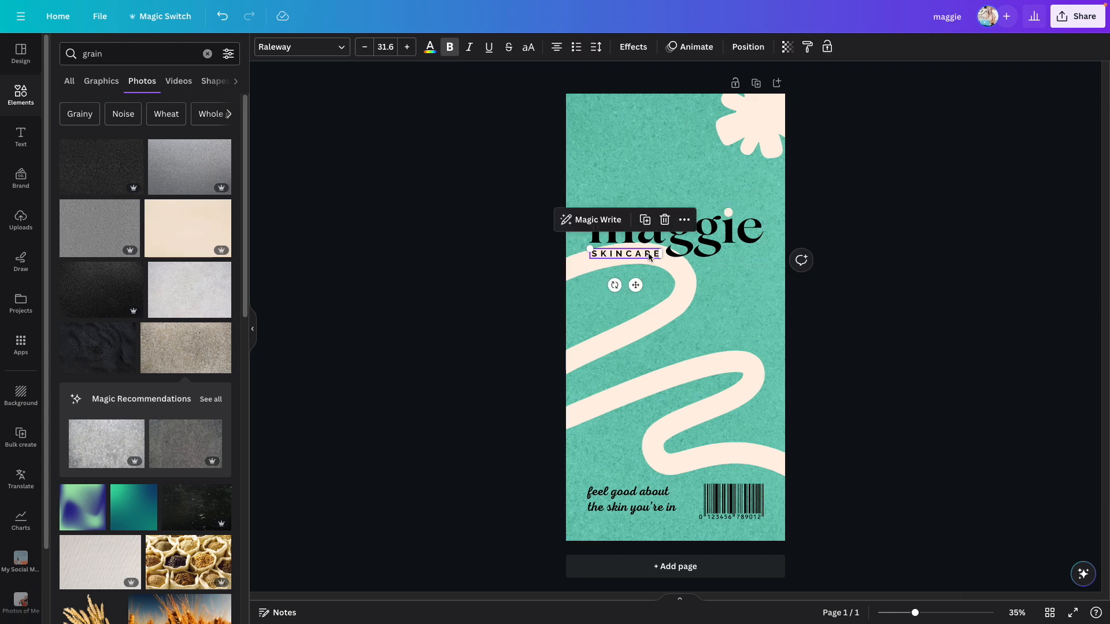
- Enlarge, rotate and reposition the cream squiggle so it runs off both page edges between the wordmark and the tagline
drag(684, 365, 666, 357)
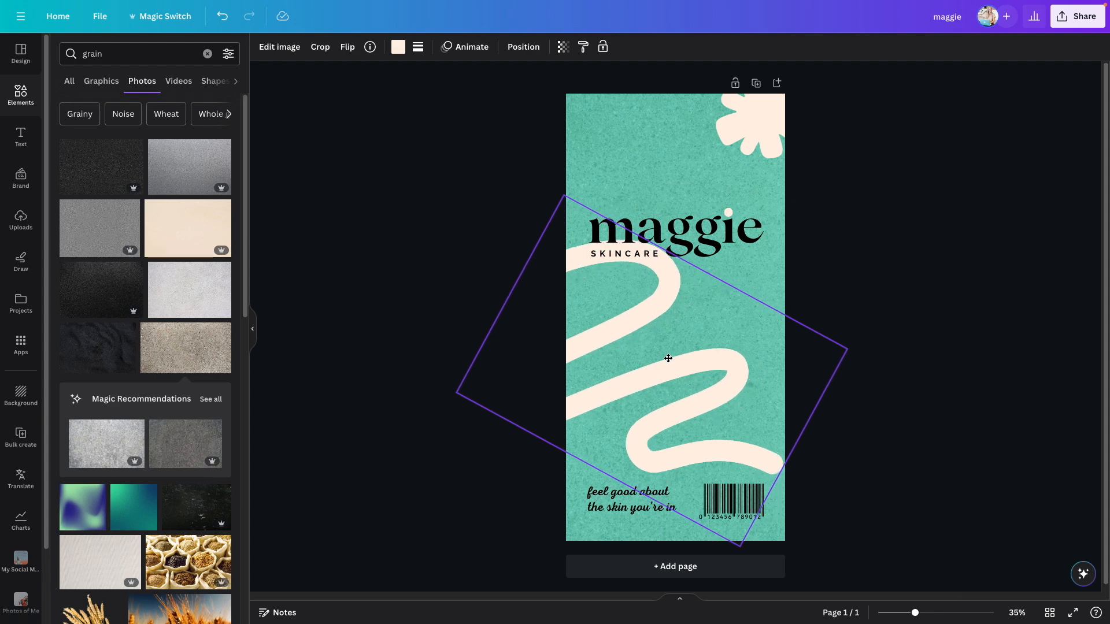
drag(849, 348, 863, 347)
drag(617, 356, 626, 368)
drag(591, 504, 605, 505)
drag(651, 401, 650, 397)
click(930, 350)
click(624, 372)
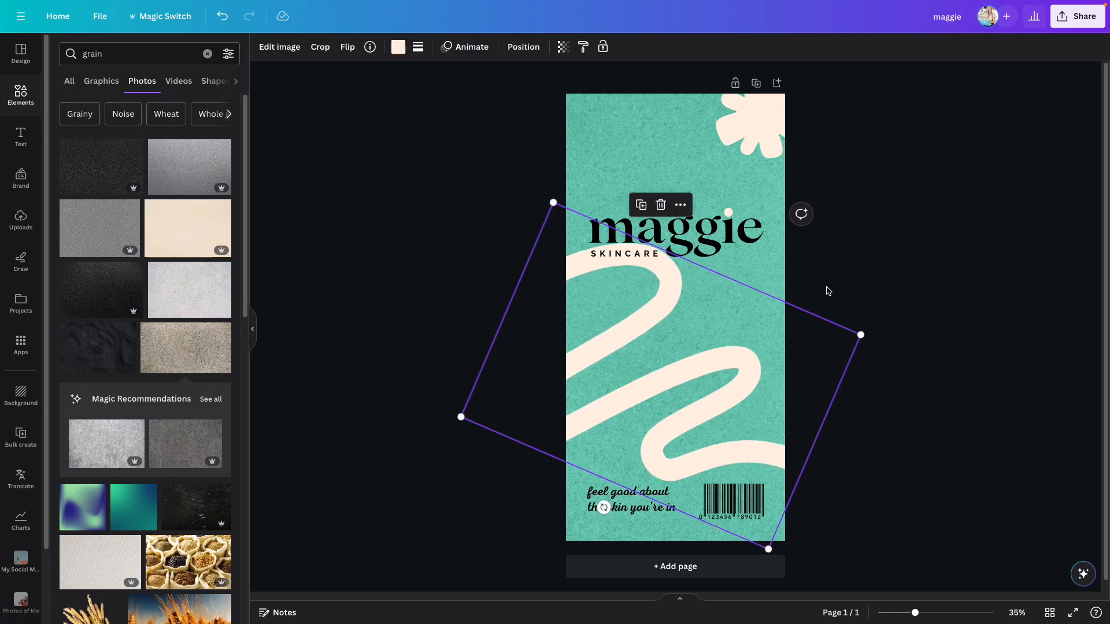
click(887, 274)
drag(722, 328, 728, 330)
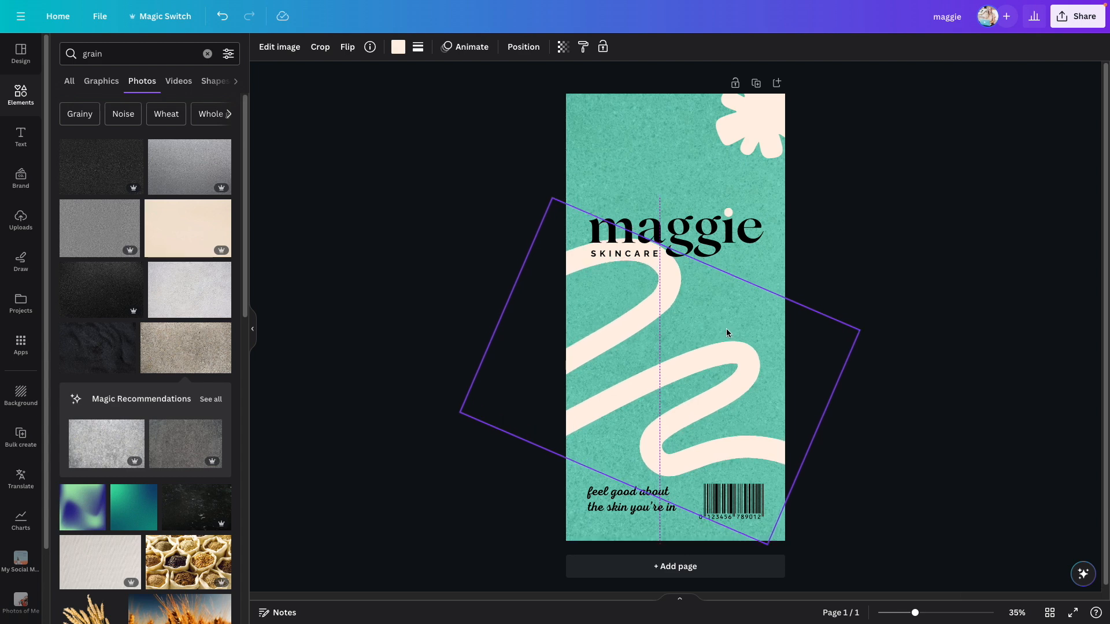
click(927, 311)
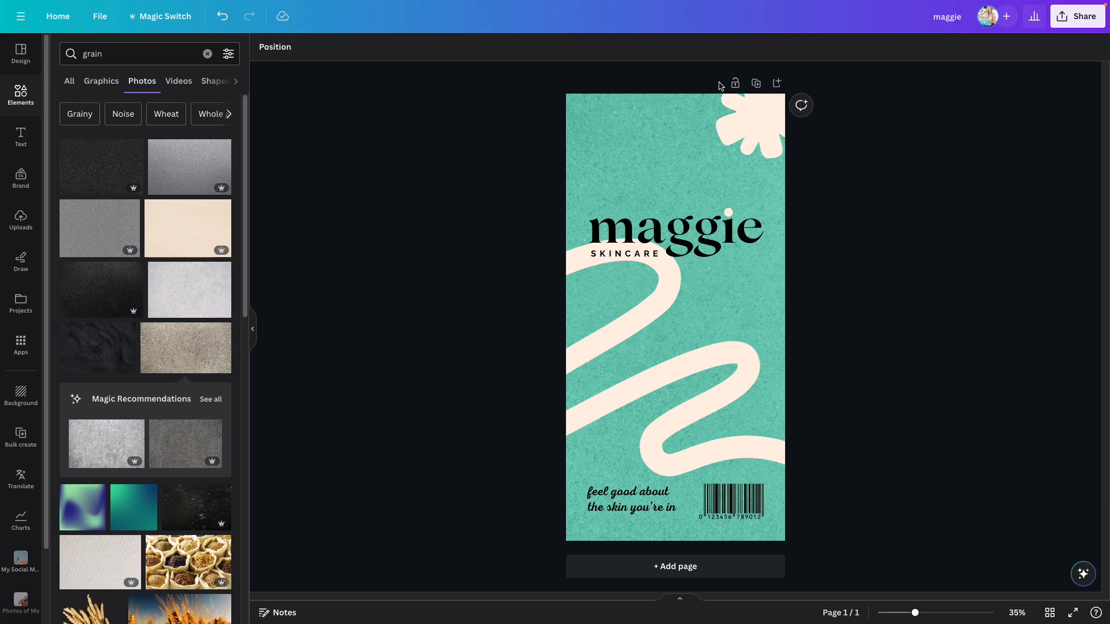
- Duplicate the label page and recolour the copy's grainy background orange, #FDAC71
click(755, 83)
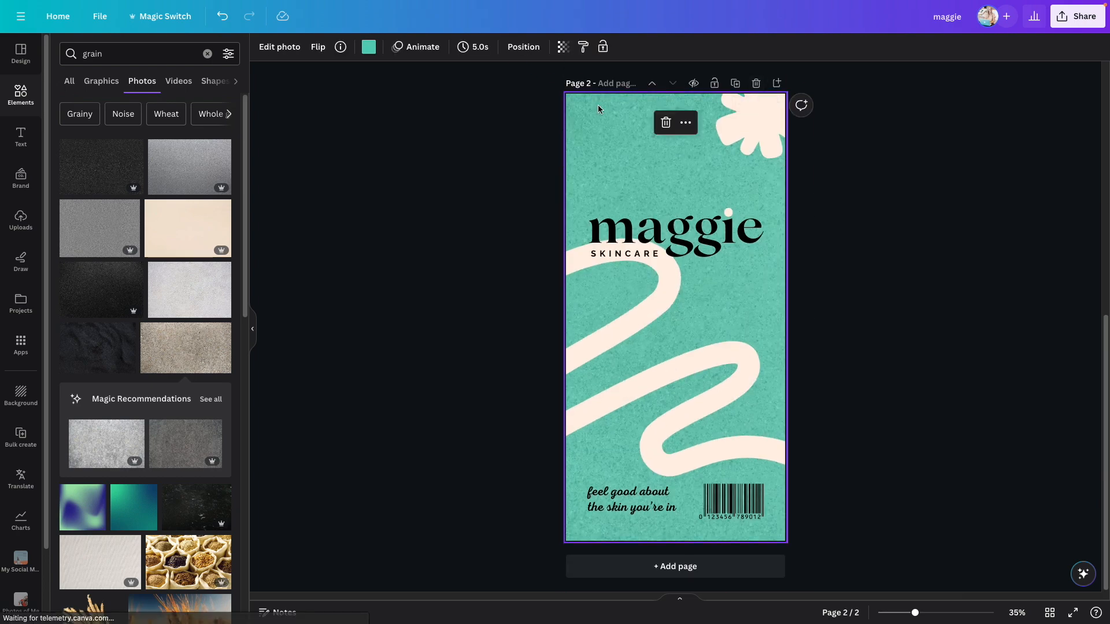
click(369, 47)
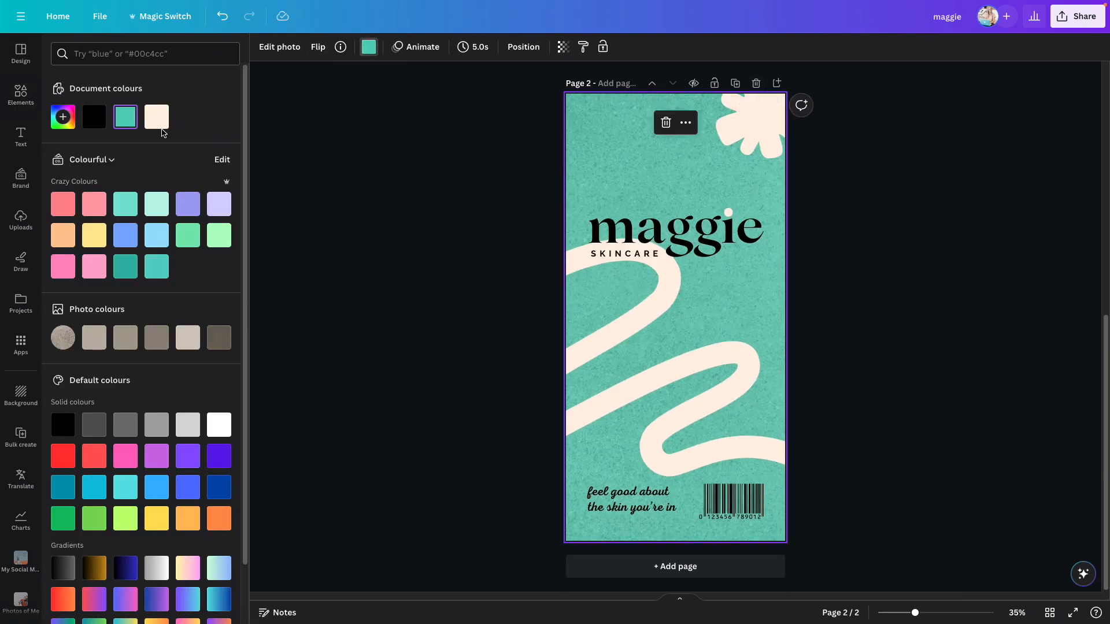
click(66, 235)
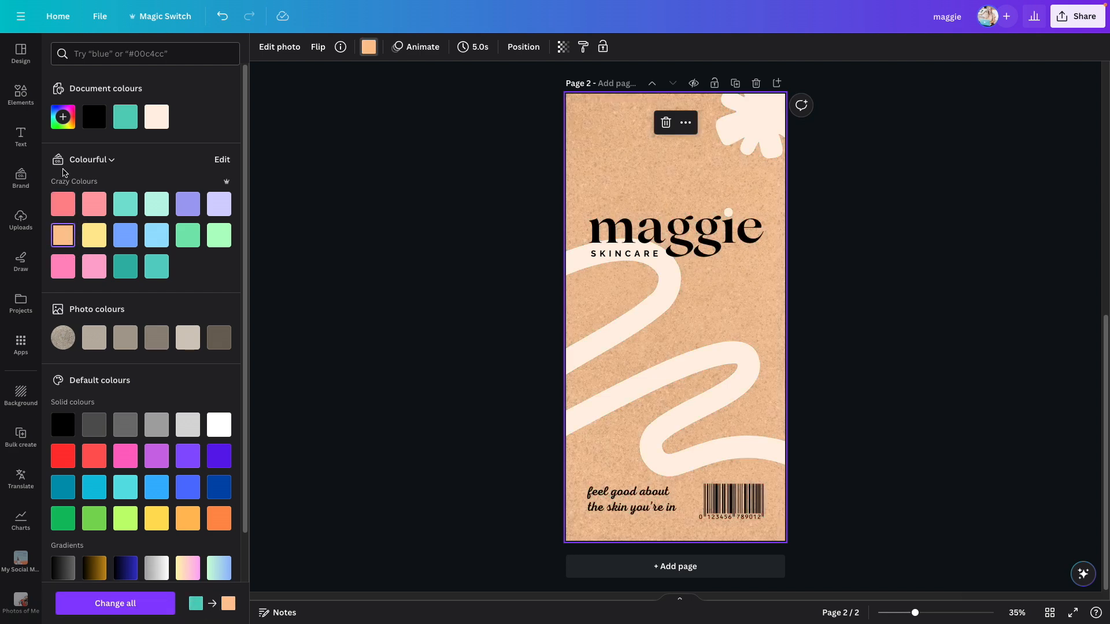
click(61, 114)
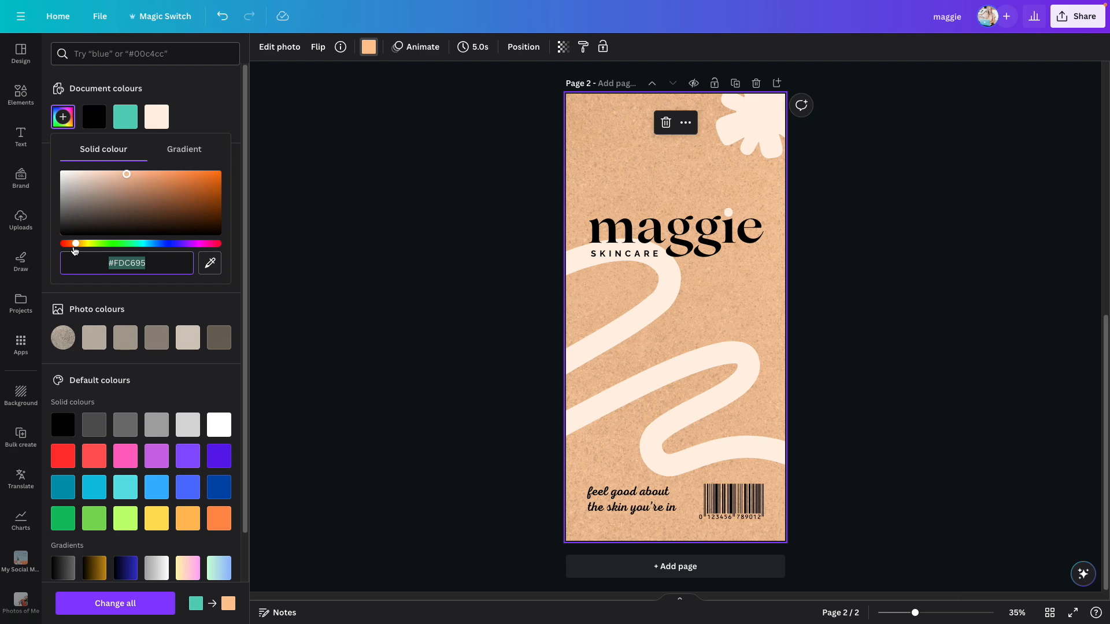
click(76, 244)
drag(138, 179, 148, 174)
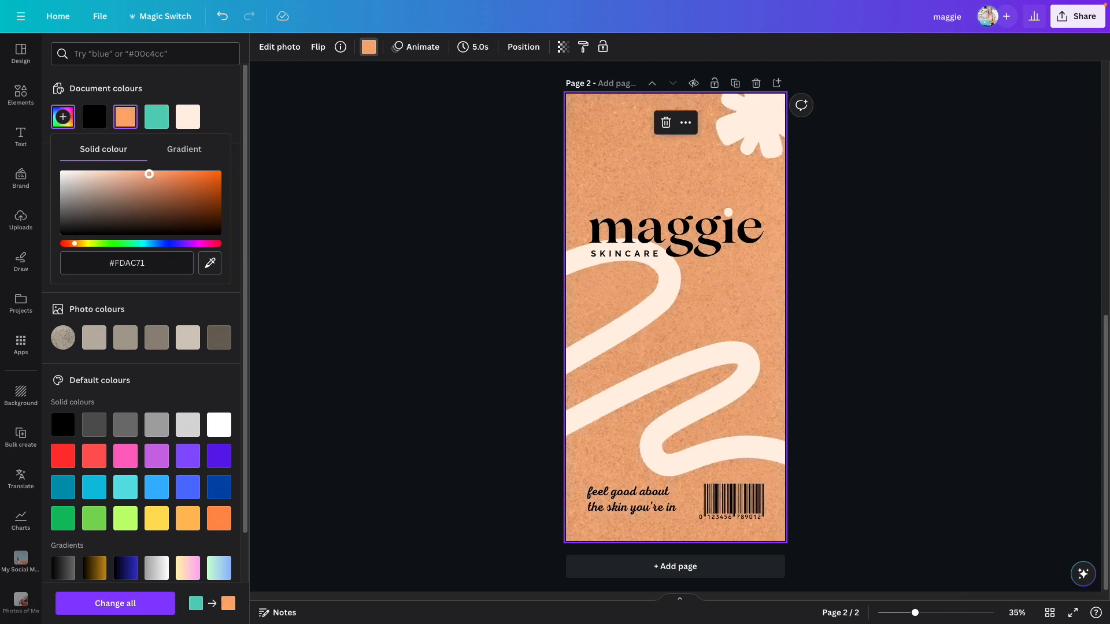
click(909, 252)
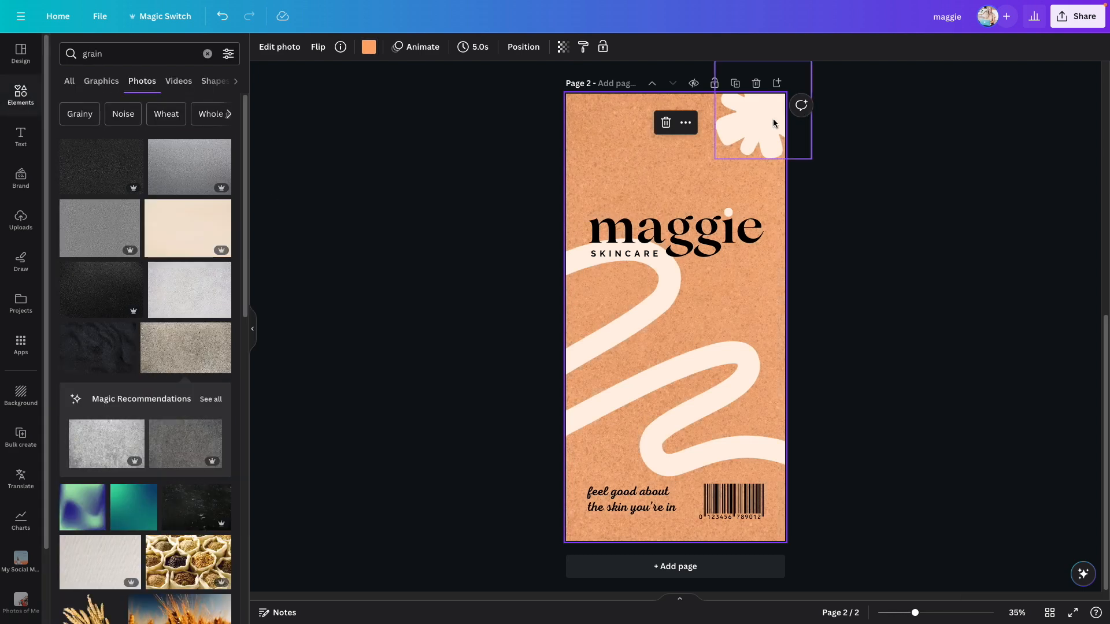
- Recolour the flower shape in page 2's upper corner pale mint, #ECFFFA
click(774, 123)
click(396, 50)
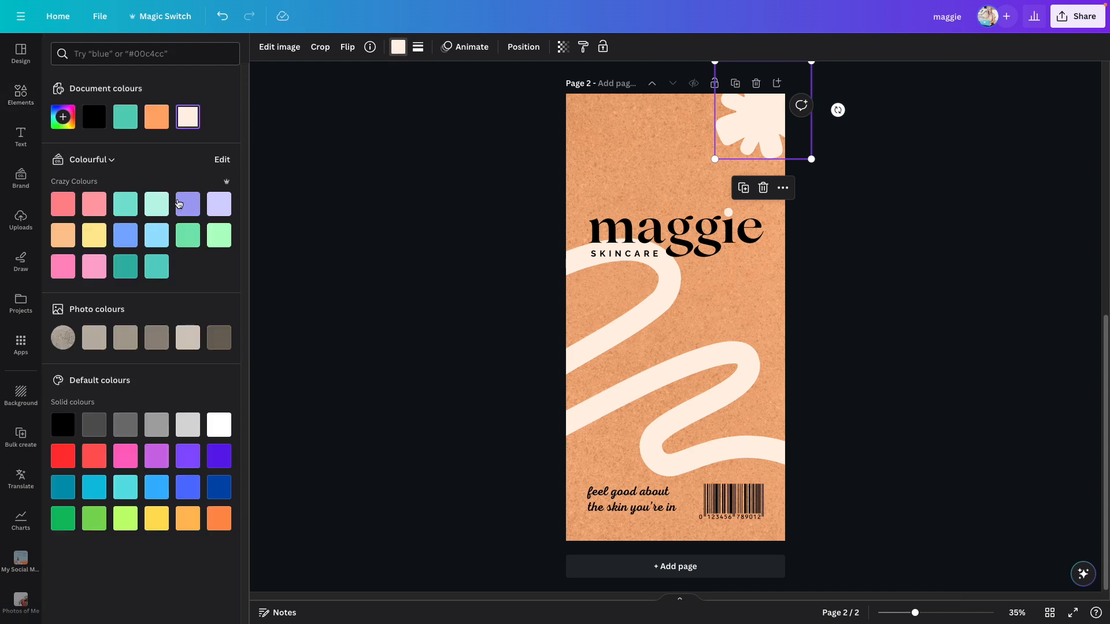
click(157, 203)
click(63, 117)
drag(93, 150, 72, 142)
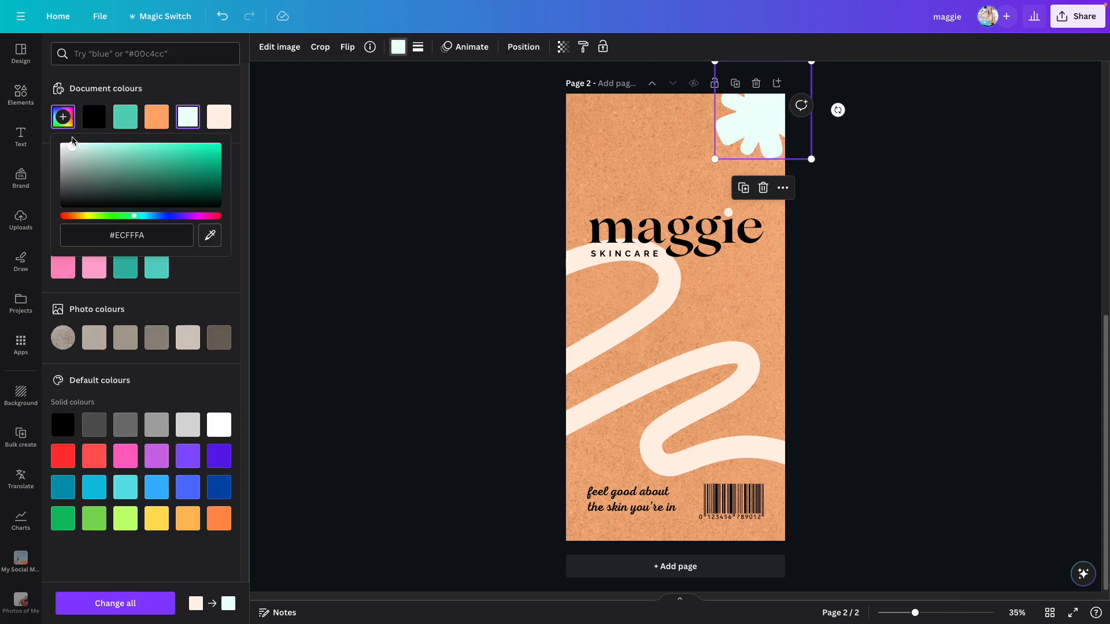
- Apply the flower's pale mint colour to the squiggle on page 2
click(627, 366)
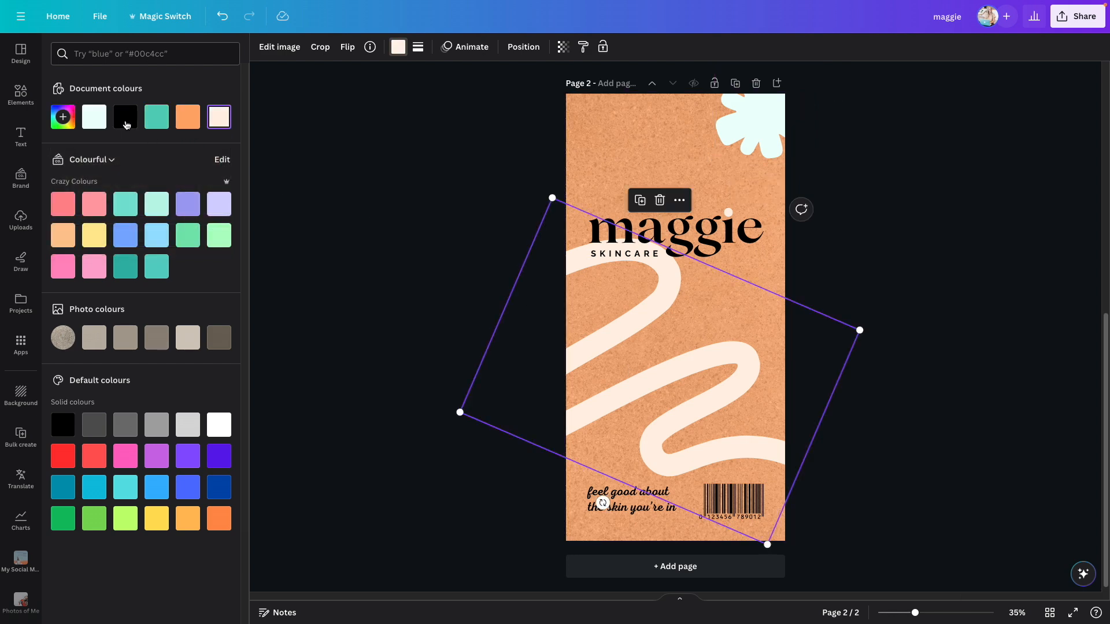
click(95, 117)
click(970, 206)
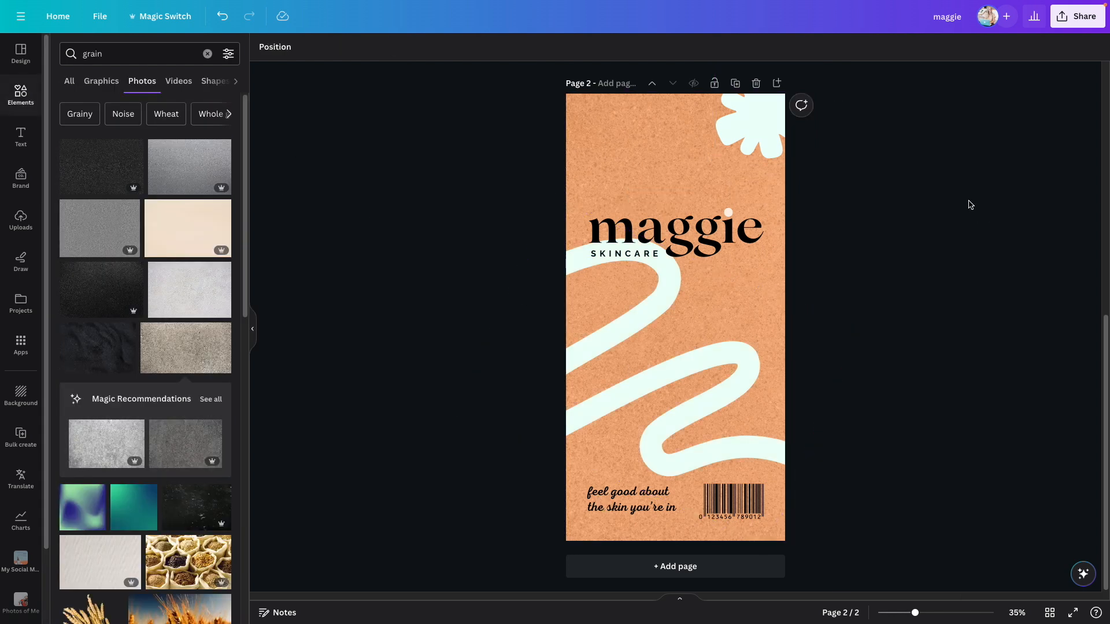
scroll(971, 206, up, 8)
scroll(970, 205, down, 8)
scroll(970, 205, up, 8)
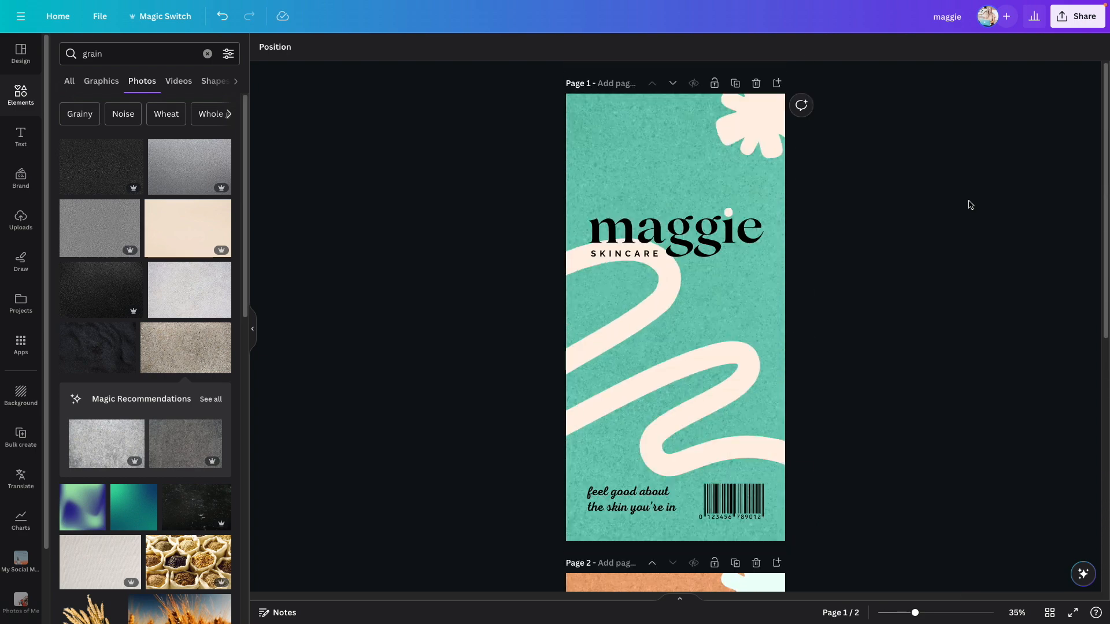
scroll(955, 240, up, 1)
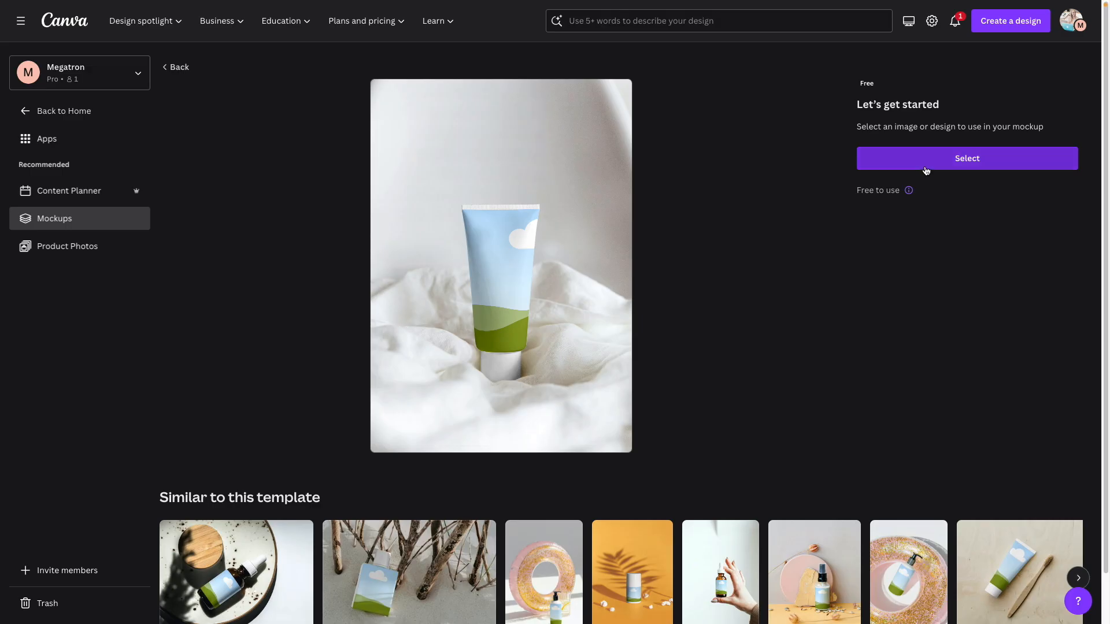
- Place the orange page 2 of the "maggie skincare" design on the squeeze tube mockup
click(927, 165)
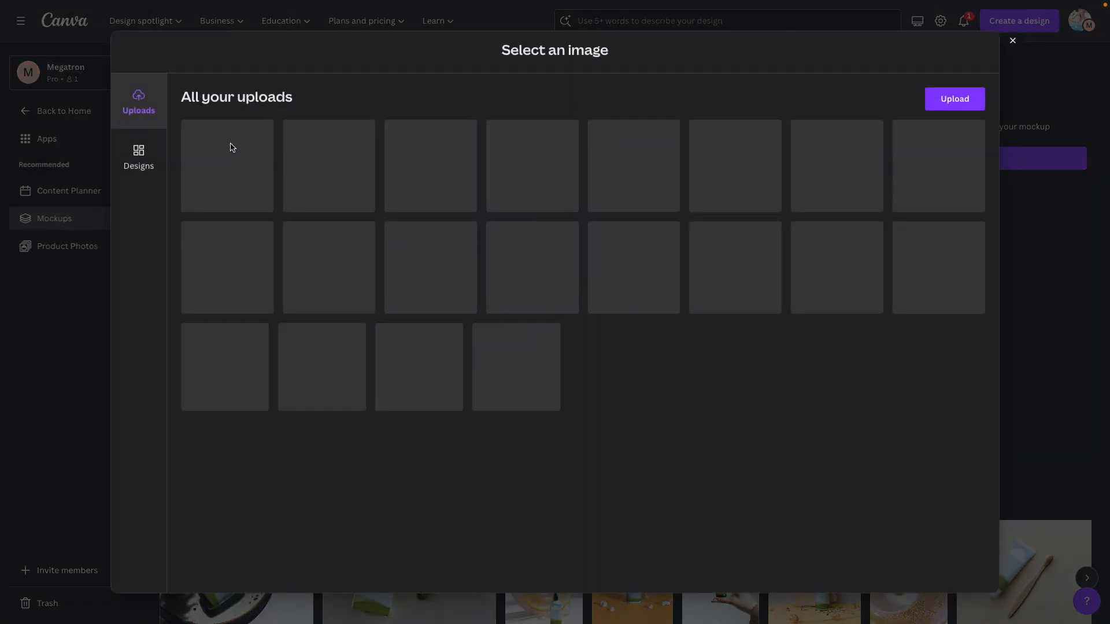
click(139, 155)
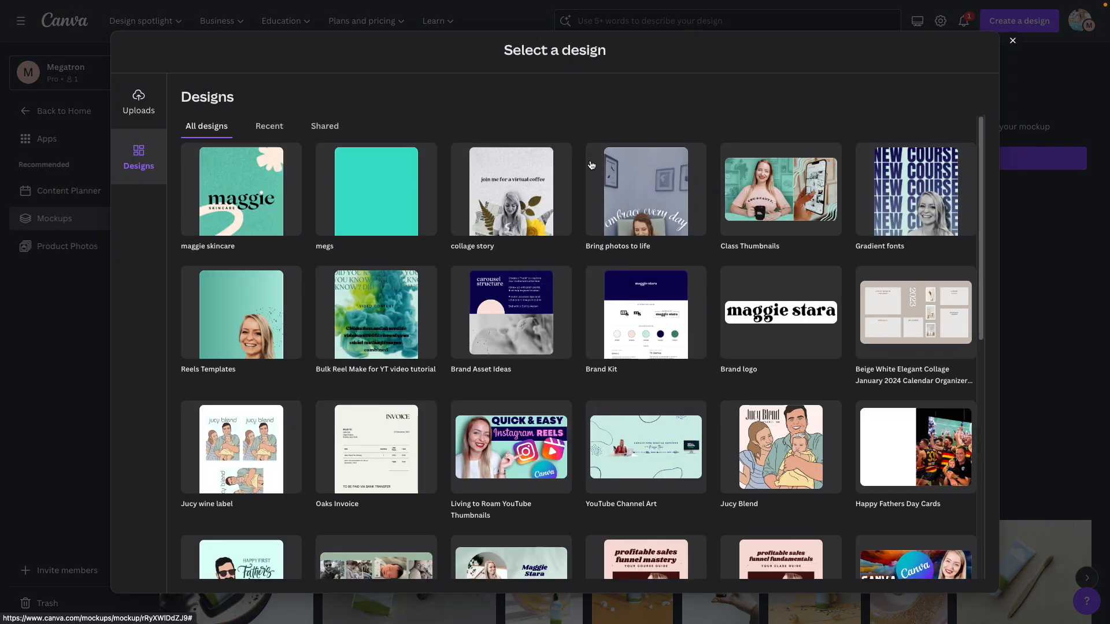
click(219, 184)
click(601, 520)
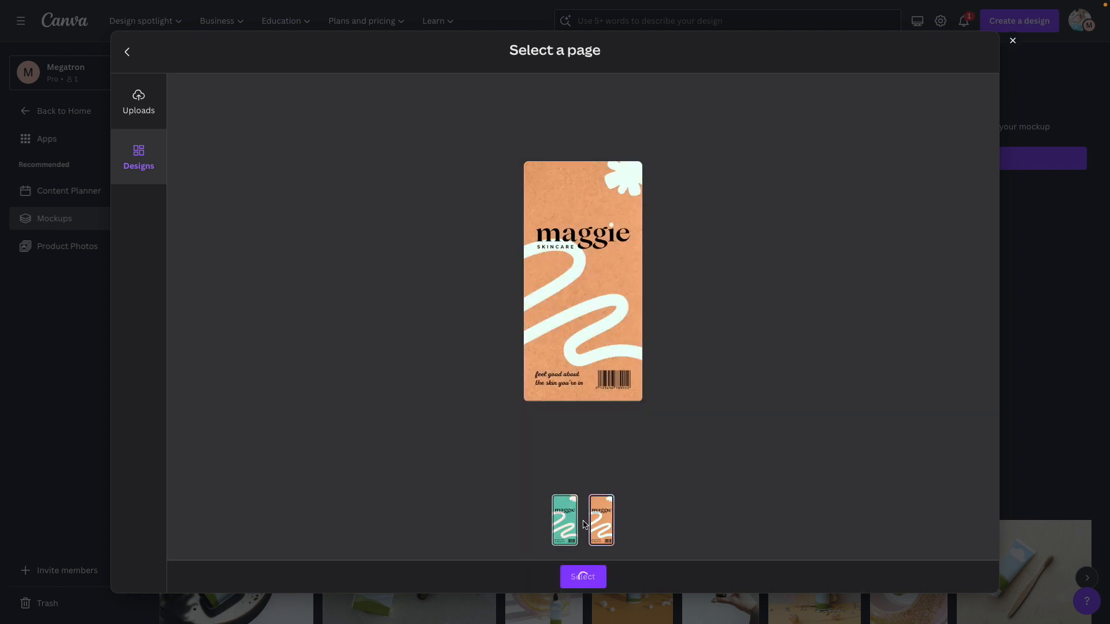
click(565, 520)
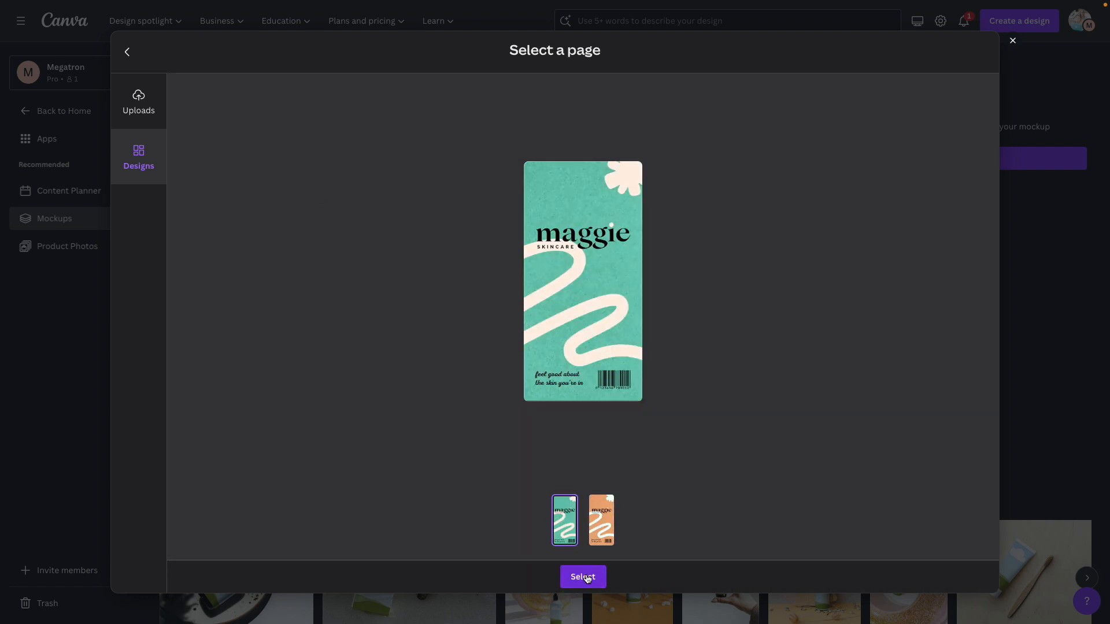
click(601, 520)
click(583, 577)
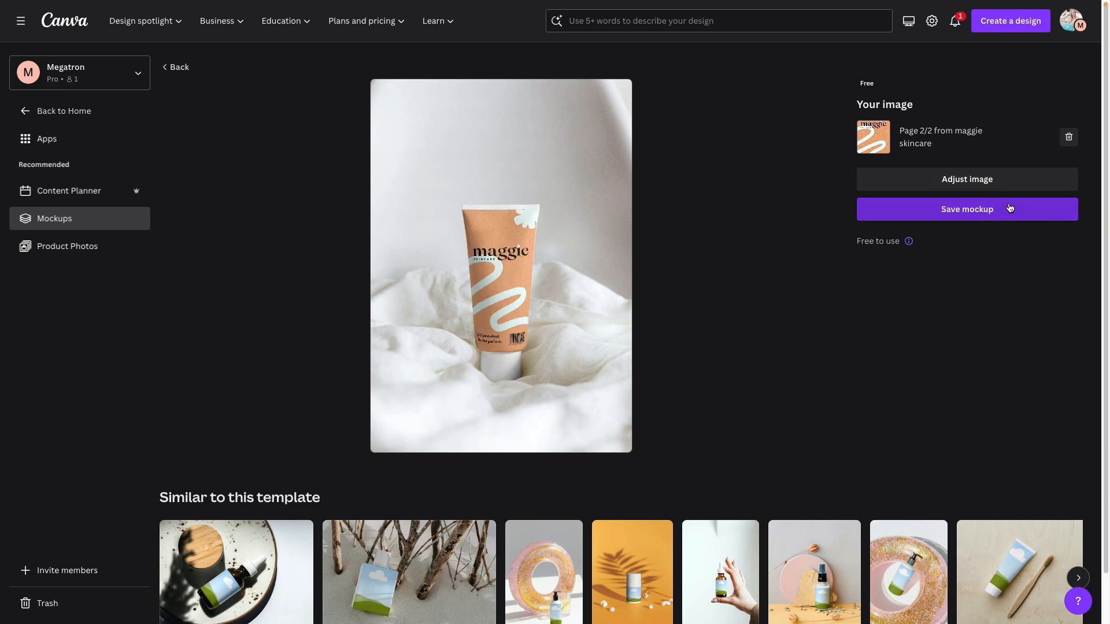
- Adjust the orange label to fill the squeeze tube mockup's print area and save the adjustment
click(993, 182)
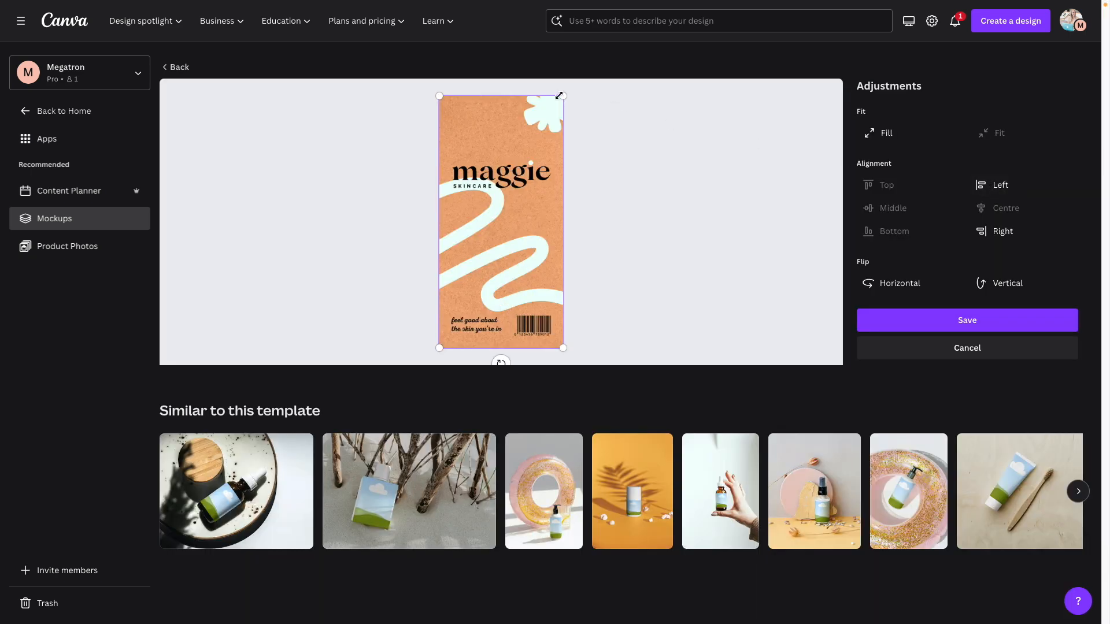
click(881, 133)
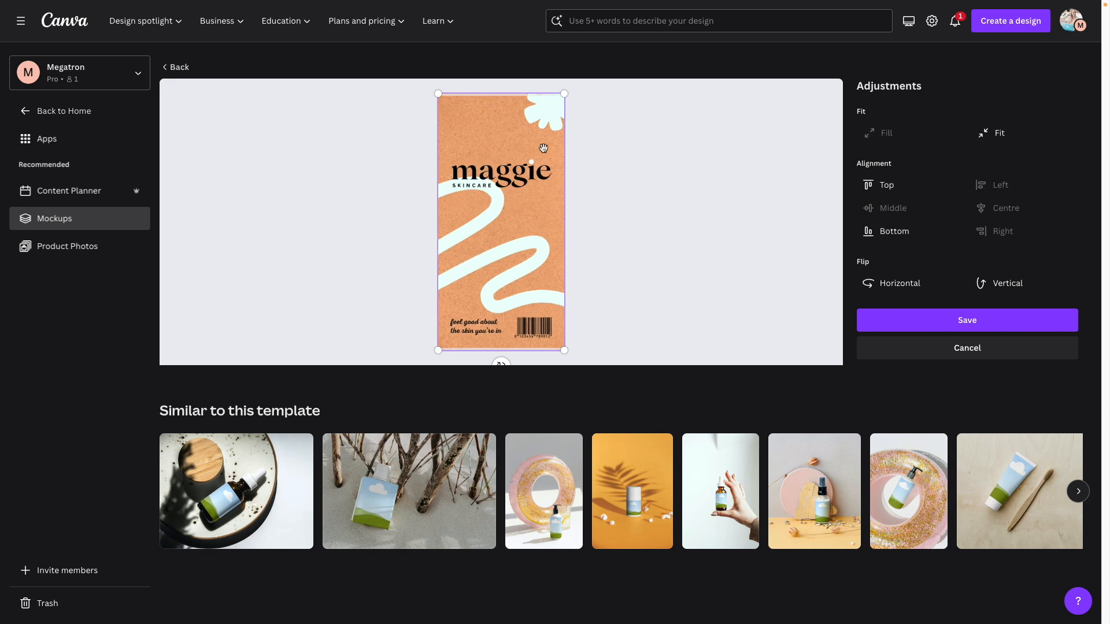
click(969, 321)
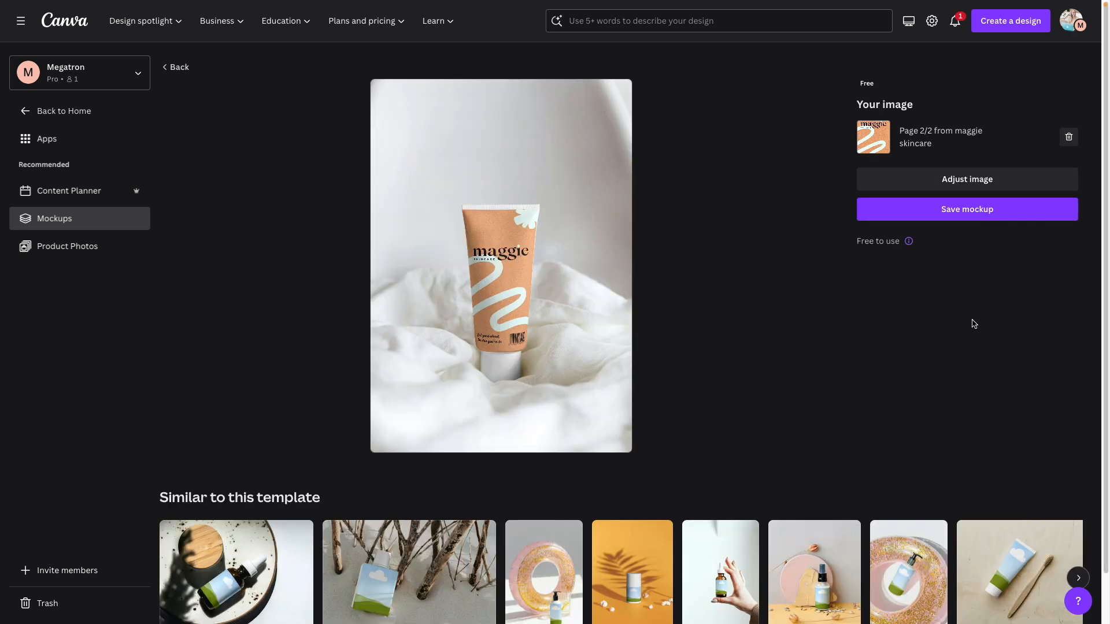
- Save the orange squeeze tube mockup as a downloaded image and close the save dialog
click(954, 209)
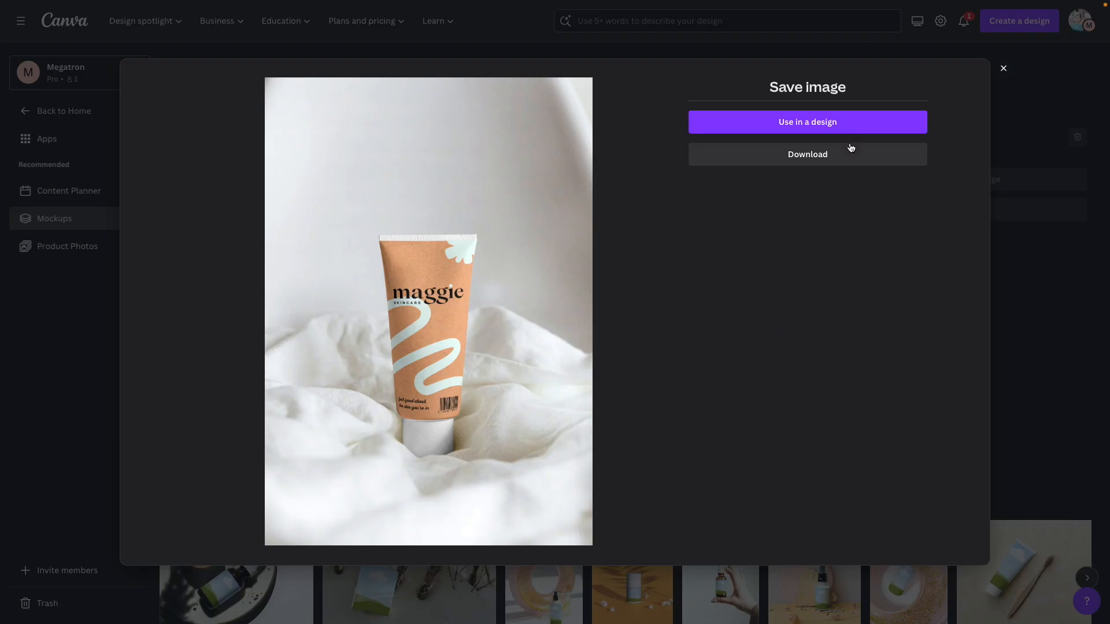
click(832, 159)
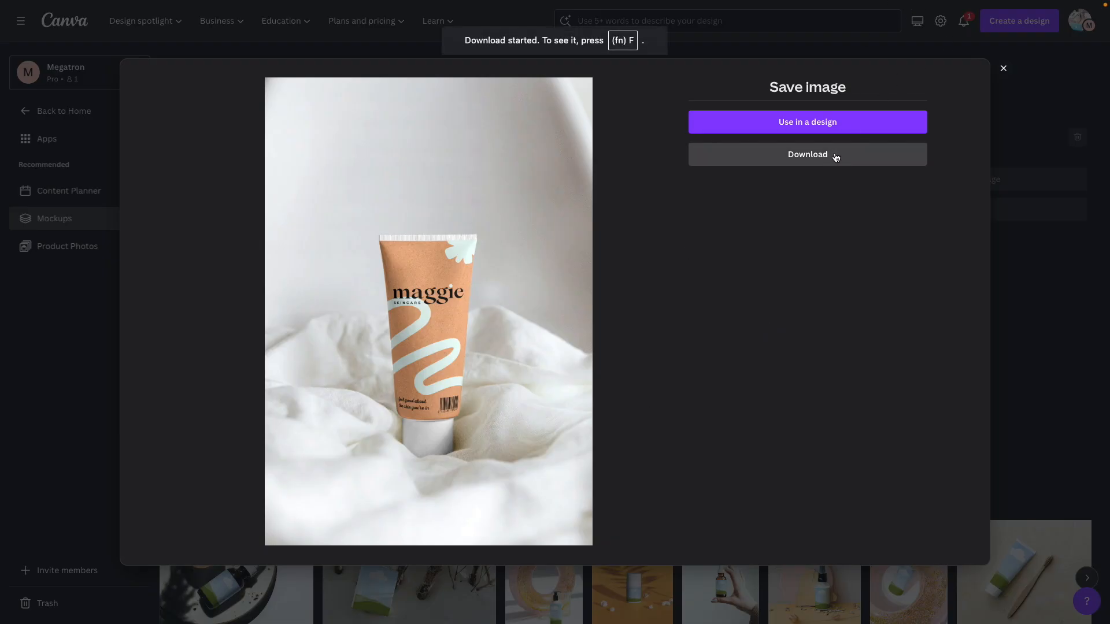
click(1004, 70)
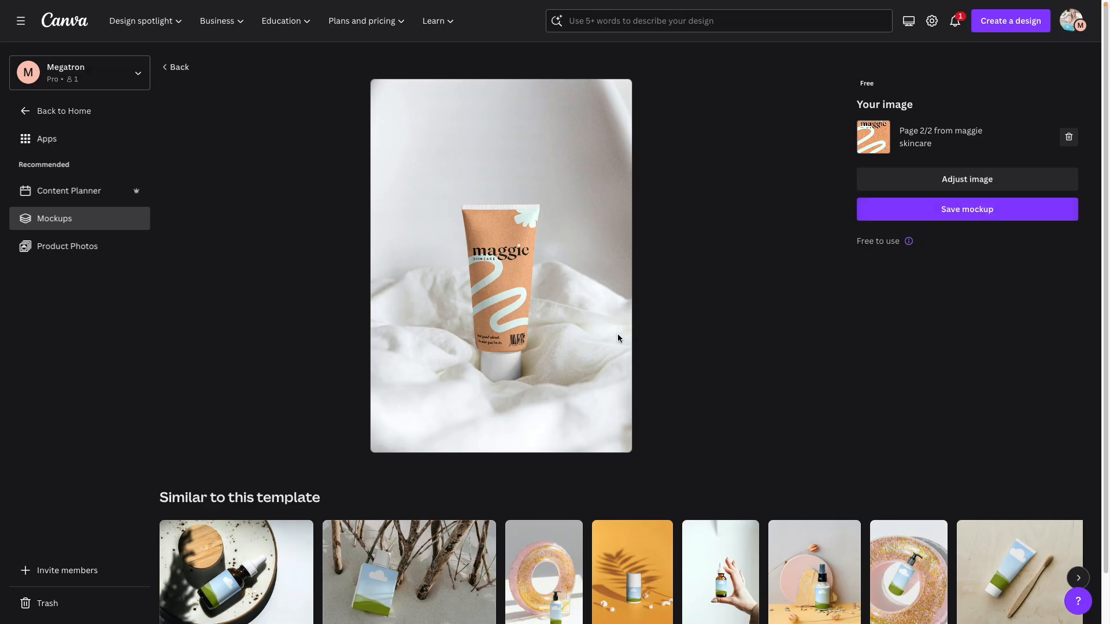
- Place the teal page 1 of the "maggie skincare" design on the square bottle mockup lying in sand among branches
click(389, 580)
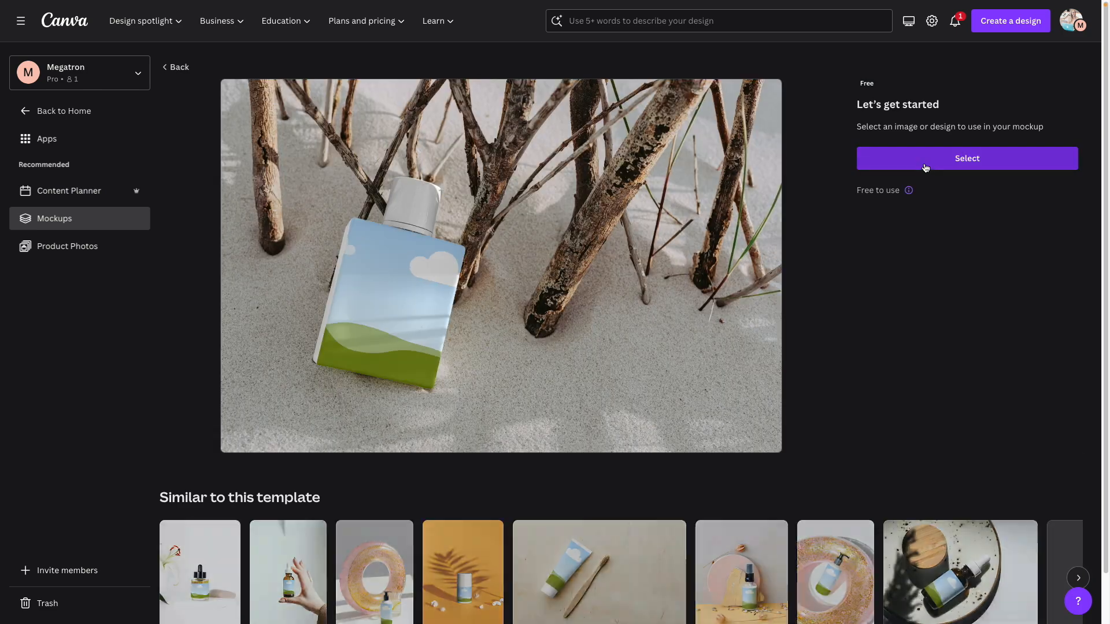
click(927, 164)
click(138, 156)
click(237, 185)
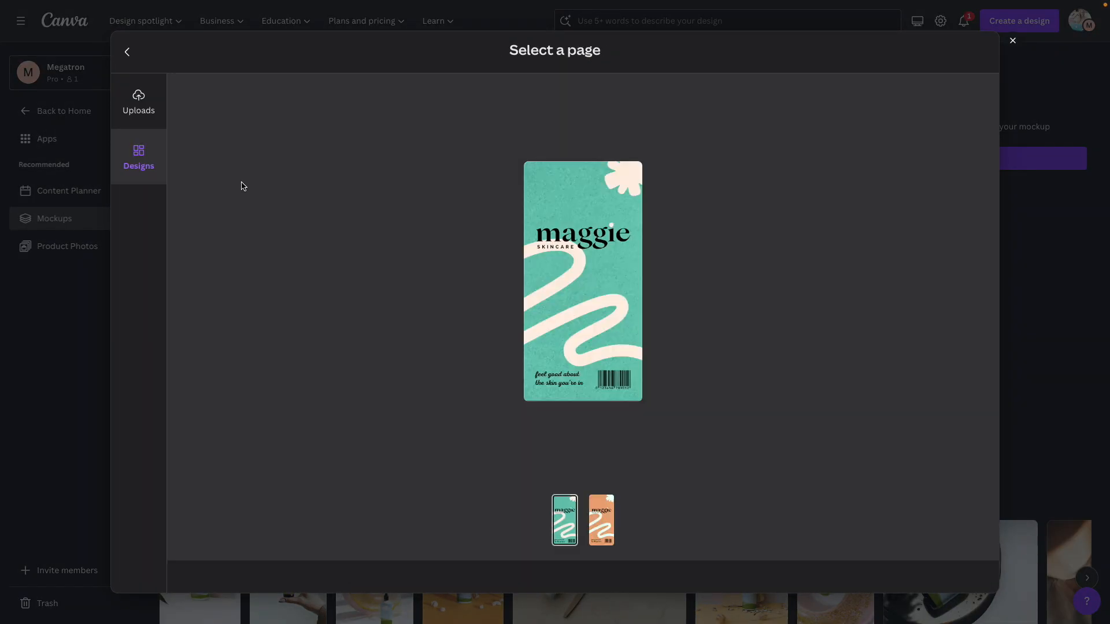
click(582, 577)
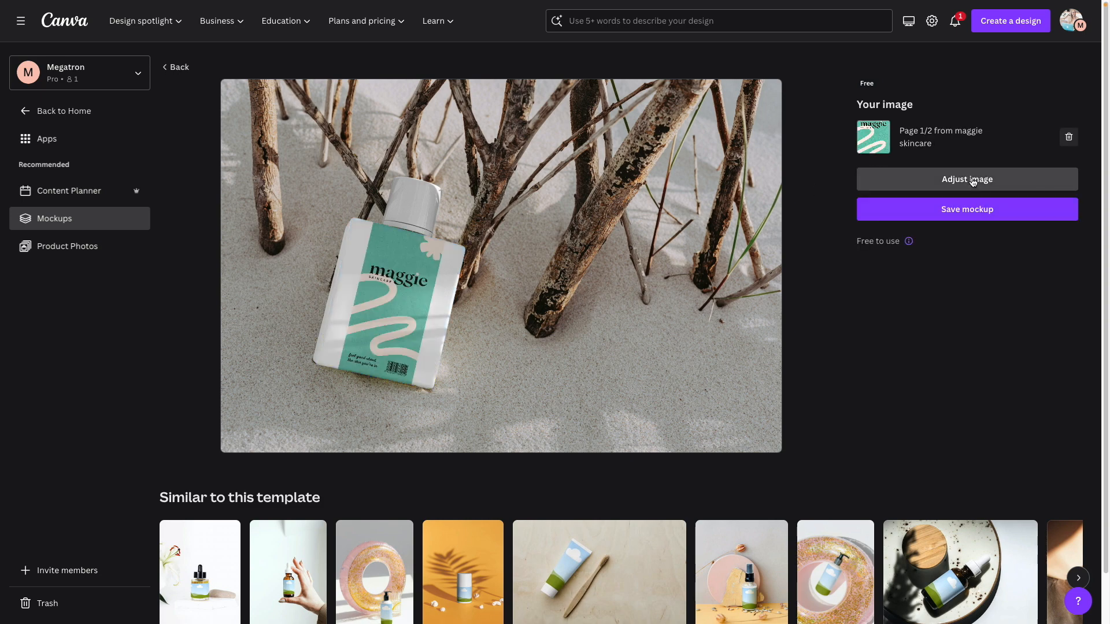
- Make the teal label fill the square bottle's print area and align it with the area's upper edge
click(973, 181)
click(885, 134)
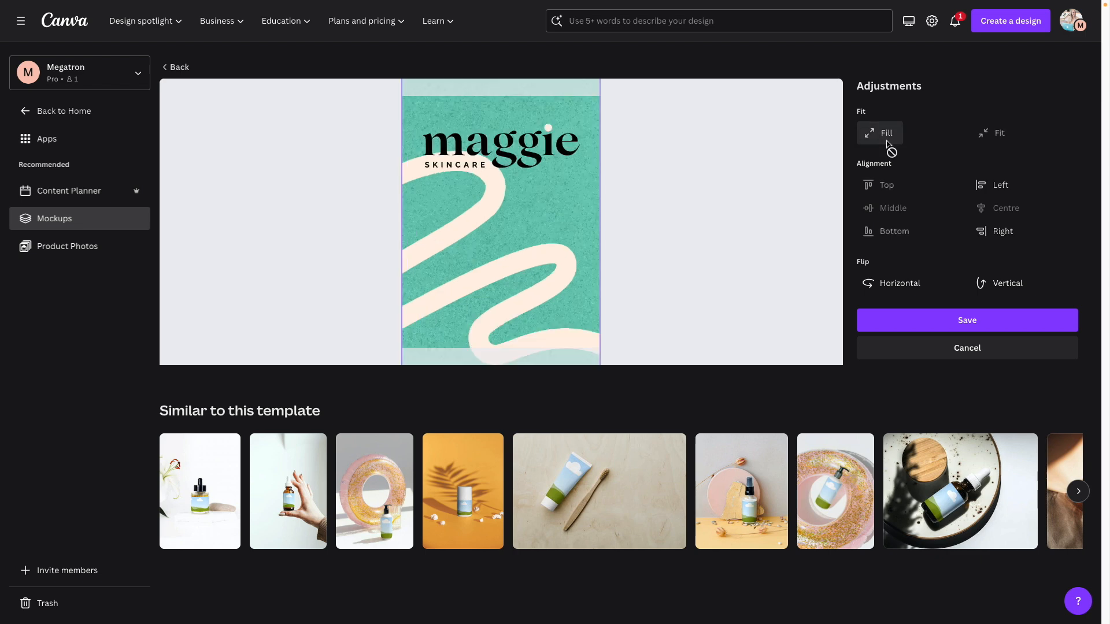
drag(512, 182, 518, 247)
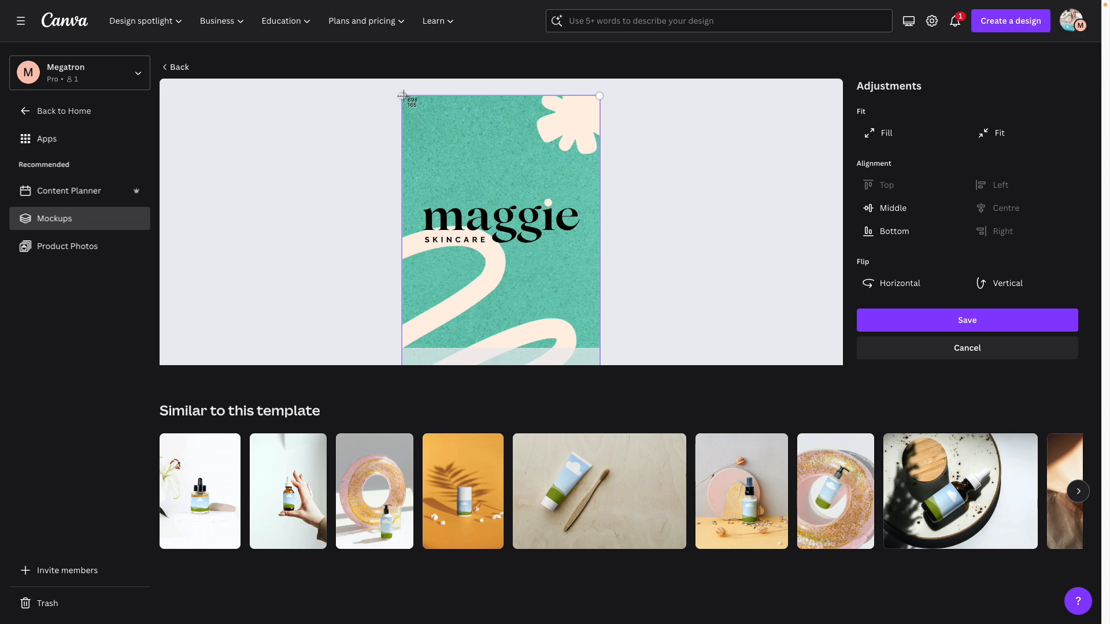
- Capture a screenshot of the label portion inside the bottle's print area and upload it to the "maggie skincare" design
drag(403, 96, 600, 348)
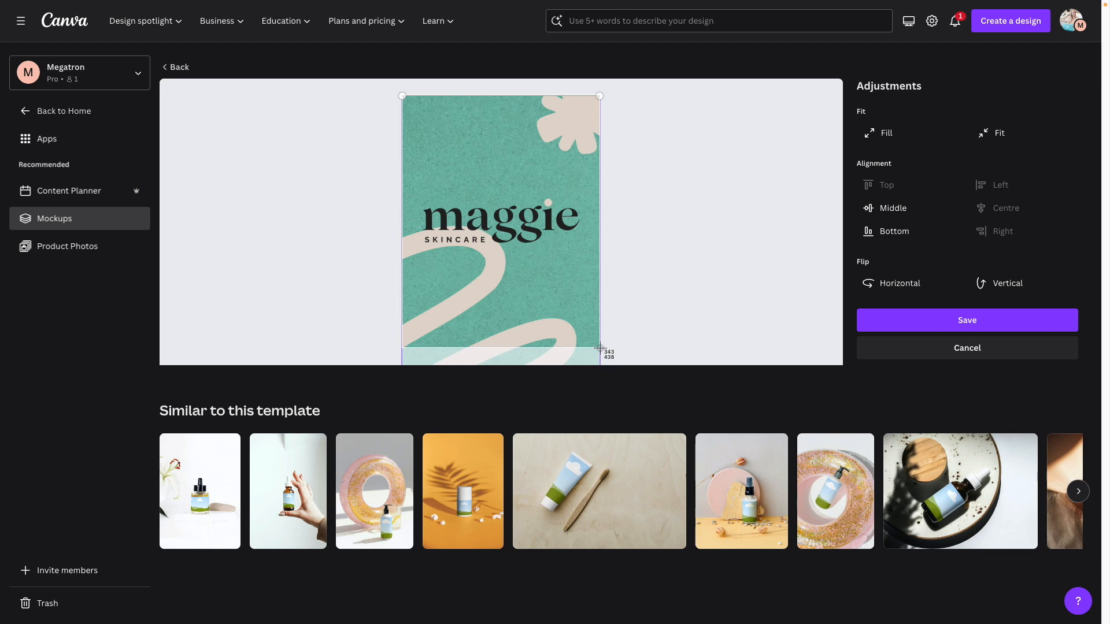
drag(599, 348, 599, 349)
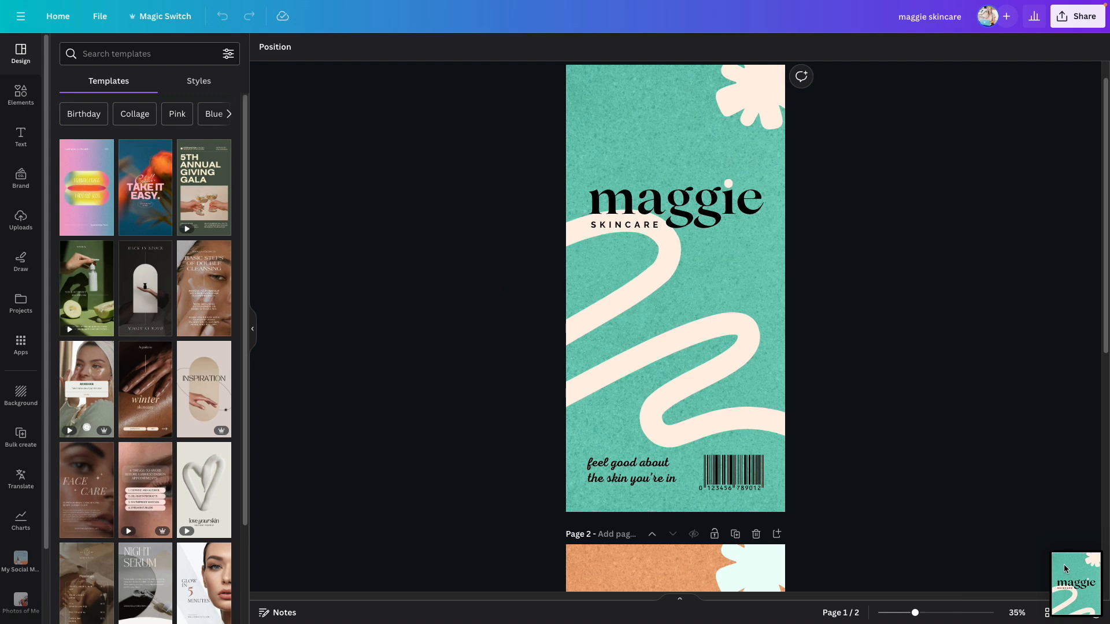
drag(1066, 569, 144, 194)
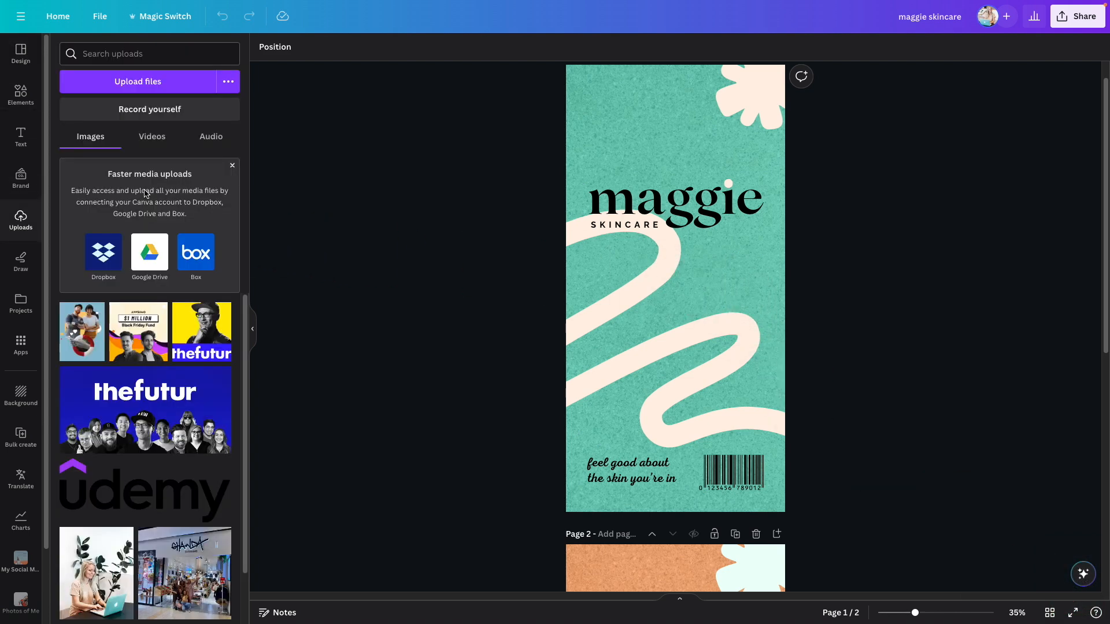
- Duplicate the teal label page in the "maggie skincare" design
scroll(853, 198, up, 1)
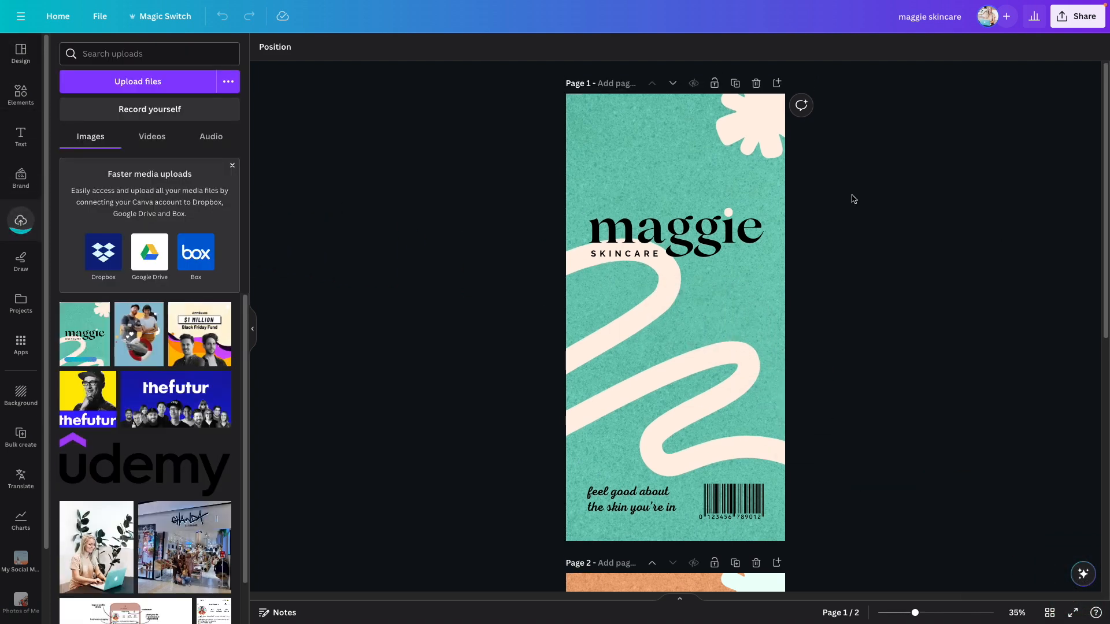
click(733, 82)
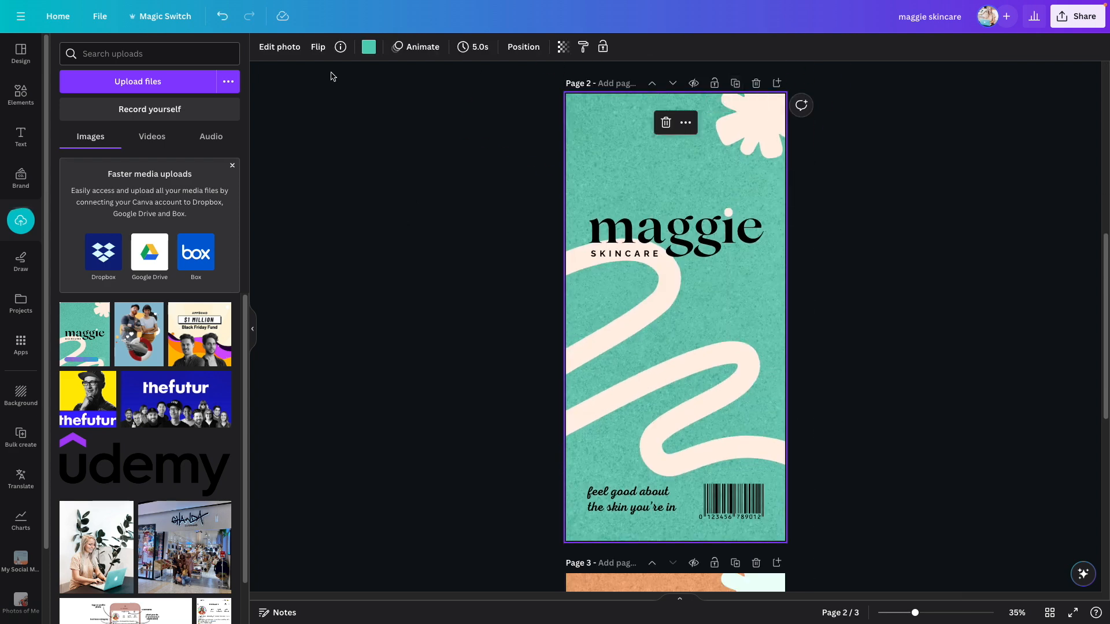
click(163, 16)
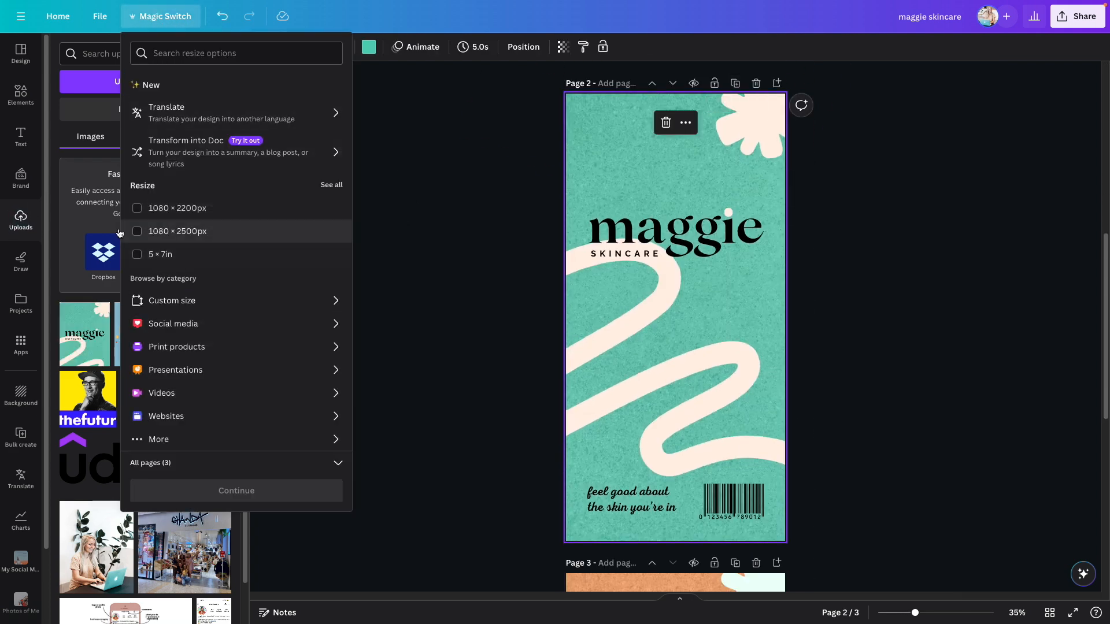
click(423, 224)
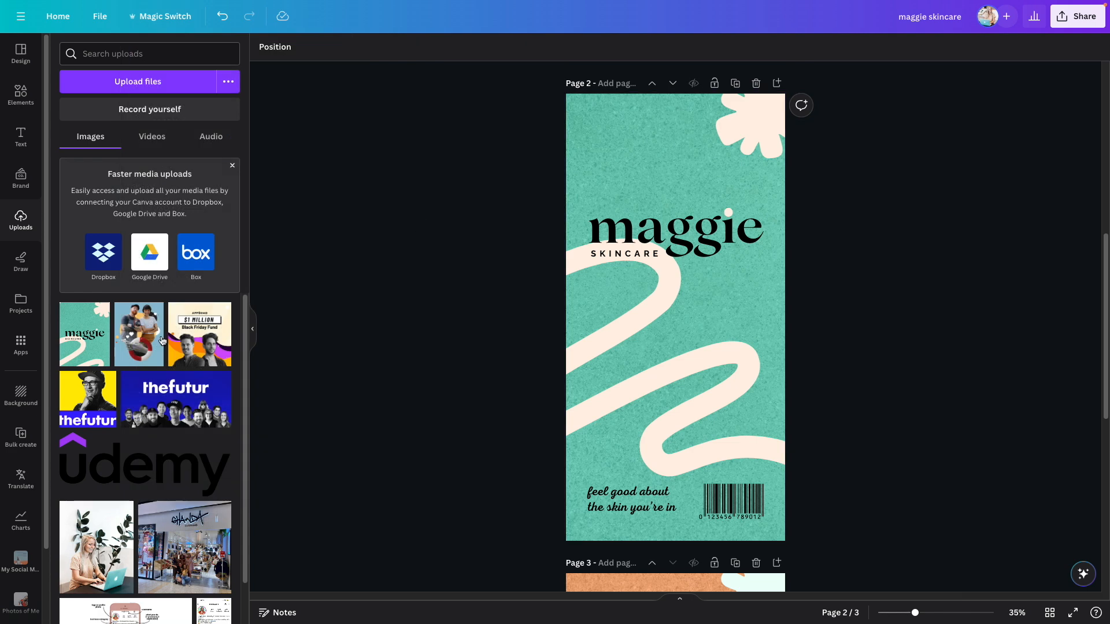
- Insert the uploaded label screenshot on page 2, place it in the upper corner and enlarge it to the page width
click(98, 352)
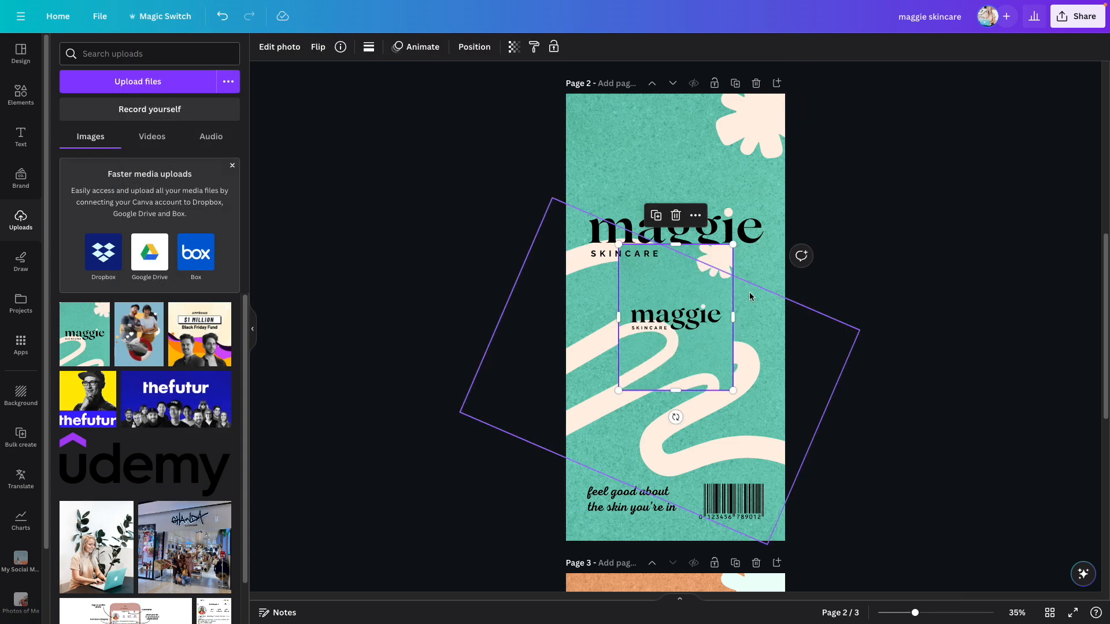
drag(684, 291, 627, 146)
drag(676, 238, 813, 354)
click(876, 338)
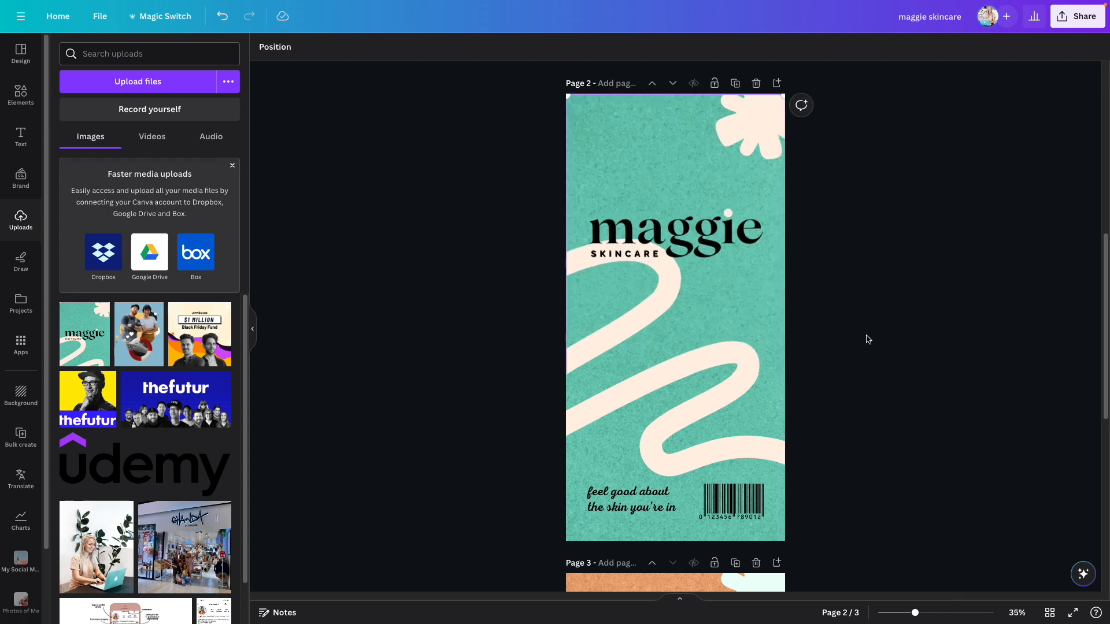
- Show rulers, place a horizontal guide along the inserted screenshot's lower edge on page 2, and delete the screenshot
key(shift+r)
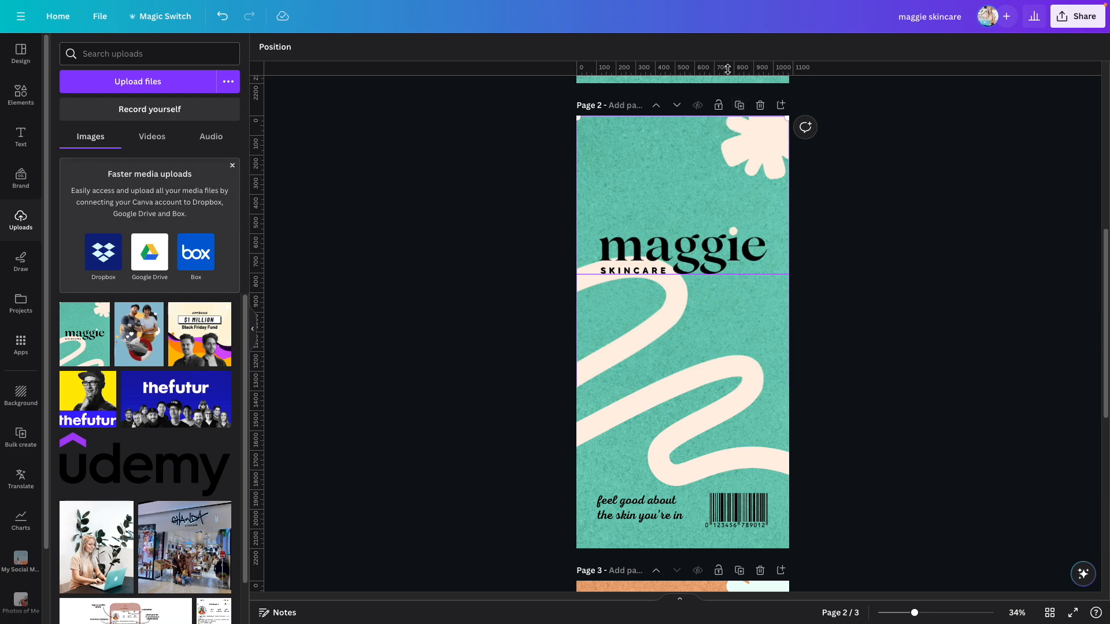
drag(782, 275, 789, 384)
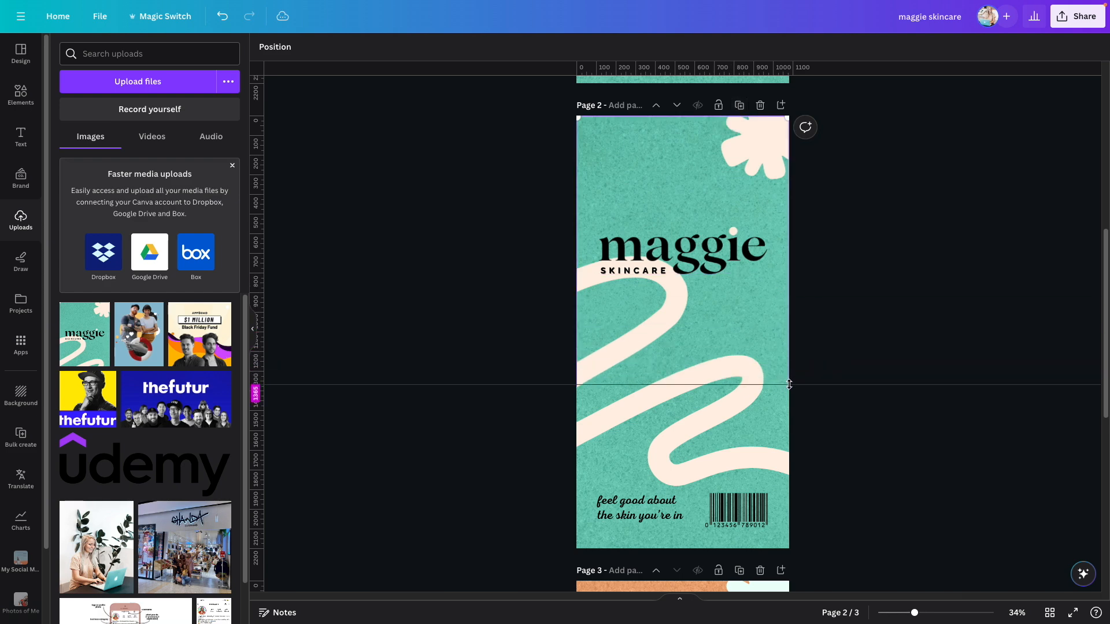
click(772, 346)
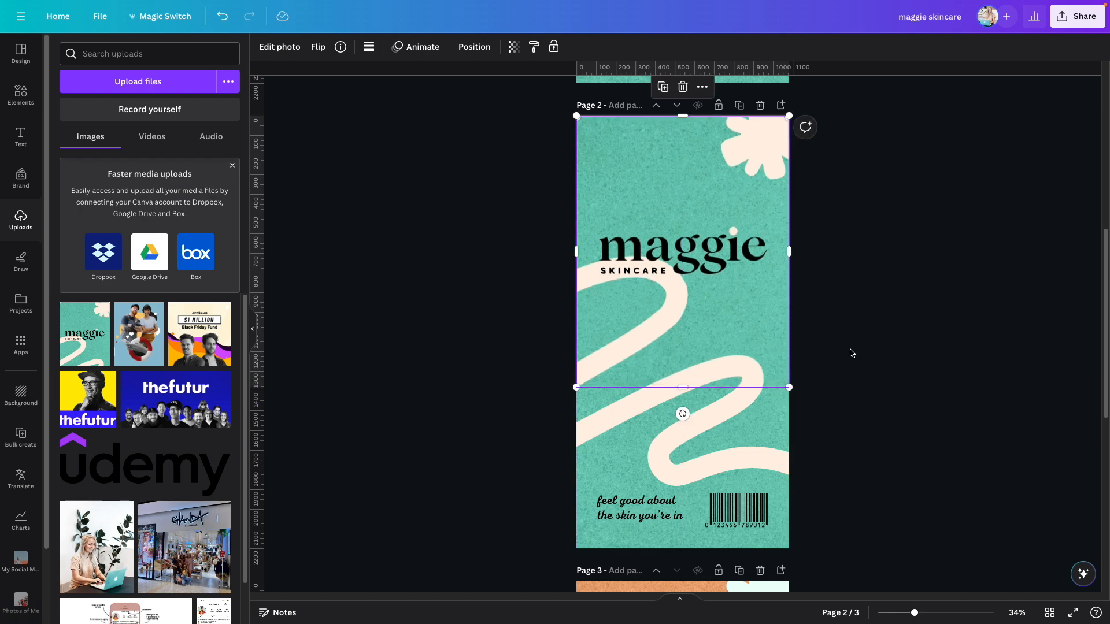
click(850, 349)
click(691, 328)
key(Delete)
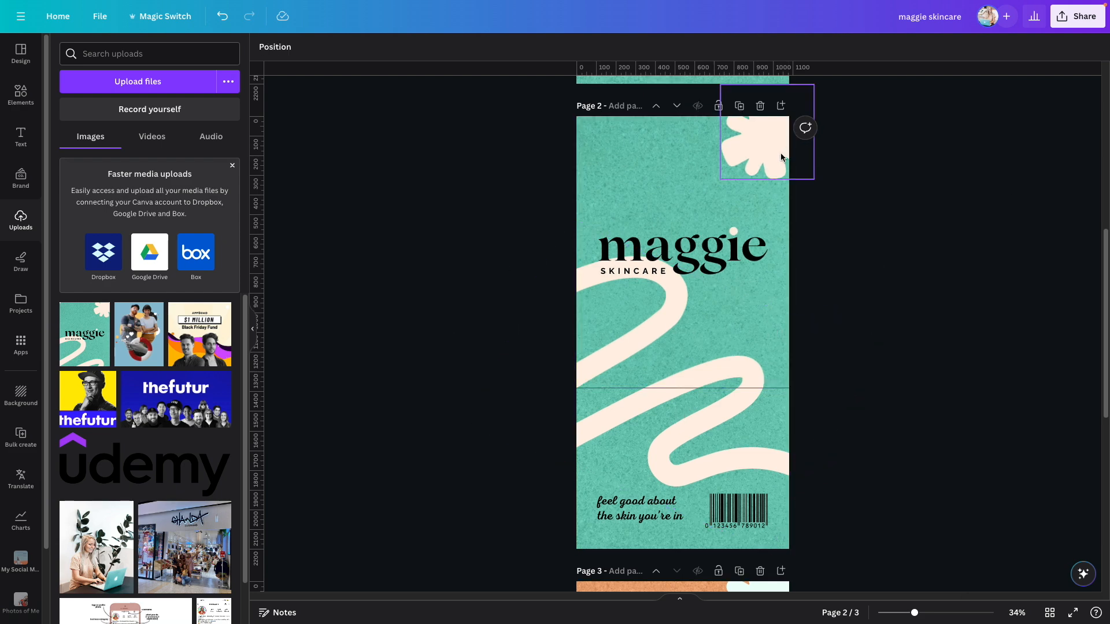
- Show the page margins and move page 2's maggie logo, SKINCARE text and squiggle up together
mouse_move(777, 221)
mouse_down()
mouse_move(619, 346)
mouse_move(661, 348)
mouse_move(659, 307)
mouse_up()
key(ctrl+z)
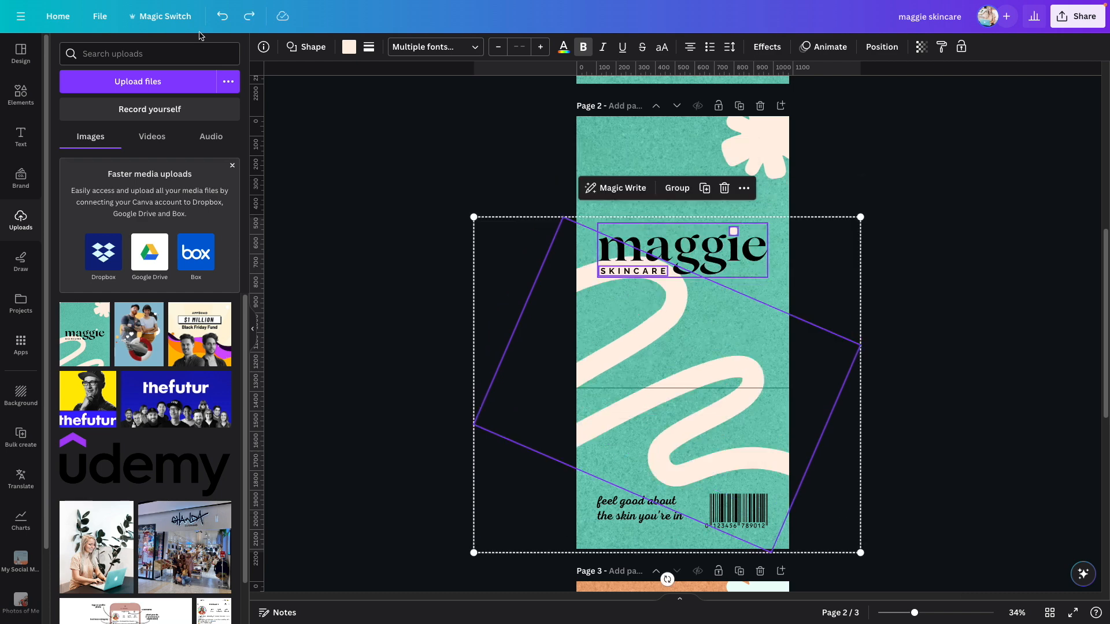
click(102, 18)
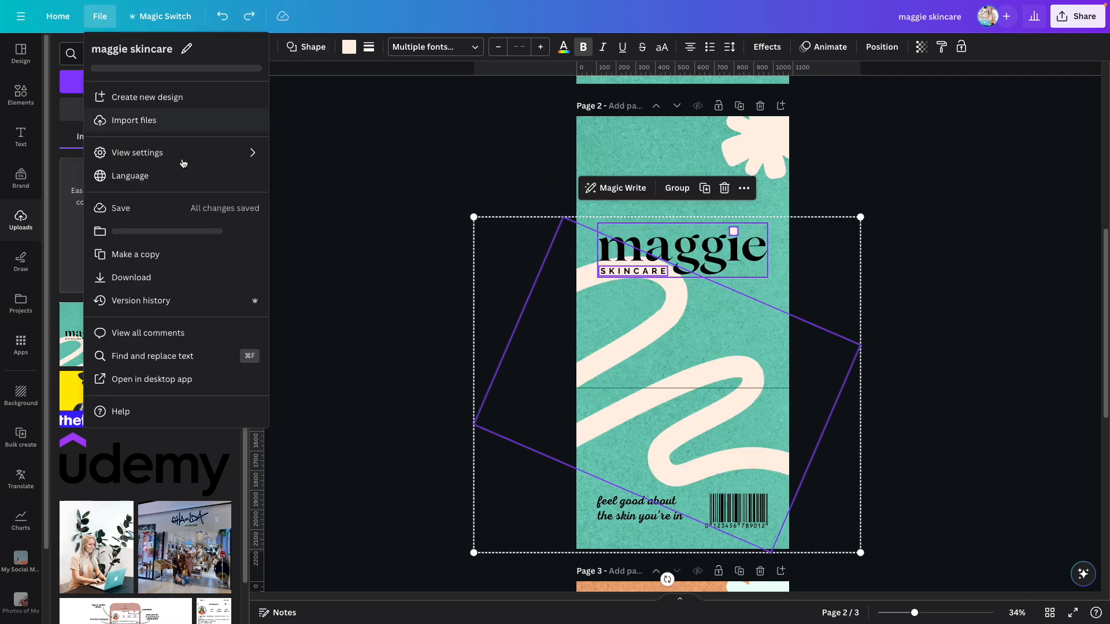
mouse_move(218, 152)
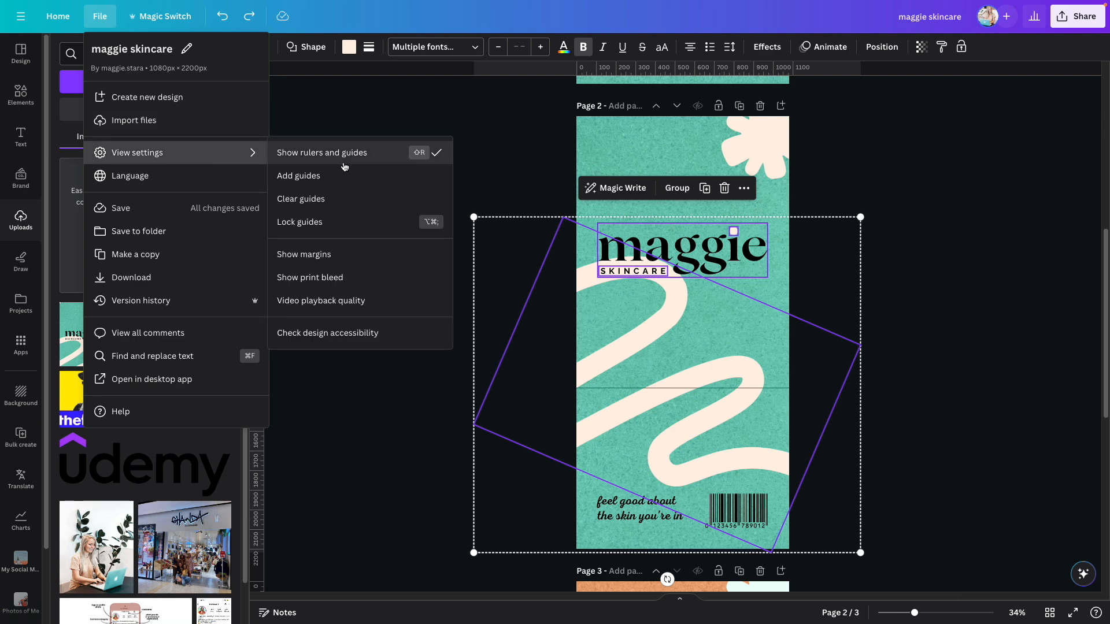
click(321, 254)
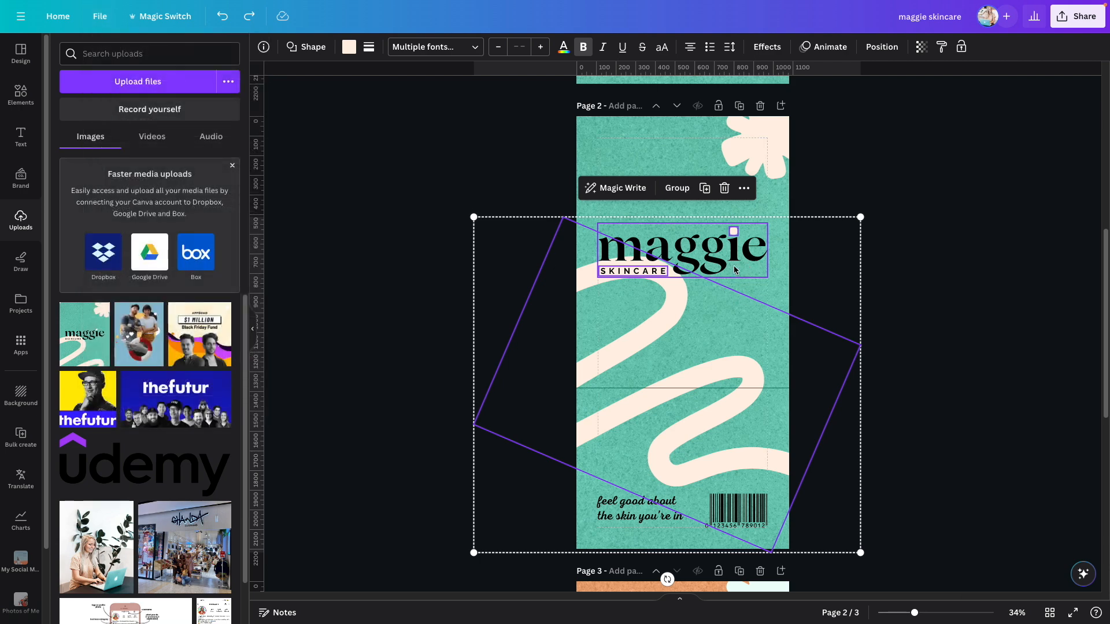
drag(735, 268, 735, 224)
click(890, 324)
- Move the barcode and the "feel good about the skin you're in" tagline on page 2 up above the horizontal guide
drag(750, 510, 751, 360)
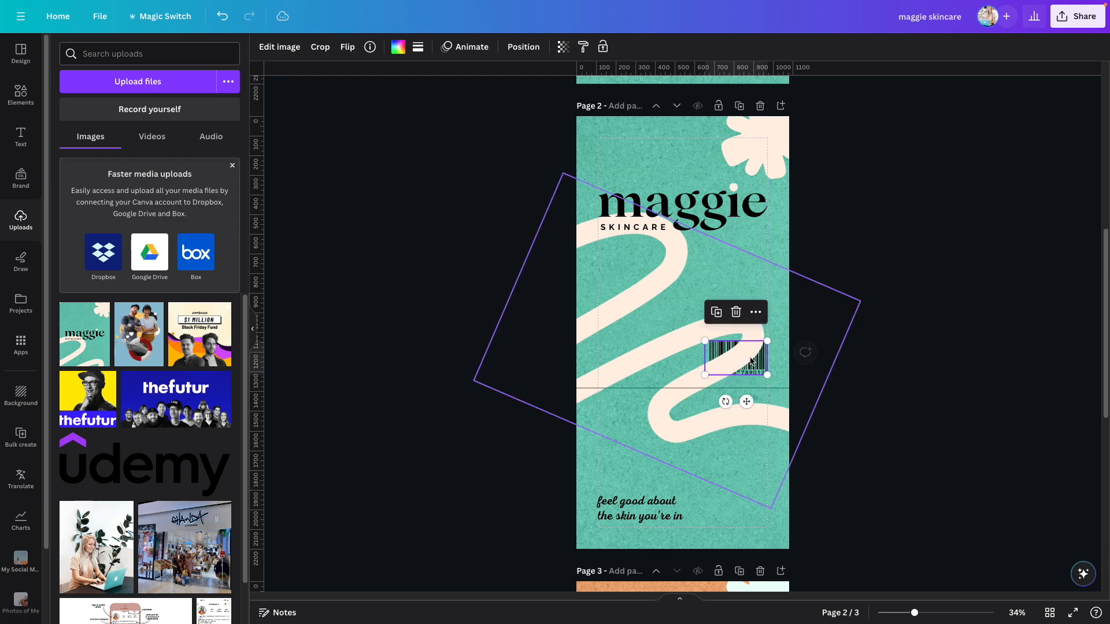
drag(648, 514, 648, 362)
click(873, 384)
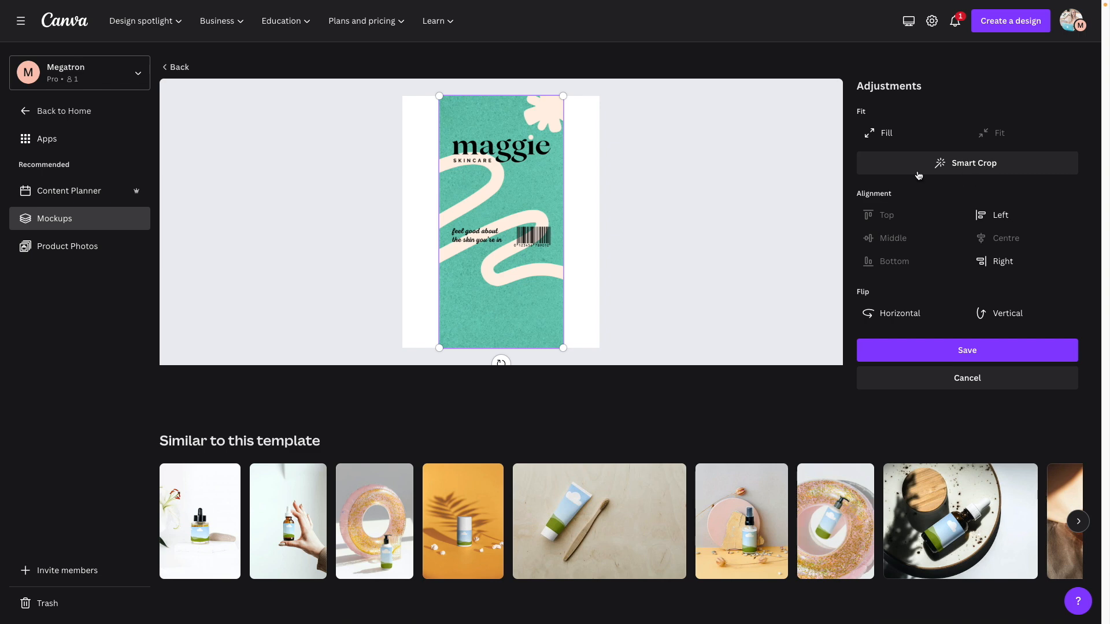
- Fill the square bottle's print area with maggie skincare (3).png, align it with the upper edge, and save the mockup
click(890, 133)
drag(529, 172, 536, 248)
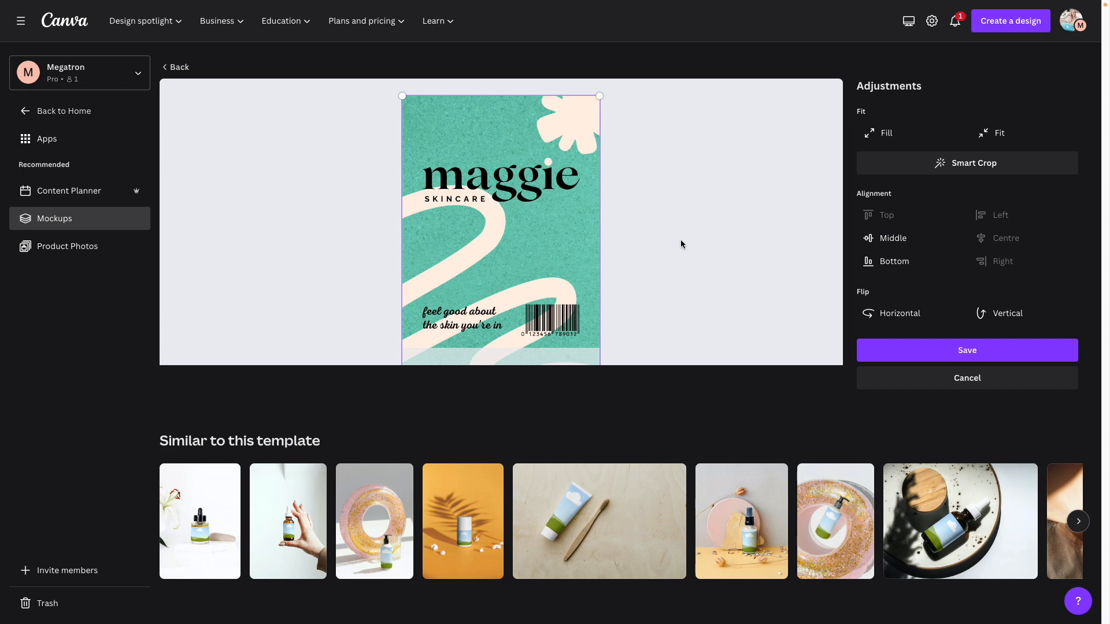
click(962, 354)
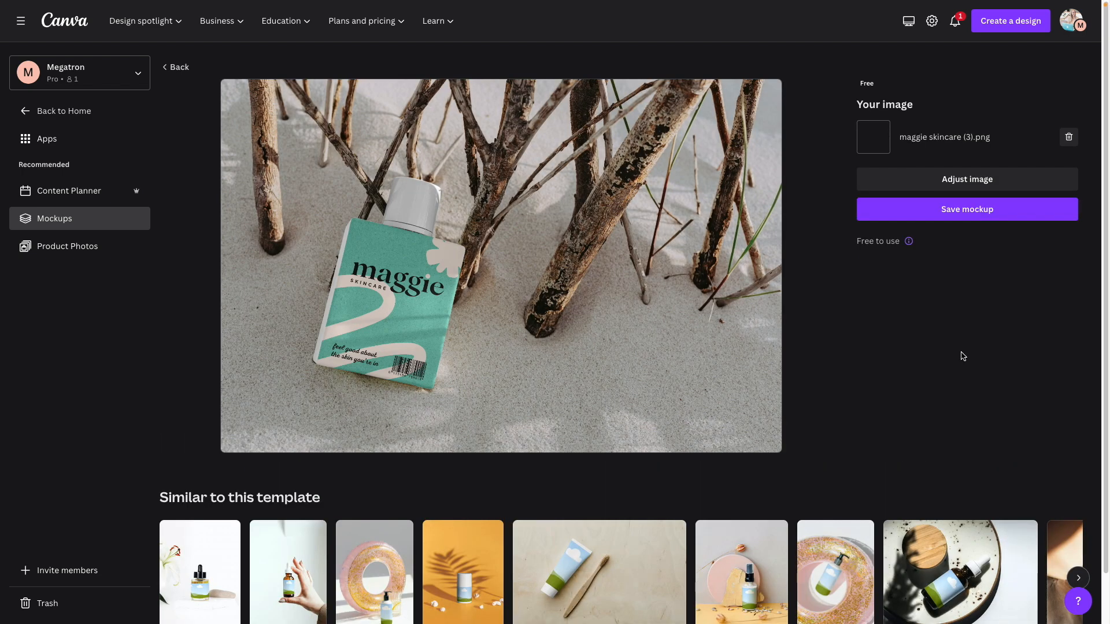
click(966, 212)
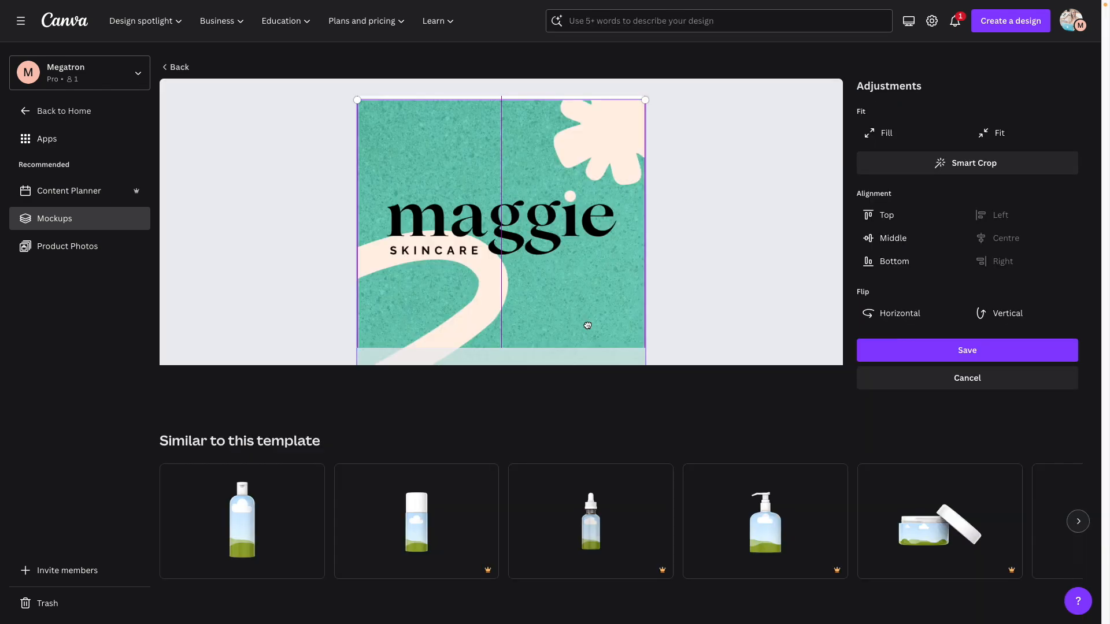
- Align the teal label with the upper edge of the dropper bottle's print area and save the adjustment
drag(587, 326, 587, 318)
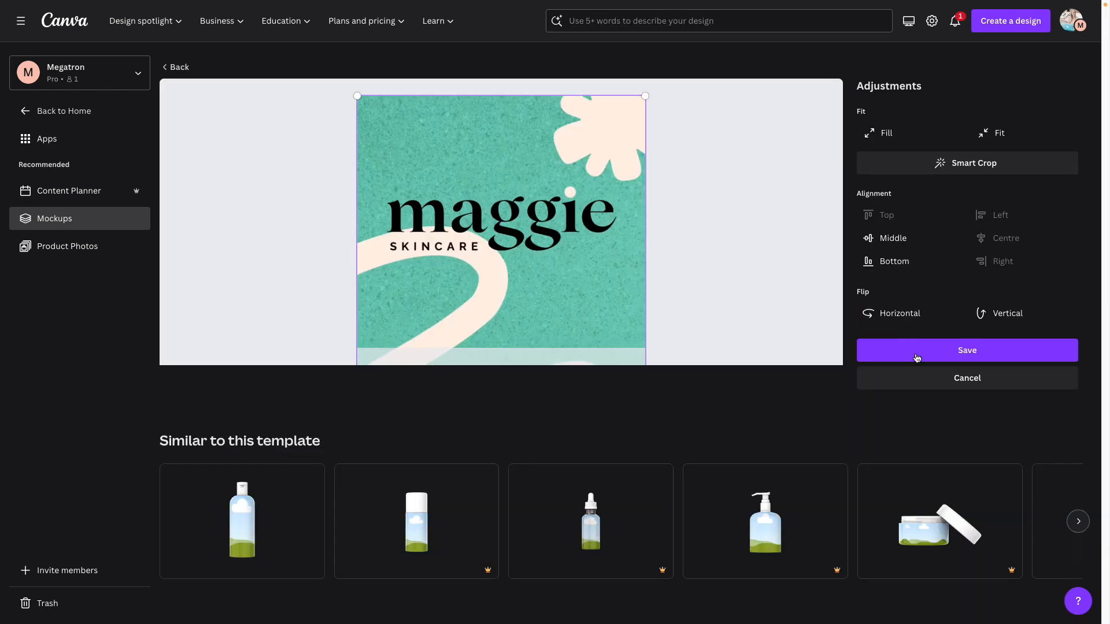
click(937, 355)
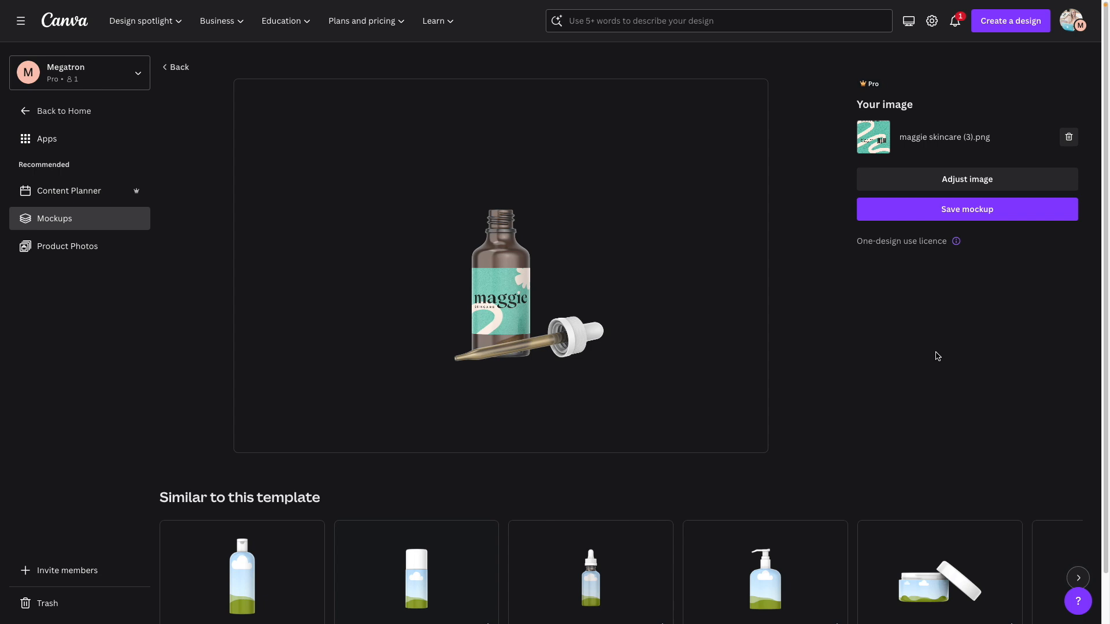
- Save the dropper bottle mockup and use it in a new story design
click(955, 213)
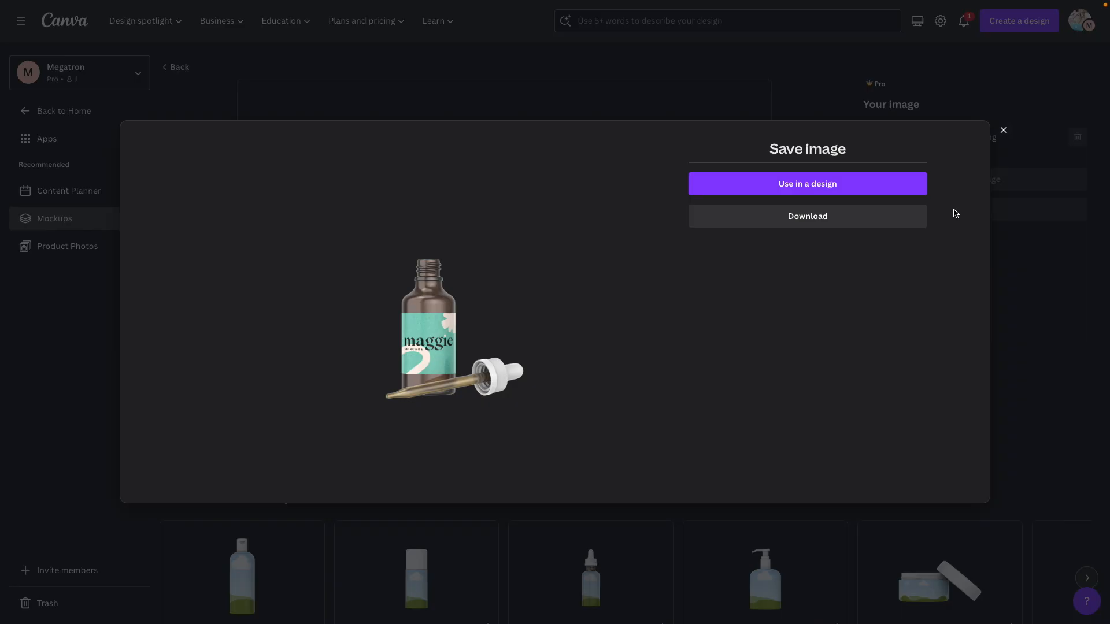
click(830, 180)
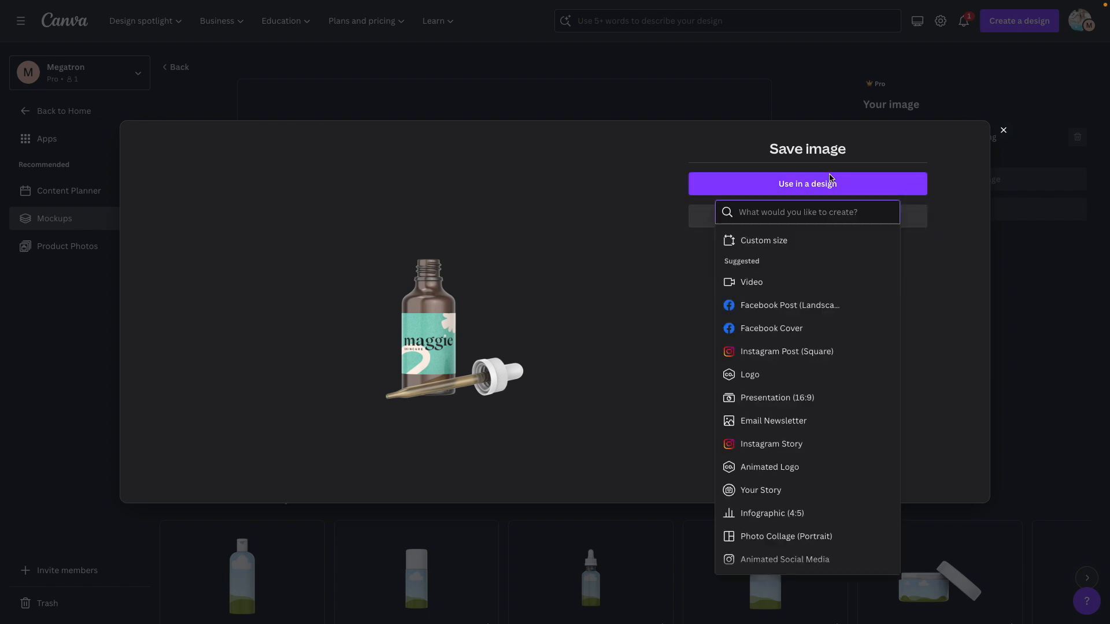
click(976, 262)
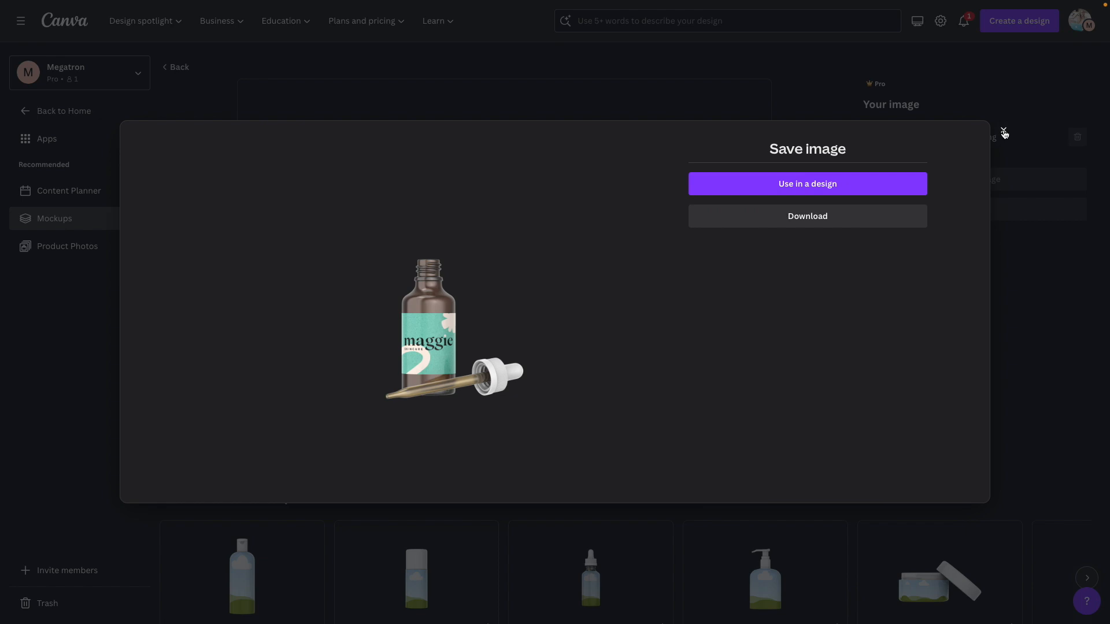
click(778, 185)
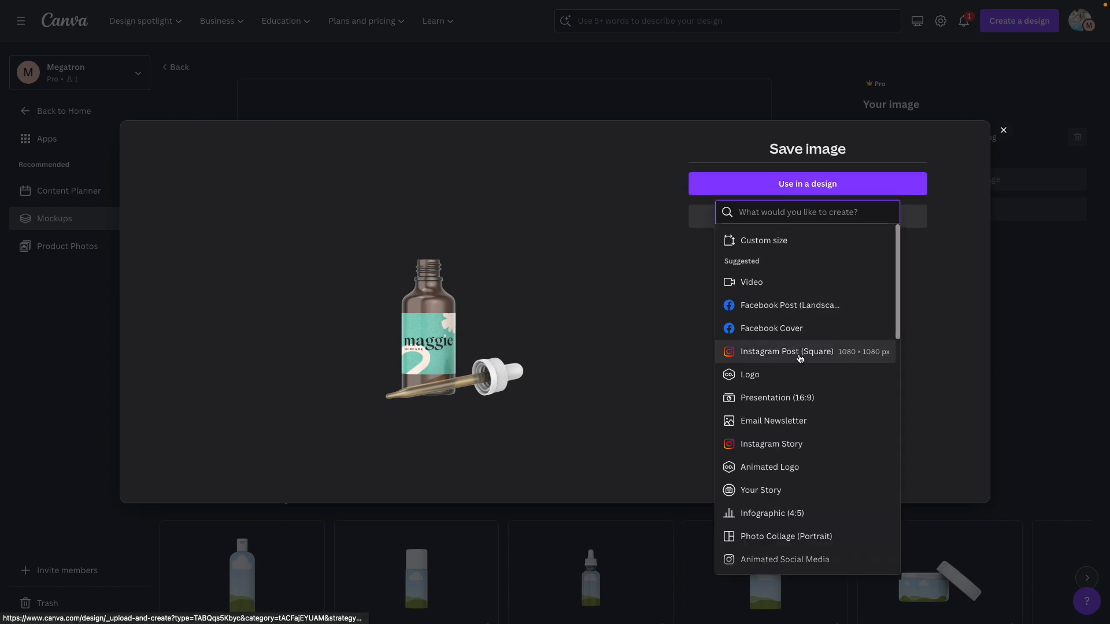
click(809, 452)
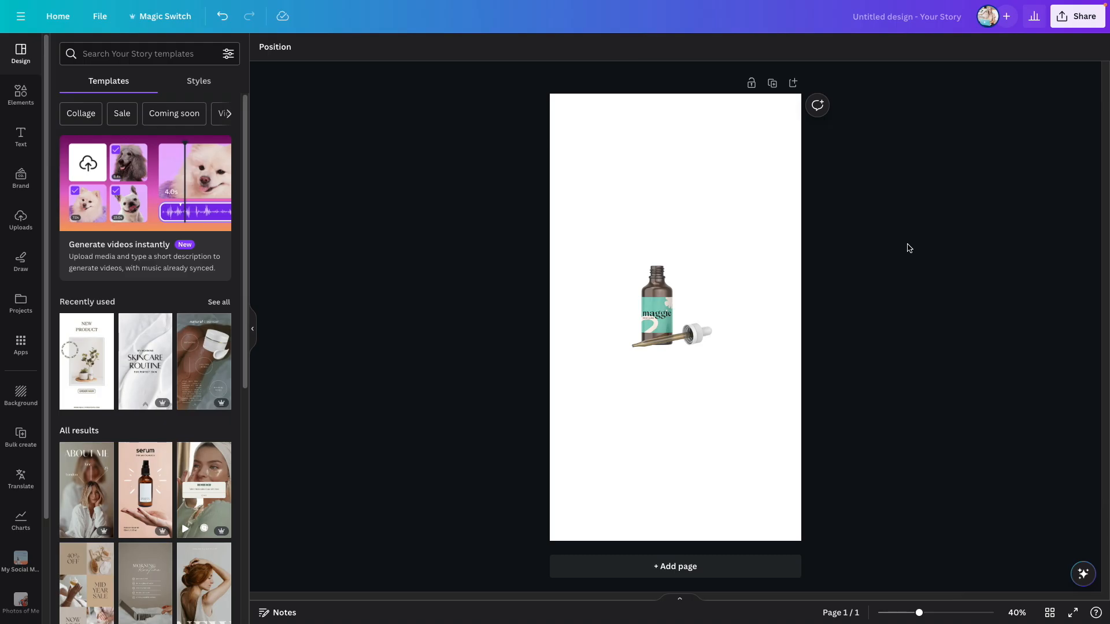
- Add a second page and apply the White Minimalist New Product template found by searching the templates for "sale"
click(719, 325)
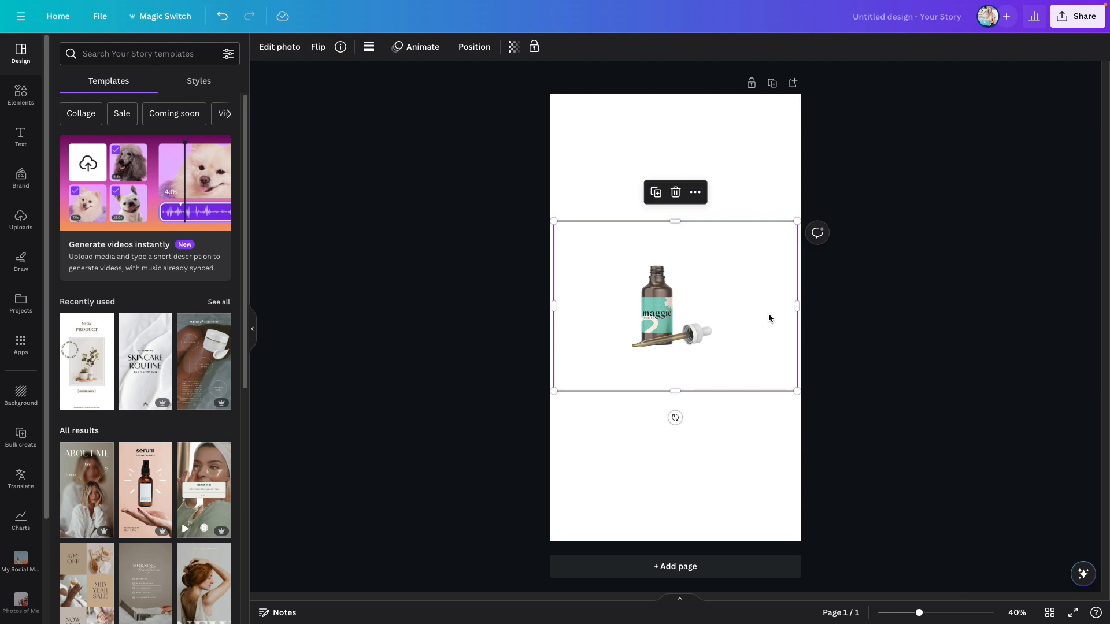
click(892, 115)
click(793, 83)
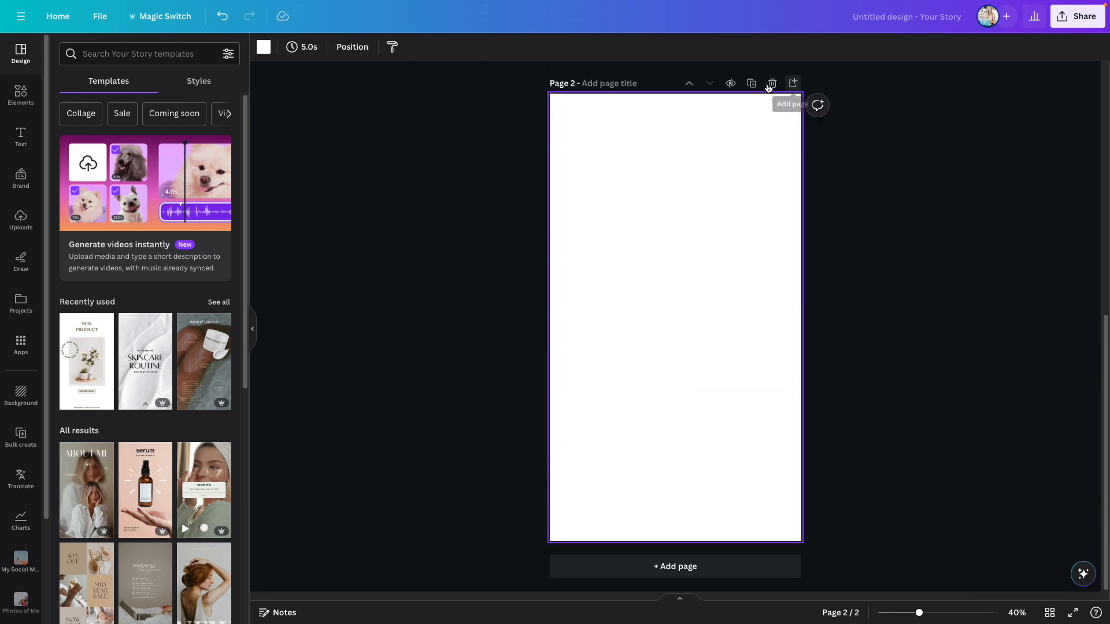
click(130, 56)
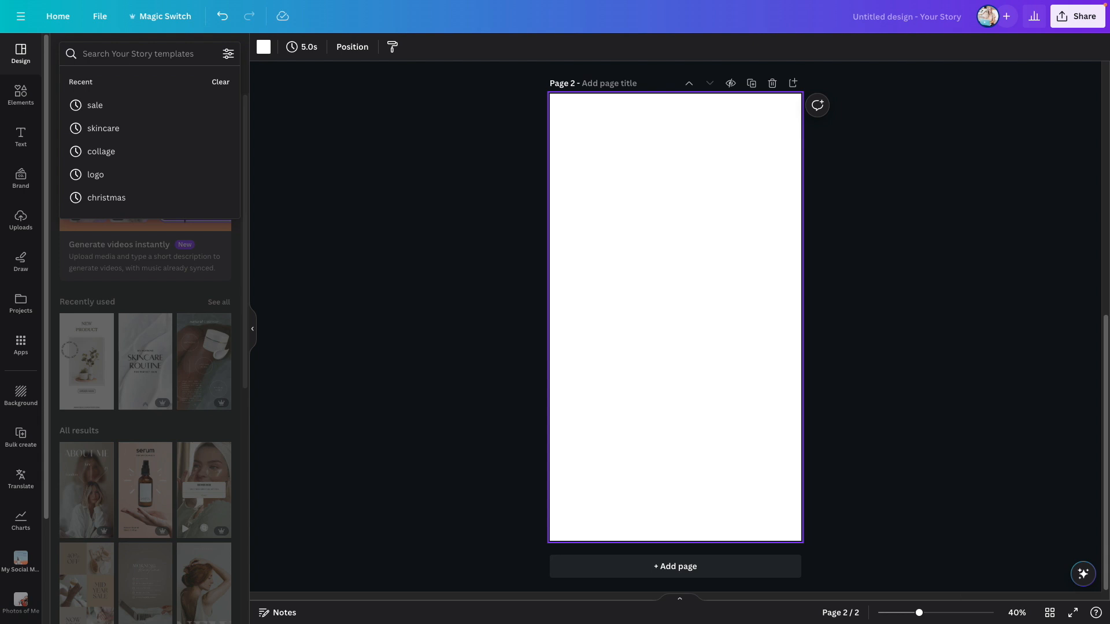
text(sale)
key(Return)
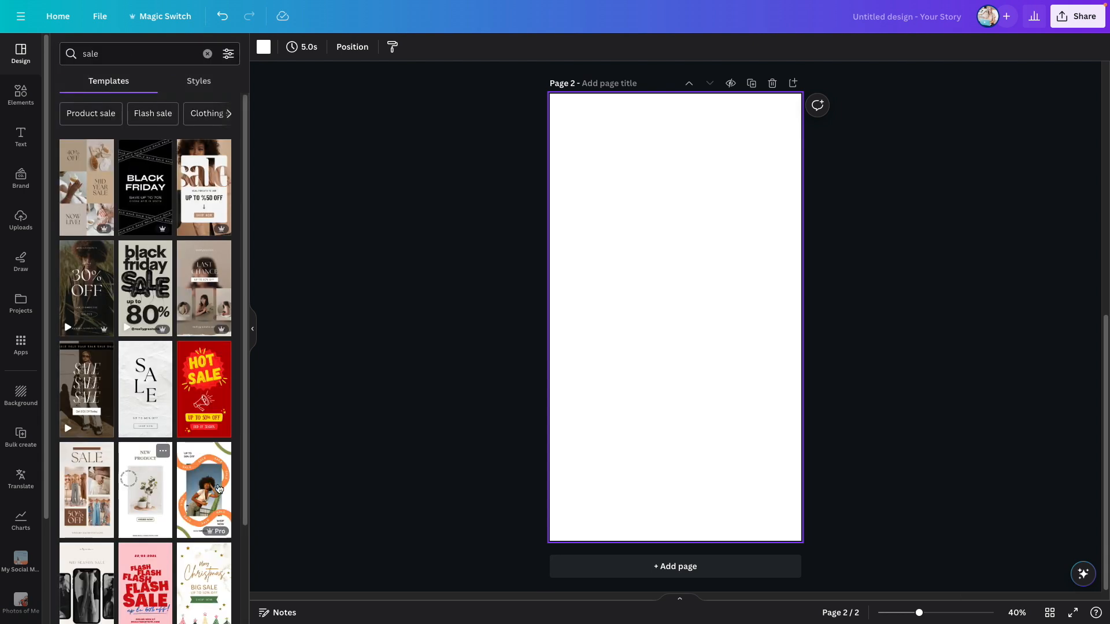
click(135, 502)
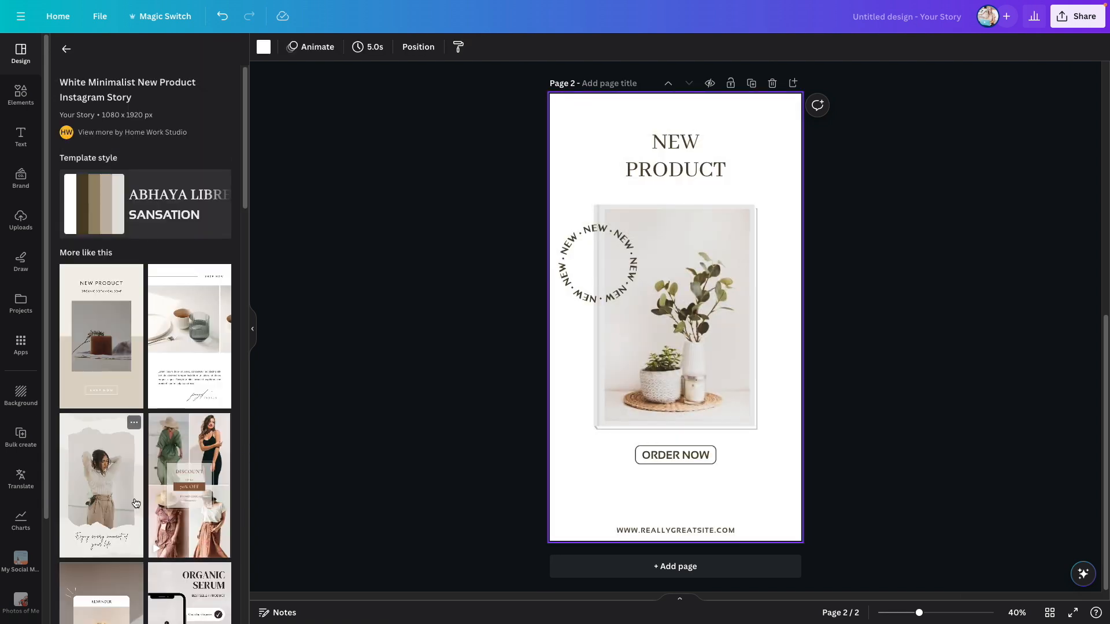
- Search the photo elements for "oil"
click(26, 99)
click(109, 49)
text(oil)
key(Return)
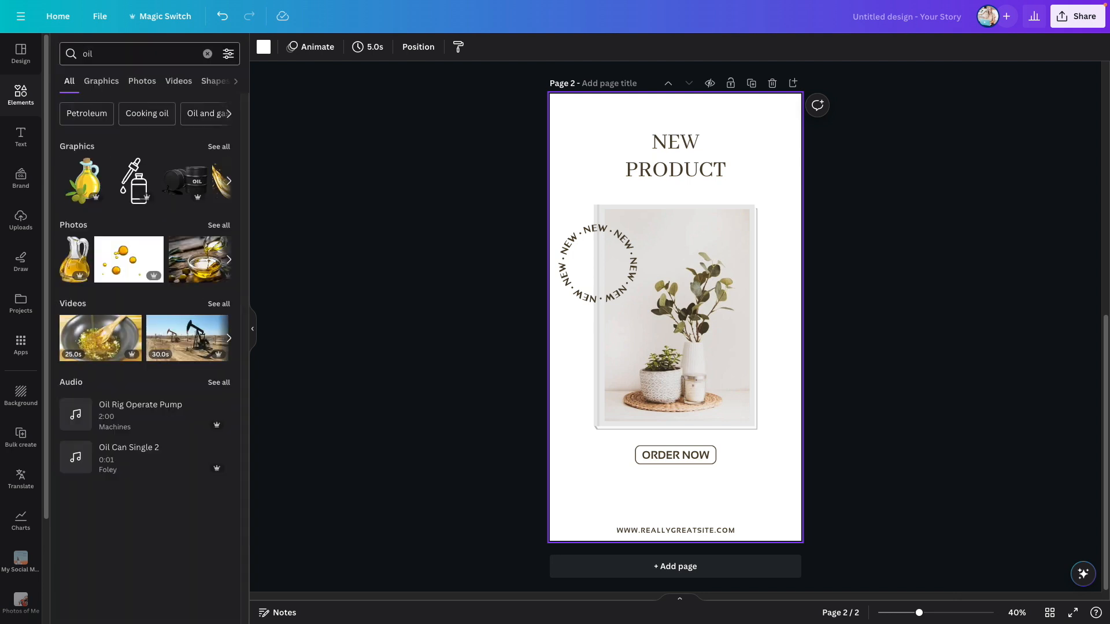
click(139, 85)
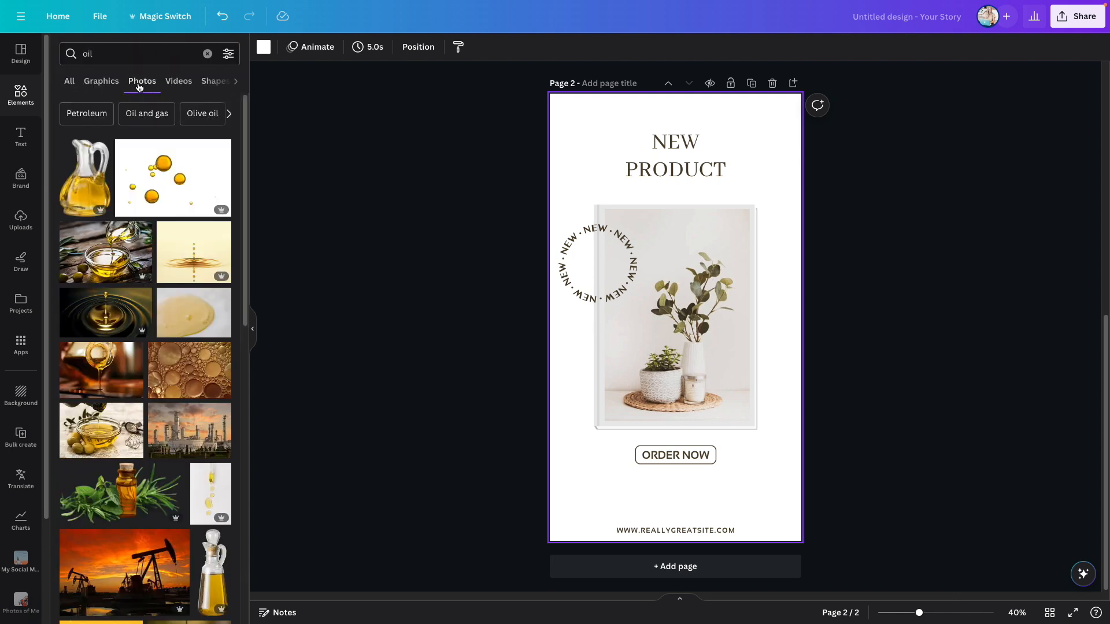
- Delete the plant photo and its grey frame from page 2
click(741, 327)
key(Delete)
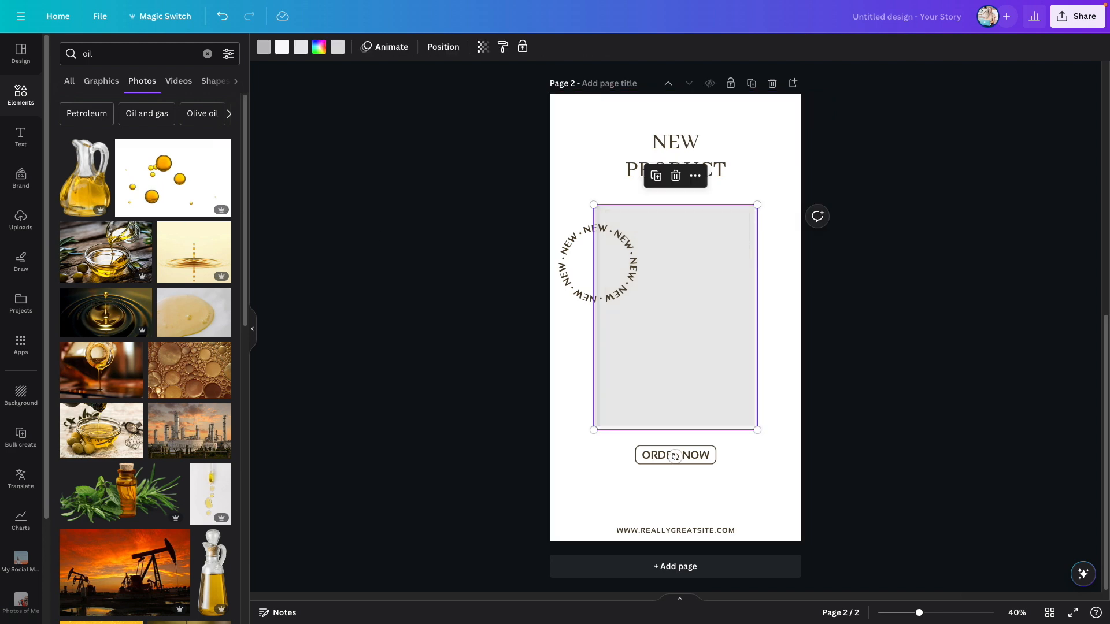
key(Delete)
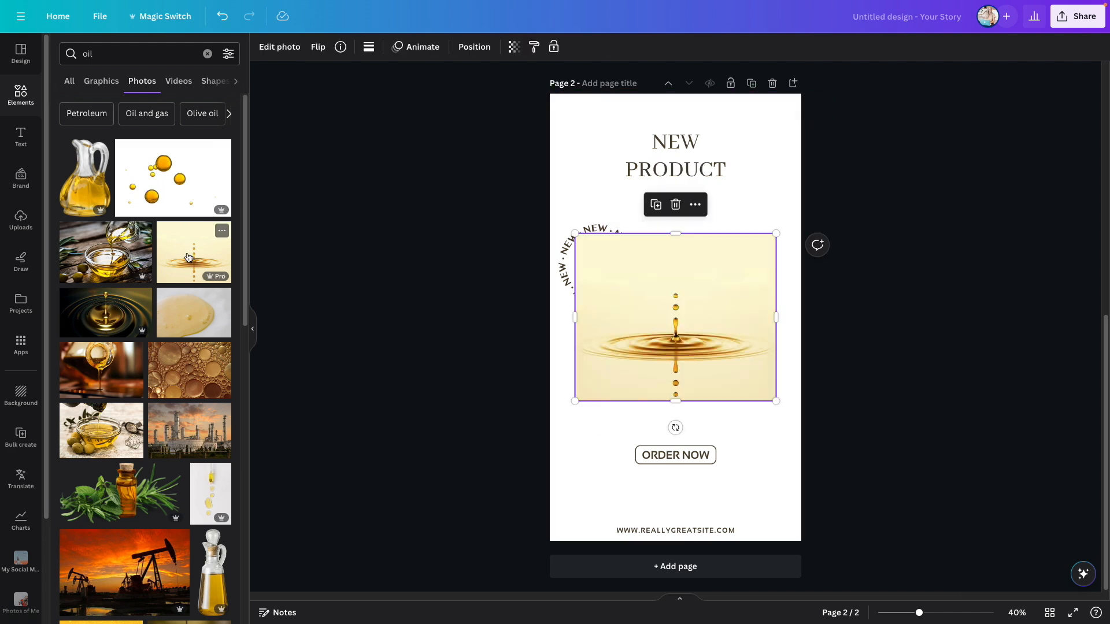
- Add the recommended blue water-drop photo to page 2 and delete the golden oil-drop photo
click(188, 257)
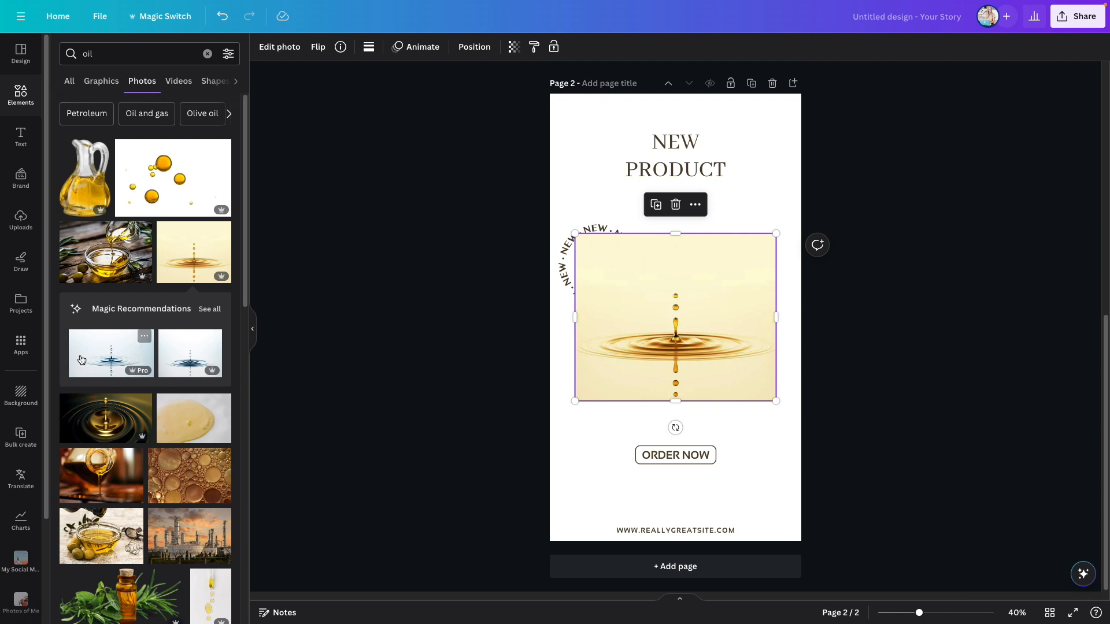
click(110, 358)
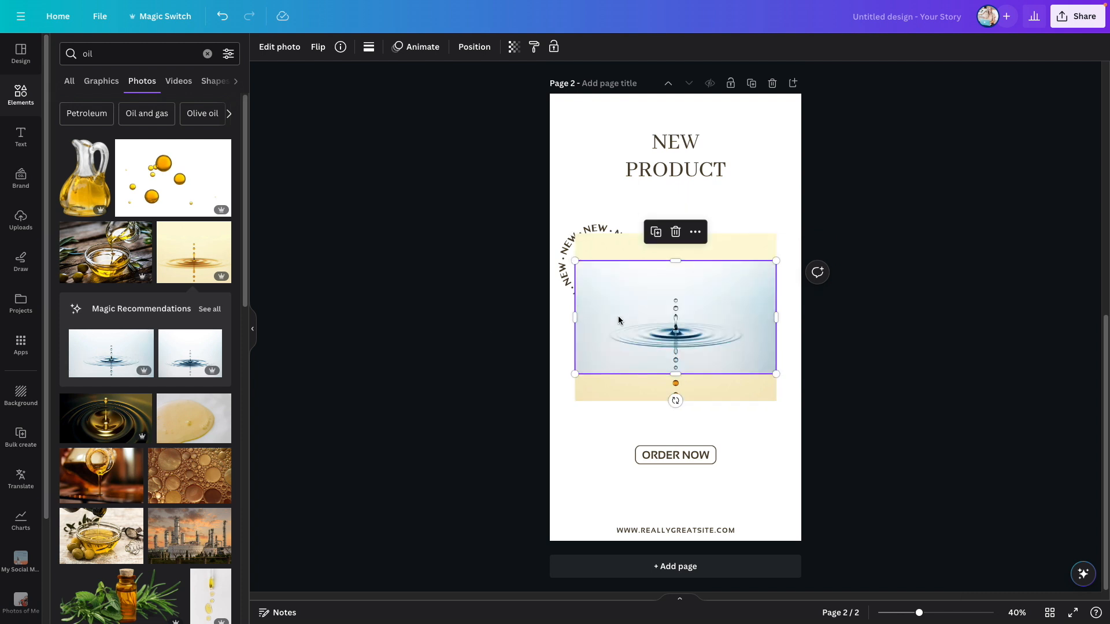
drag(615, 324, 616, 380)
click(697, 289)
click(632, 265)
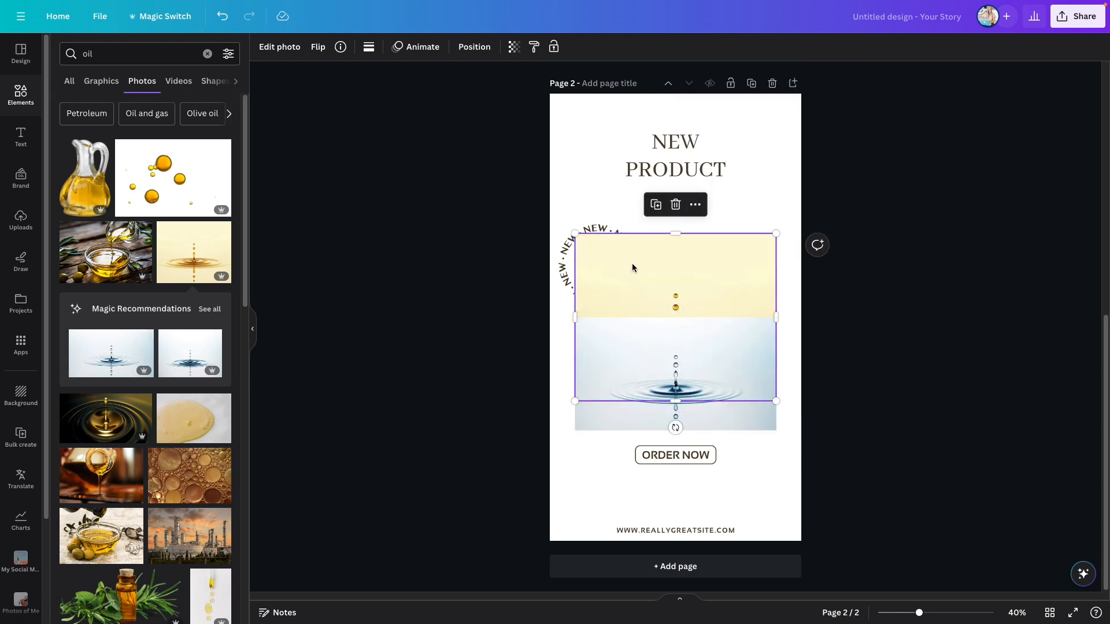
key(Delete)
- Set the blue water-drop photo as page 2's background
click(640, 332)
right_click(640, 332)
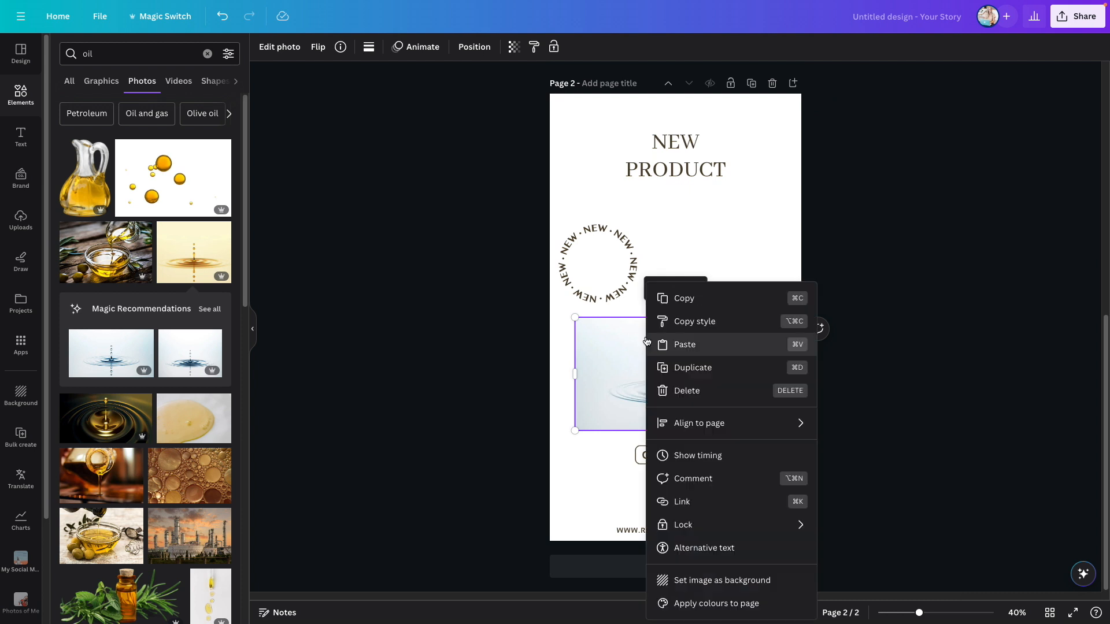
click(726, 580)
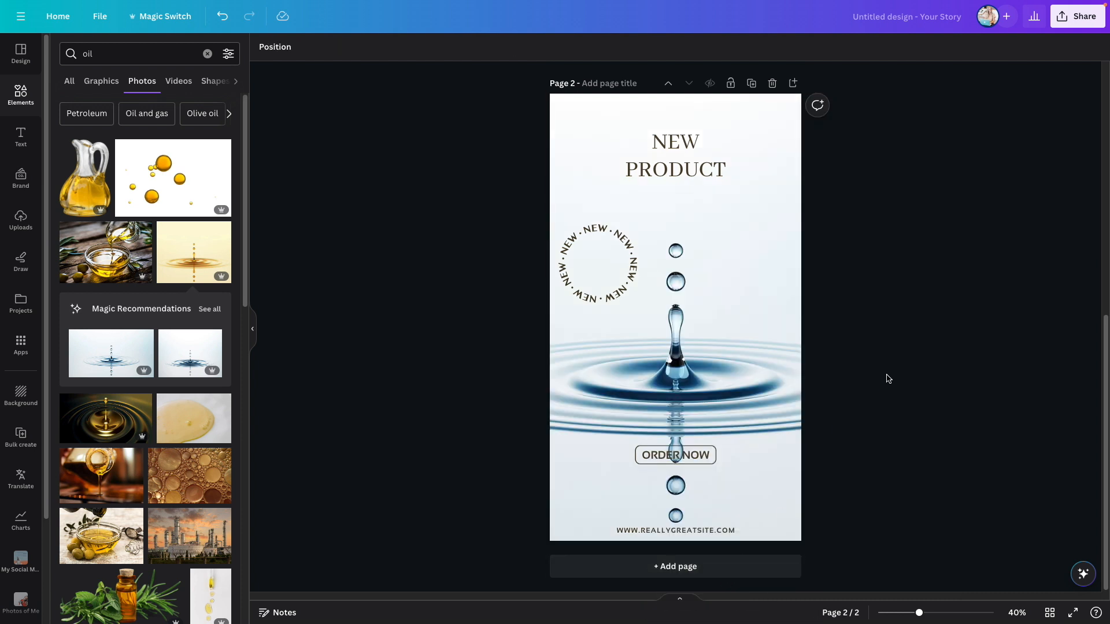
- Delete the ORDER NOW button and the website address text from page 2
click(678, 456)
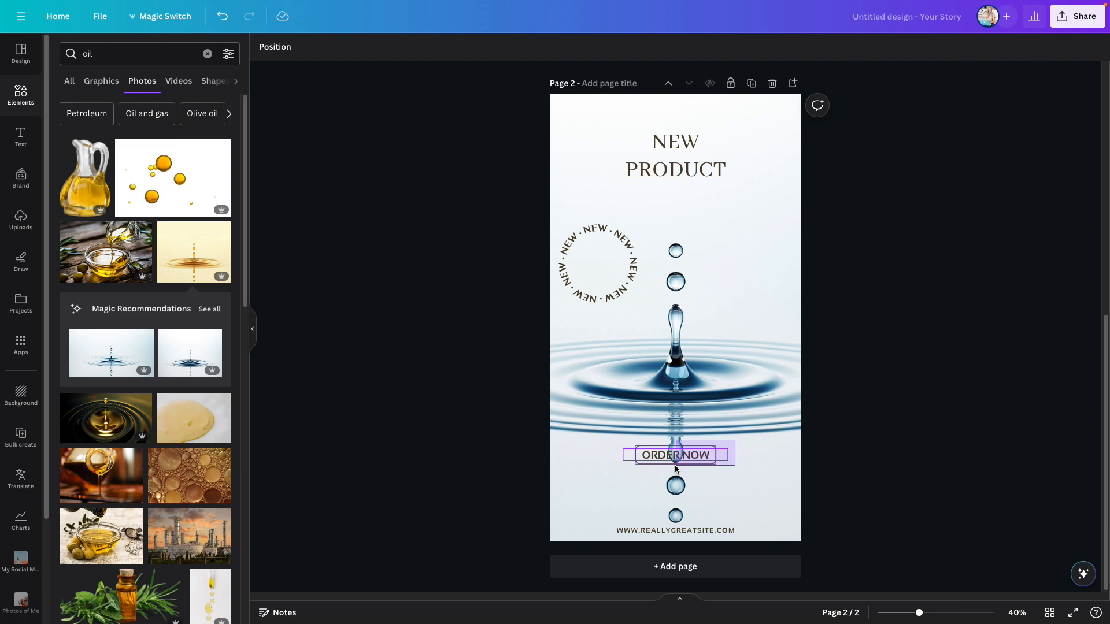
key(Delete)
click(682, 530)
key(Delete)
- Copy the dropper bottle mockup from page 1 onto page 2
scroll(682, 530, up, 6)
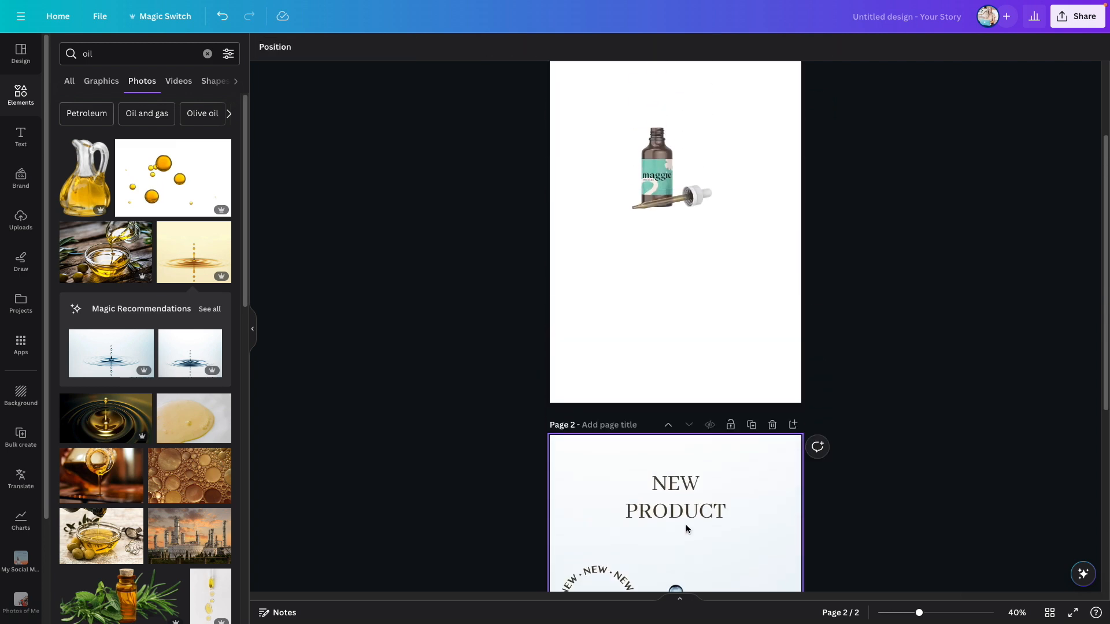
click(684, 198)
scroll(685, 197, down, 6)
key(super+v)
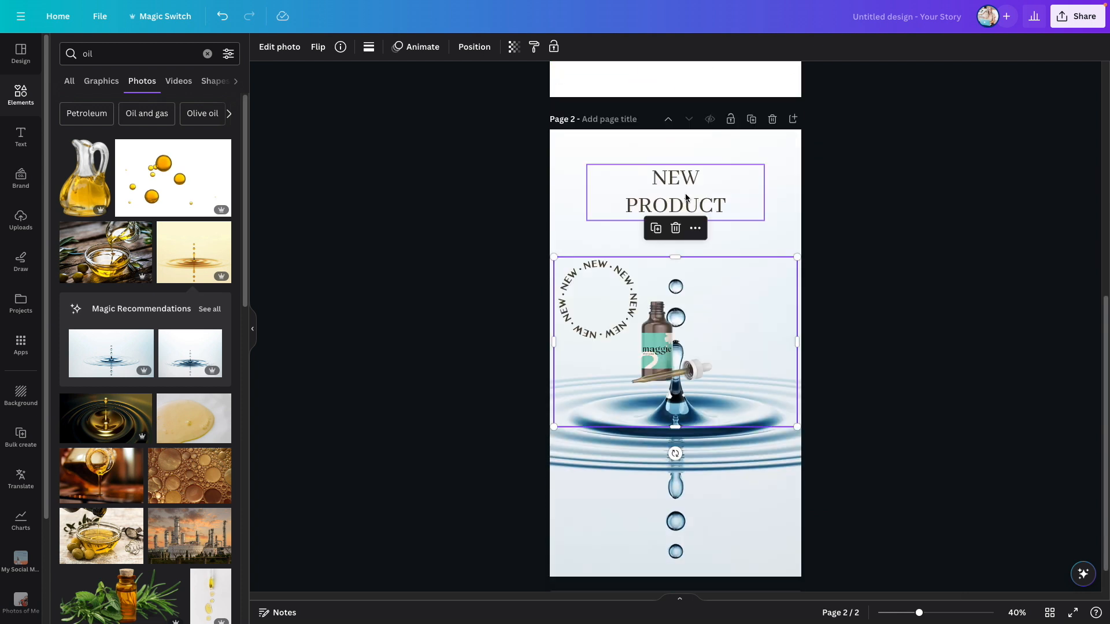
- Enlarge the dropper bottle mockup on page 2 and position it standing on the water ripples below the NEW PRODUCT title
drag(798, 427, 1102, 618)
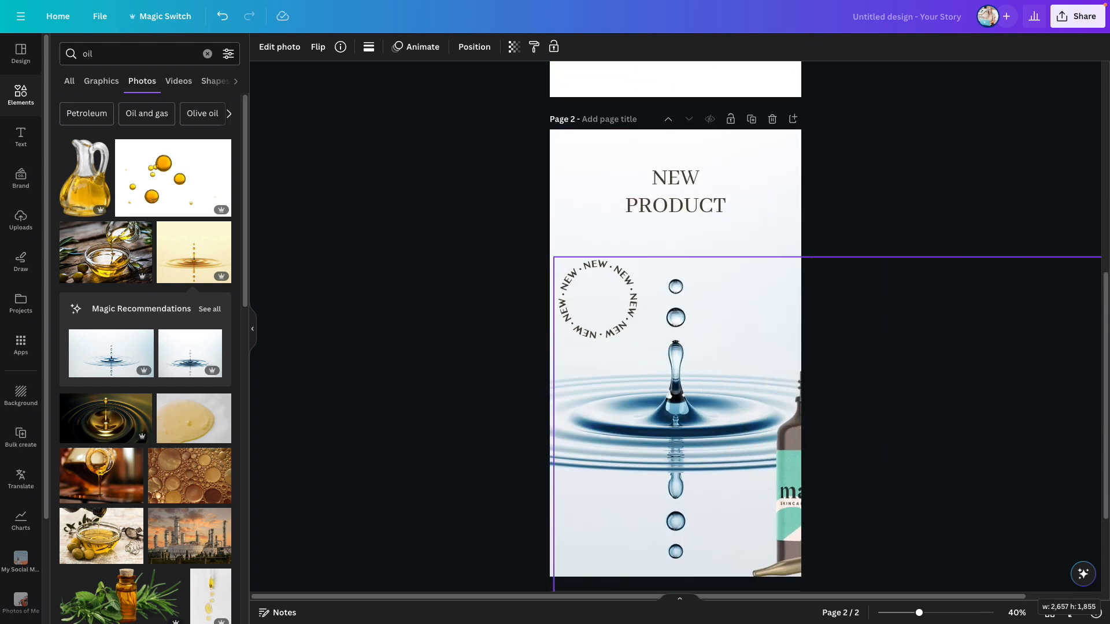
drag(964, 518, 842, 388)
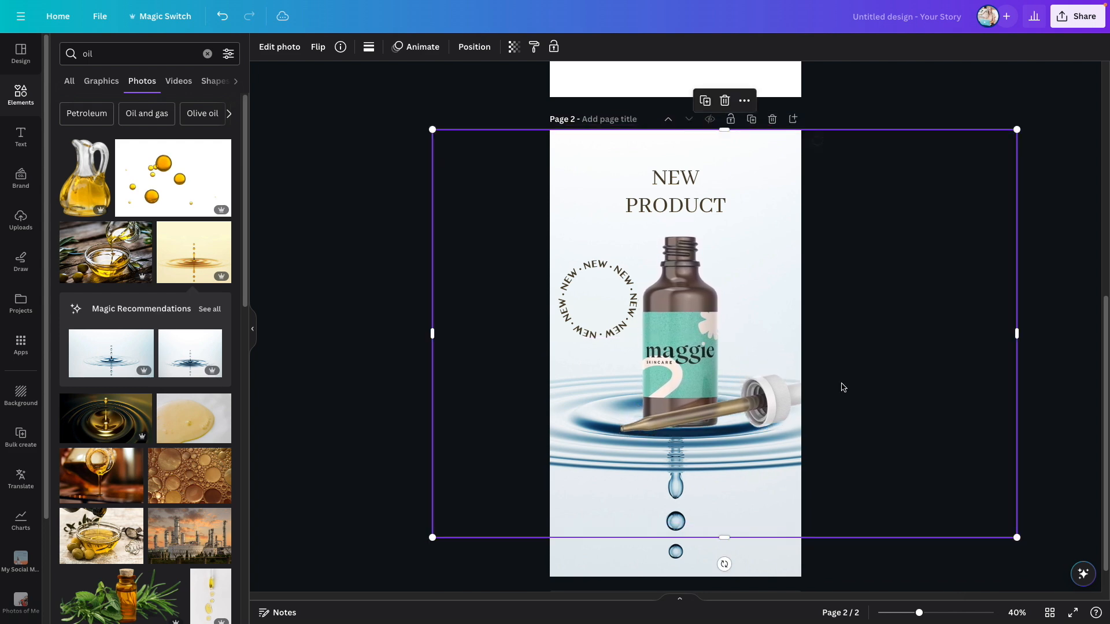
scroll(843, 387, down, 1)
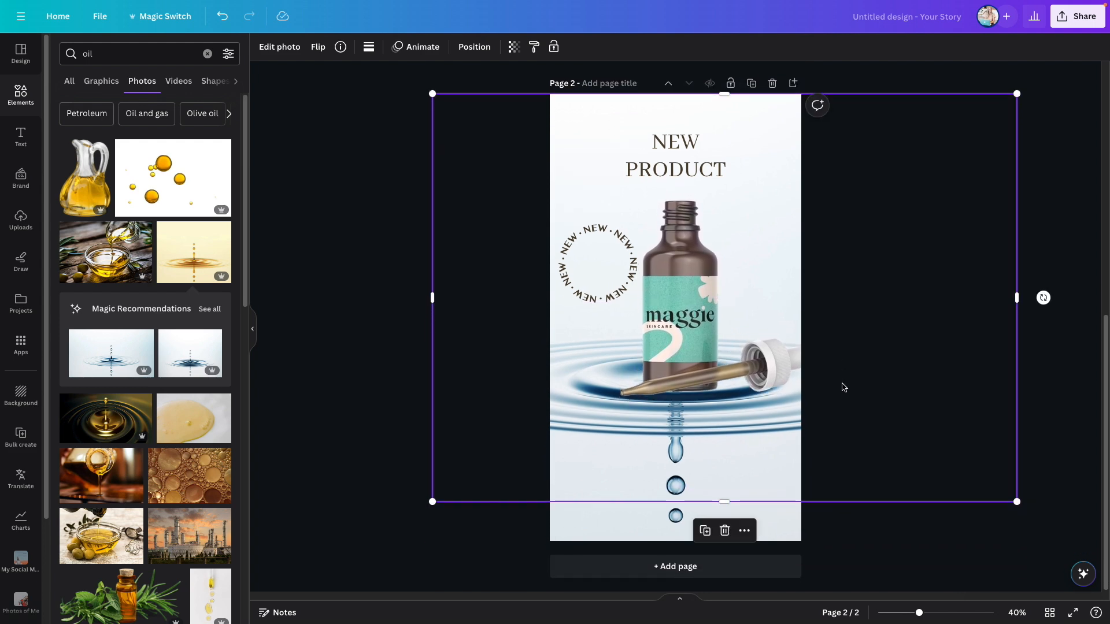
click(1068, 252)
drag(667, 312, 664, 318)
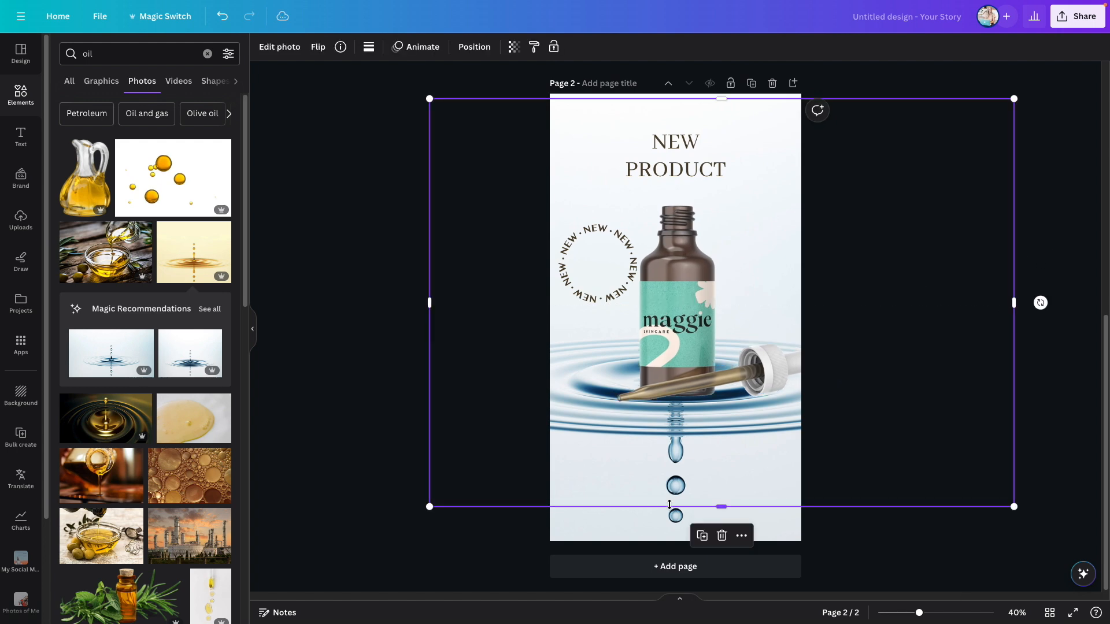
- Shift the water-drop background photo slightly left and align the bottle mockup's upper edge with the page
click(590, 531)
double_click(723, 267)
drag(717, 269, 713, 292)
click(861, 306)
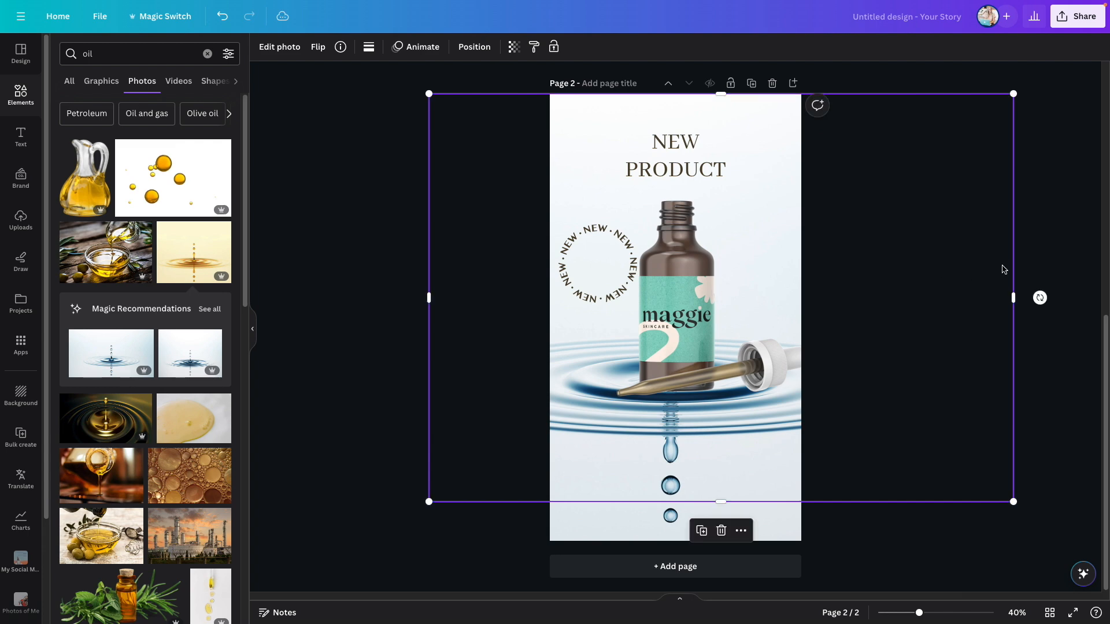
- Search the video elements for "water"
click(984, 272)
click(109, 53)
text(water)
key(Return)
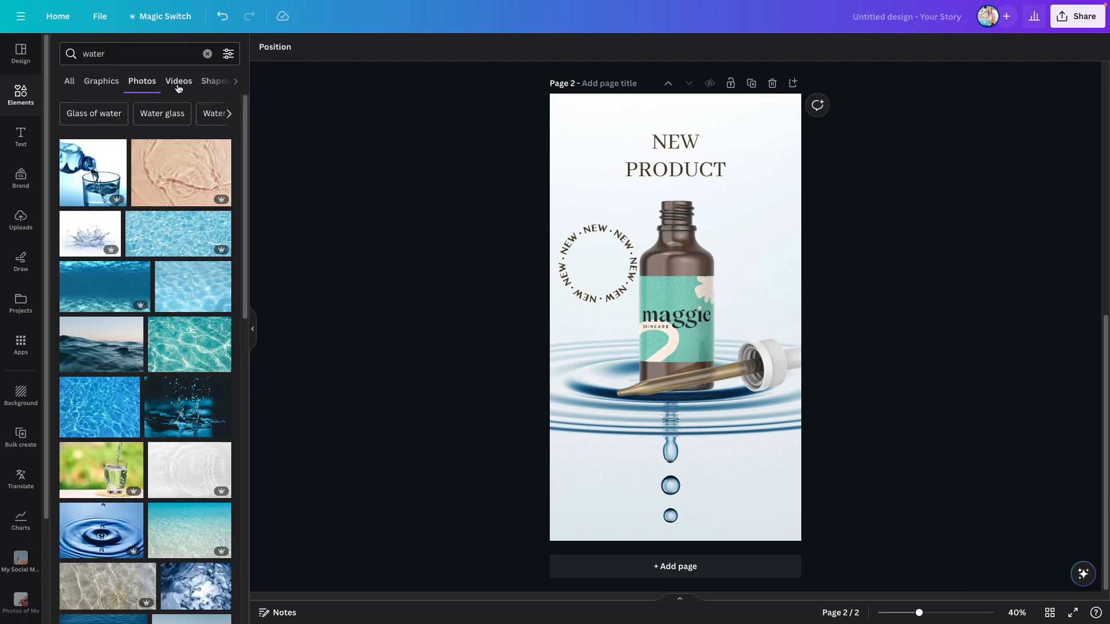
click(178, 83)
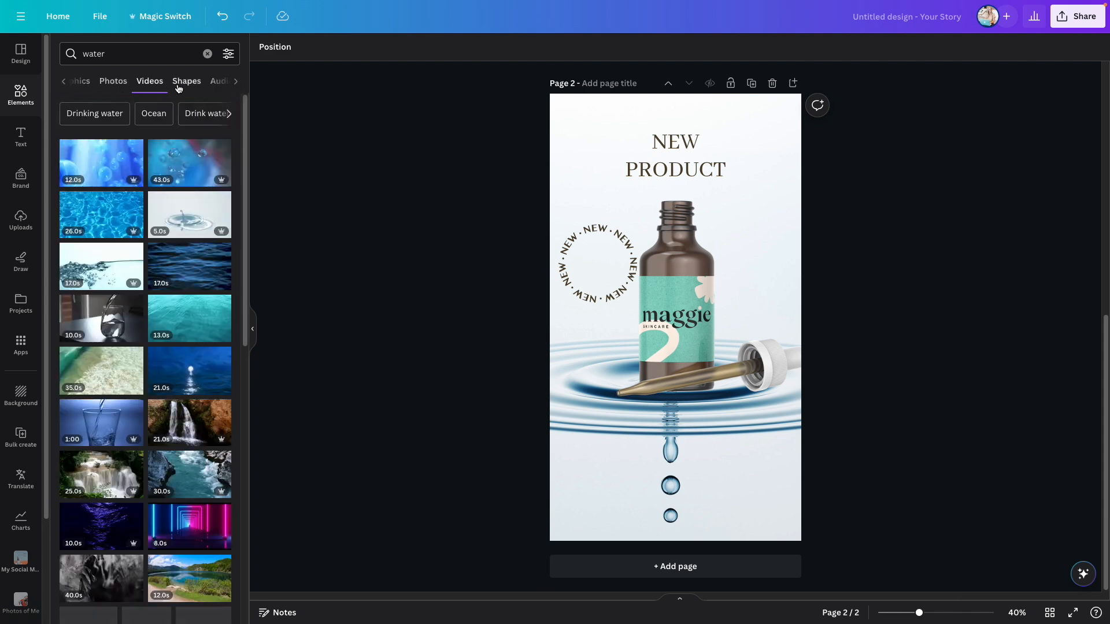
- Browse the videos for "water beach" and return the search to "water"
click(118, 55)
text(beach)
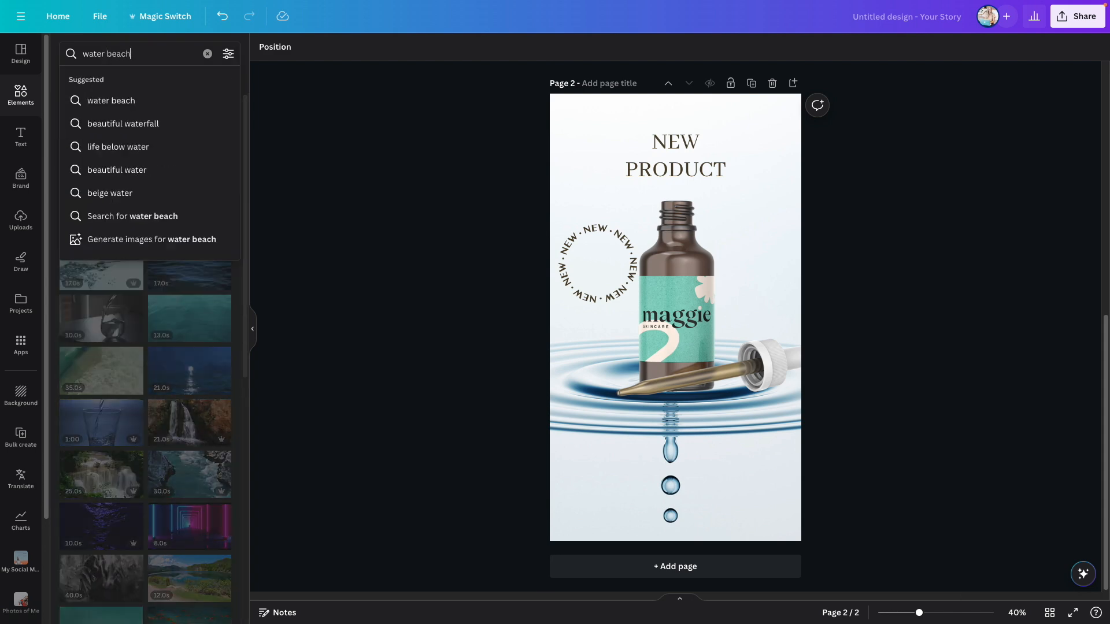
key(Return)
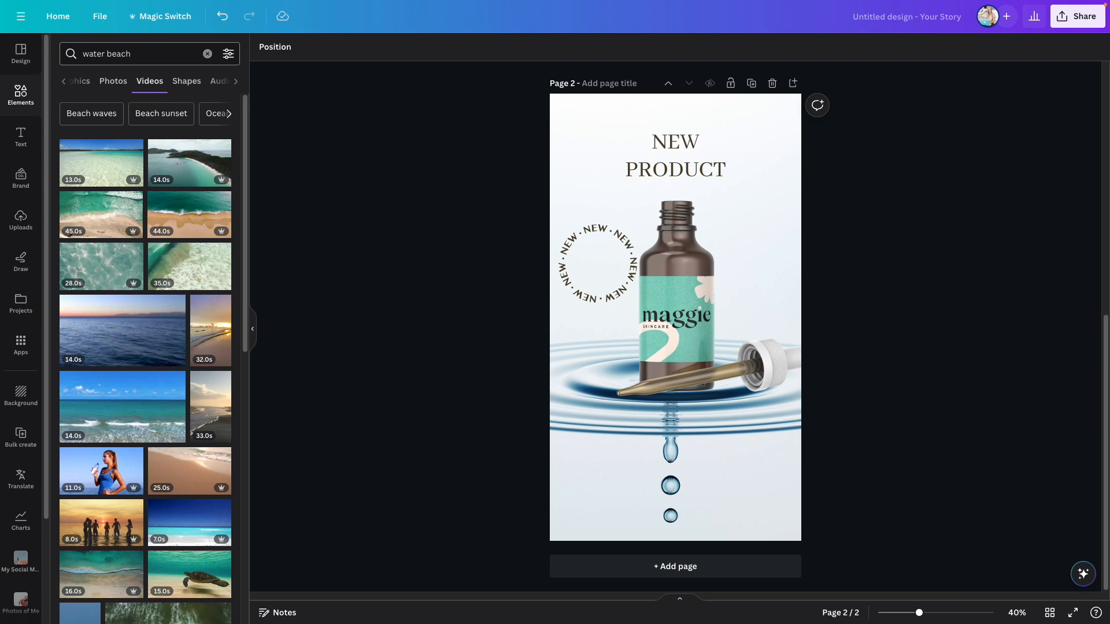
scroll(169, 122, down, 4)
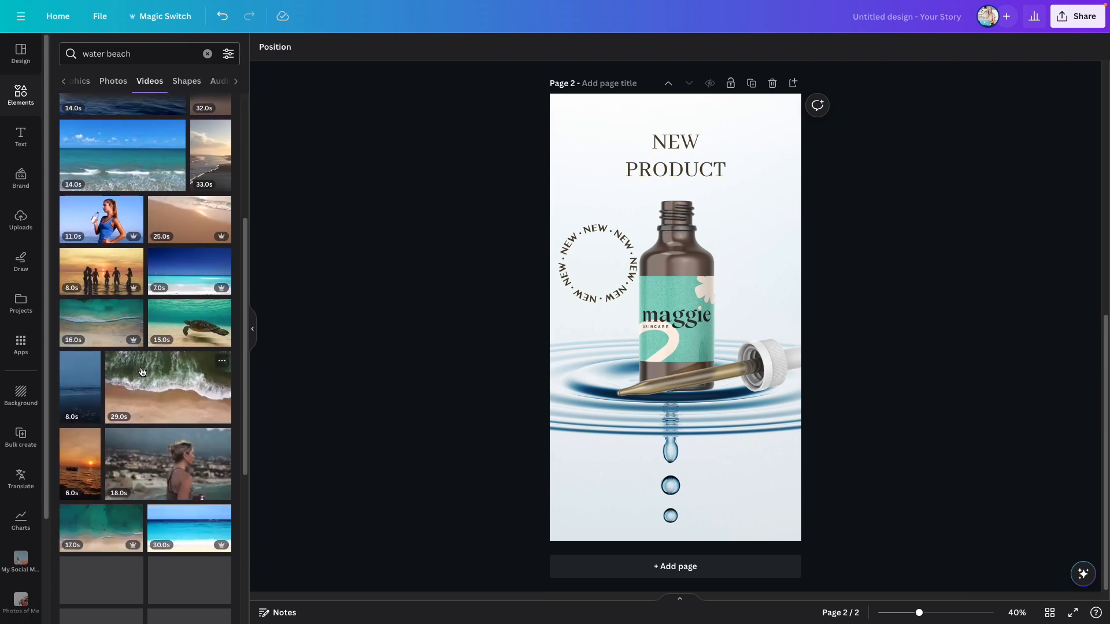
scroll(169, 121, up, 4)
drag(144, 53, 117, 55)
key(BackSpace)
key(Return)
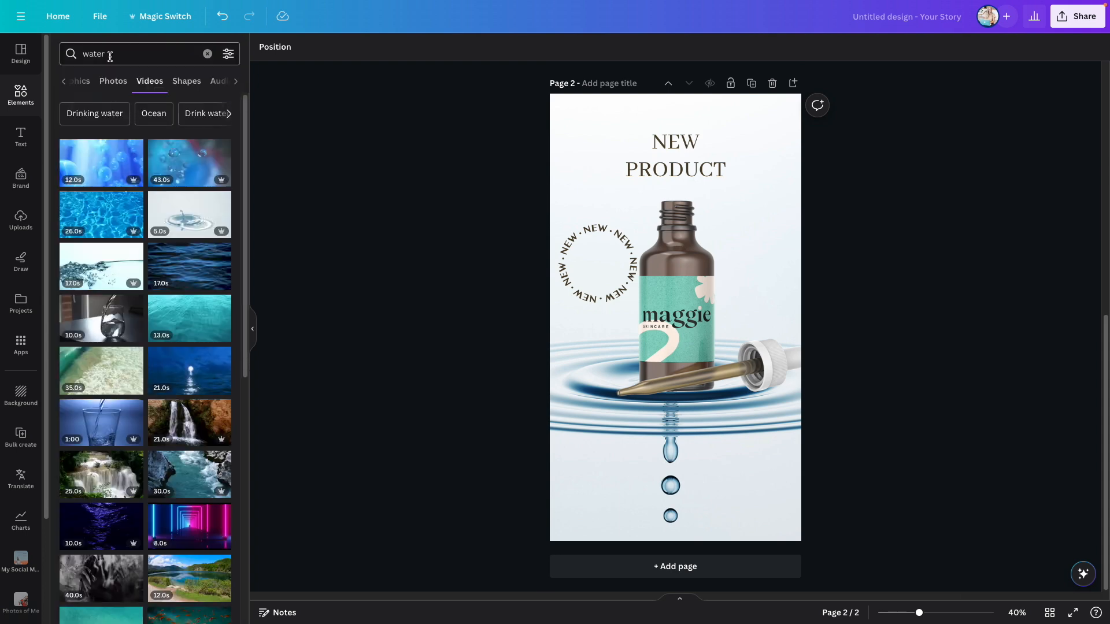
- Add the blue pool-water video to page 2 and enlarge and position it to cover the whole page
click(111, 218)
mouse_move(675, 401)
mouse_down()
mouse_move(592, 326)
mouse_move(636, 387)
mouse_move(676, 392)
mouse_move(675, 400)
mouse_up()
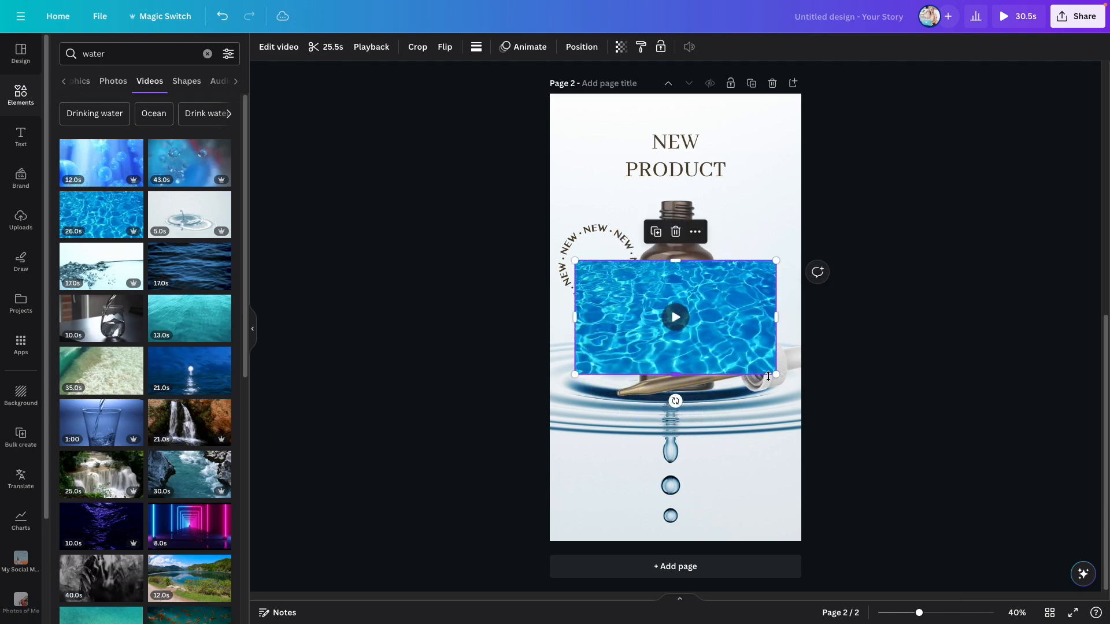
drag(776, 374, 1098, 613)
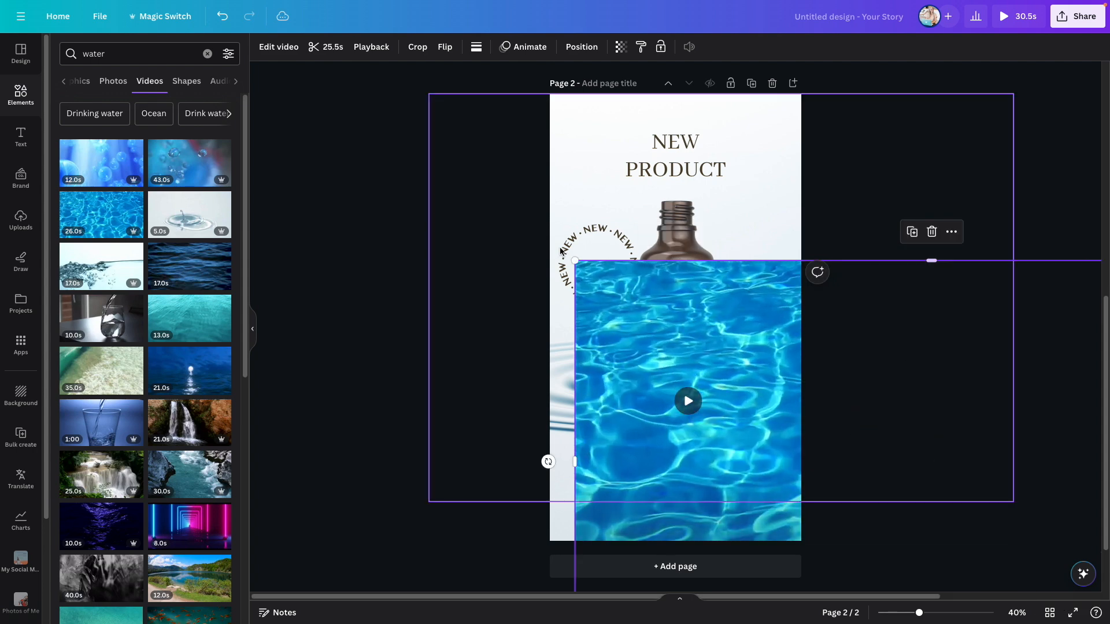
drag(574, 260, 357, 116)
drag(870, 368, 839, 256)
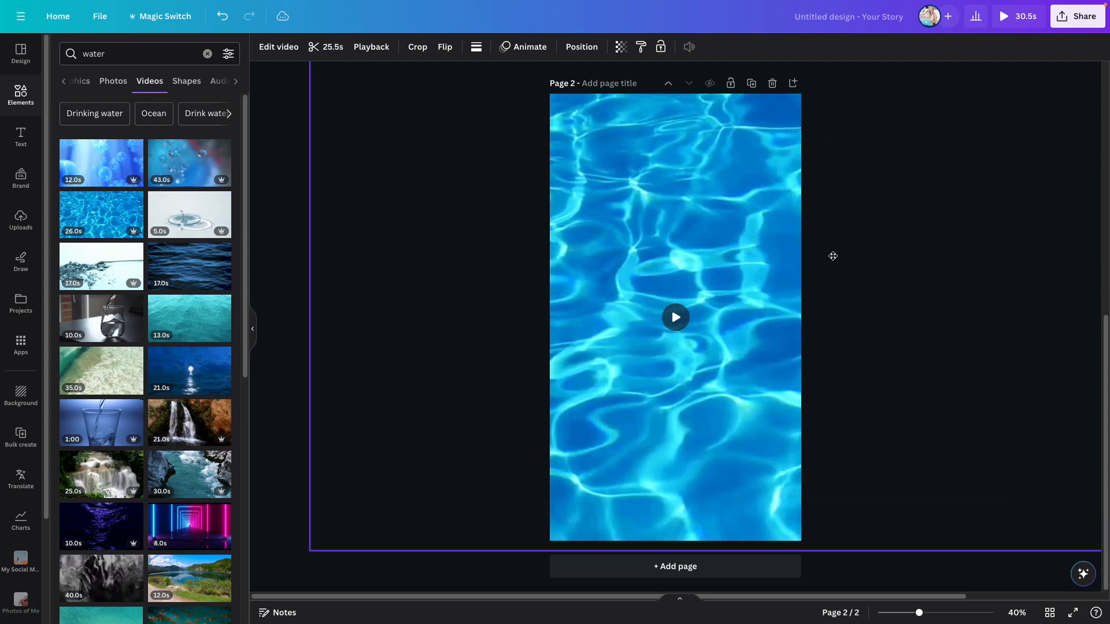
- Move the pool-water video one layer down so it sits directly behind the dropper bottle mockup
click(761, 237)
right_click(761, 237)
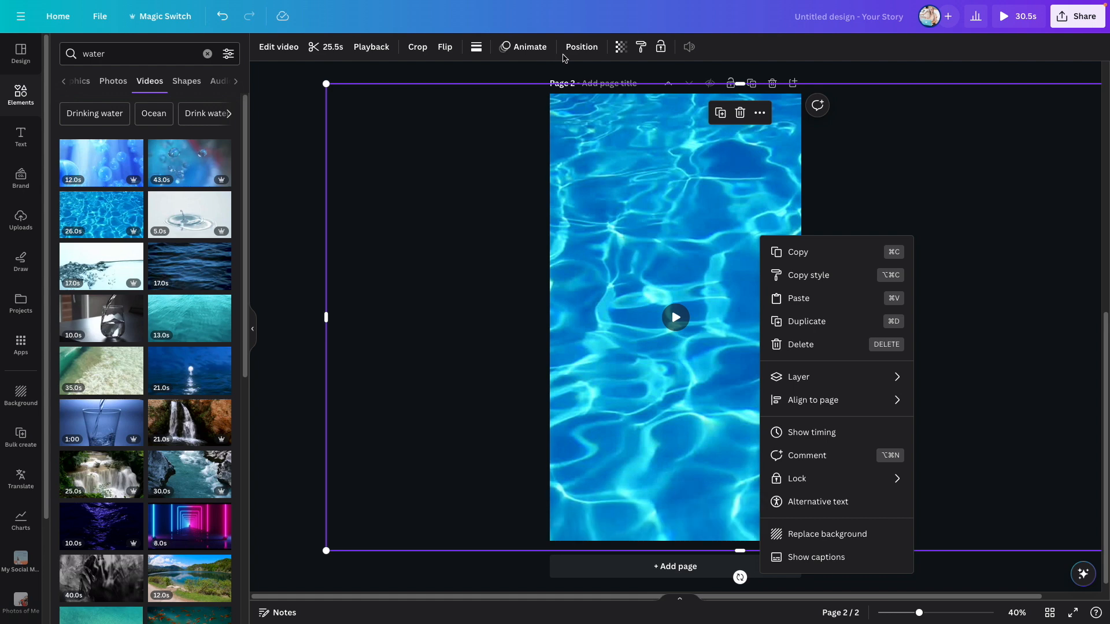
click(577, 49)
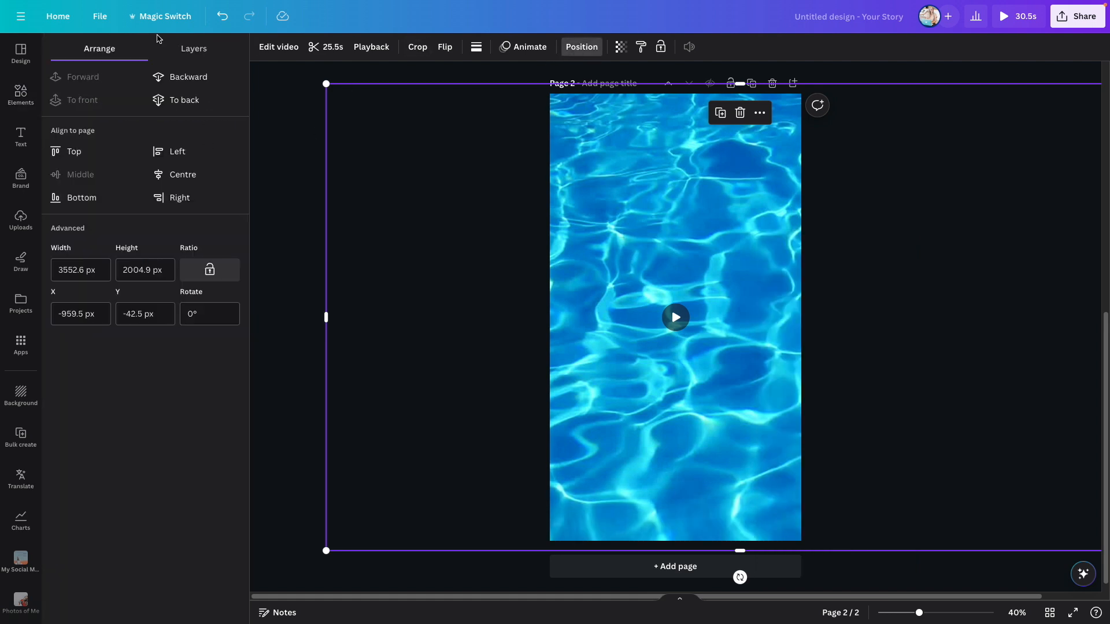
click(207, 59)
drag(163, 125, 163, 168)
- Set the pool-water video's transparency to 25 and trim its length to 10 seconds
click(625, 50)
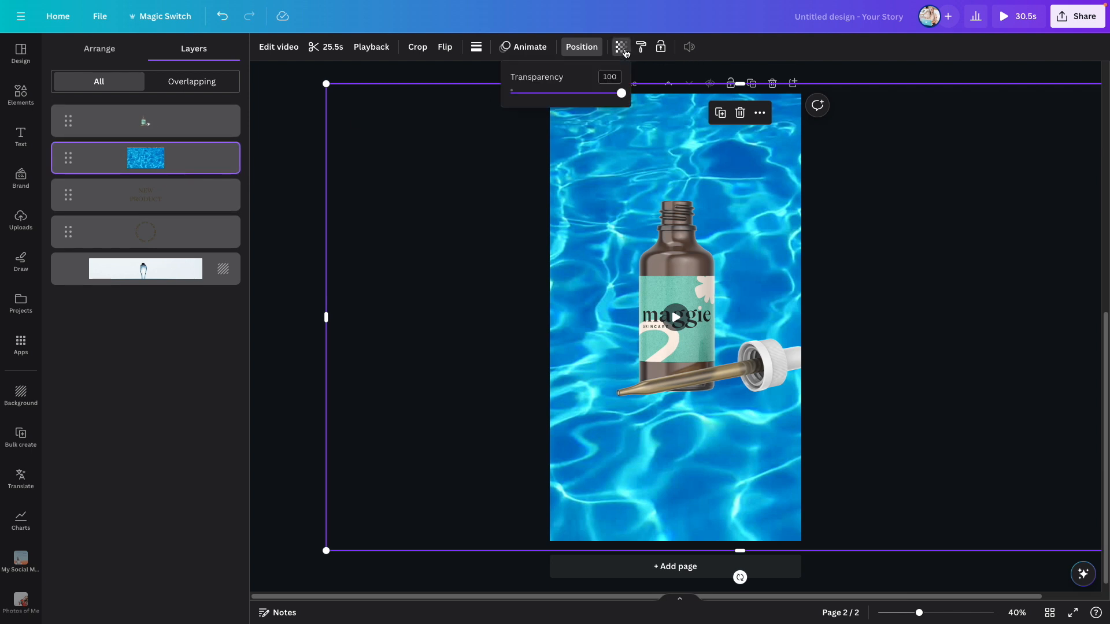
drag(617, 93, 533, 93)
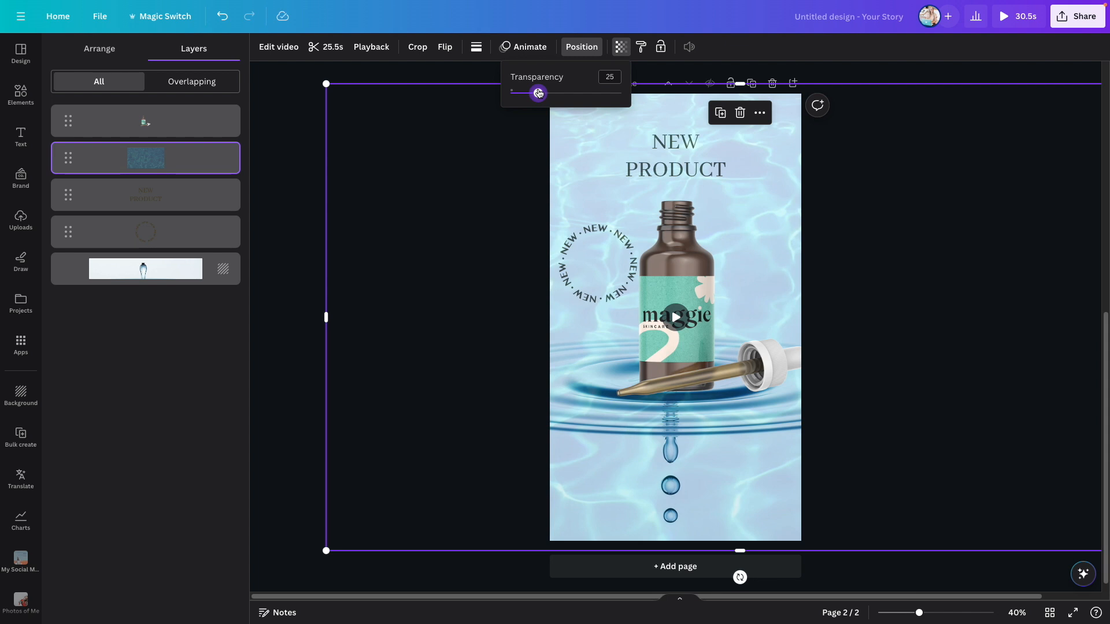
click(326, 46)
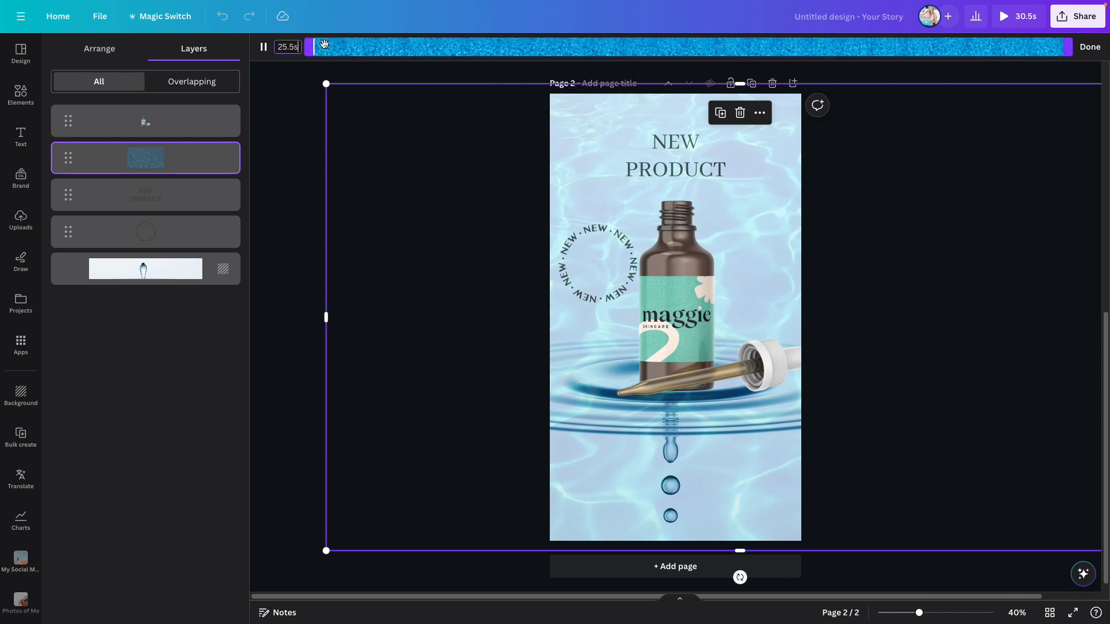
text(10)
key(Return)
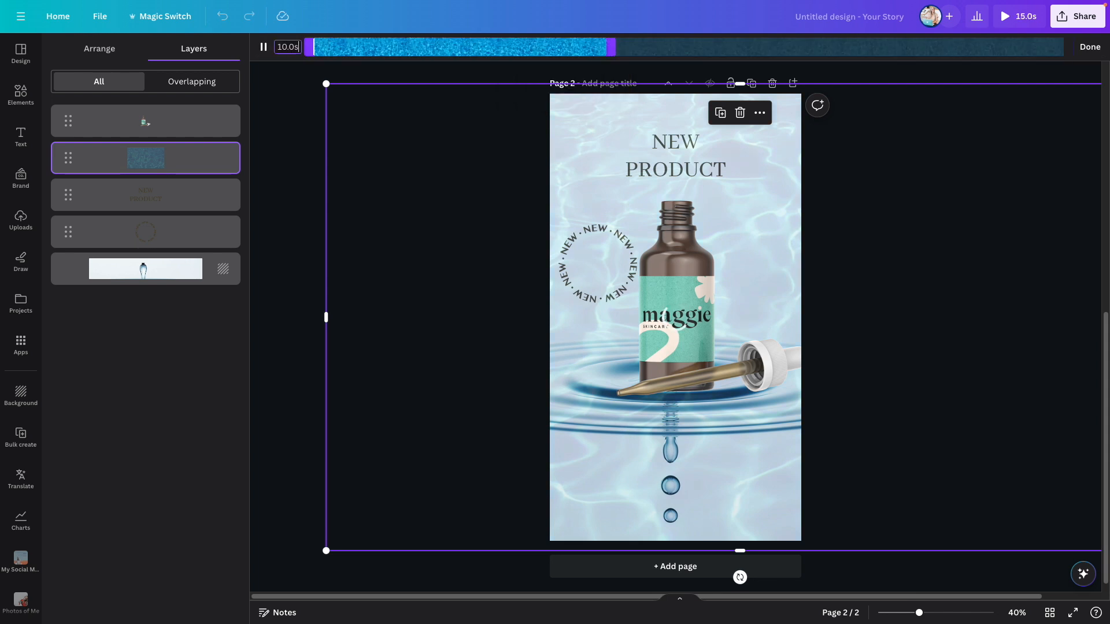
- Show the page timeline and play back page 2 to preview the water overlay behind the bottle
click(682, 598)
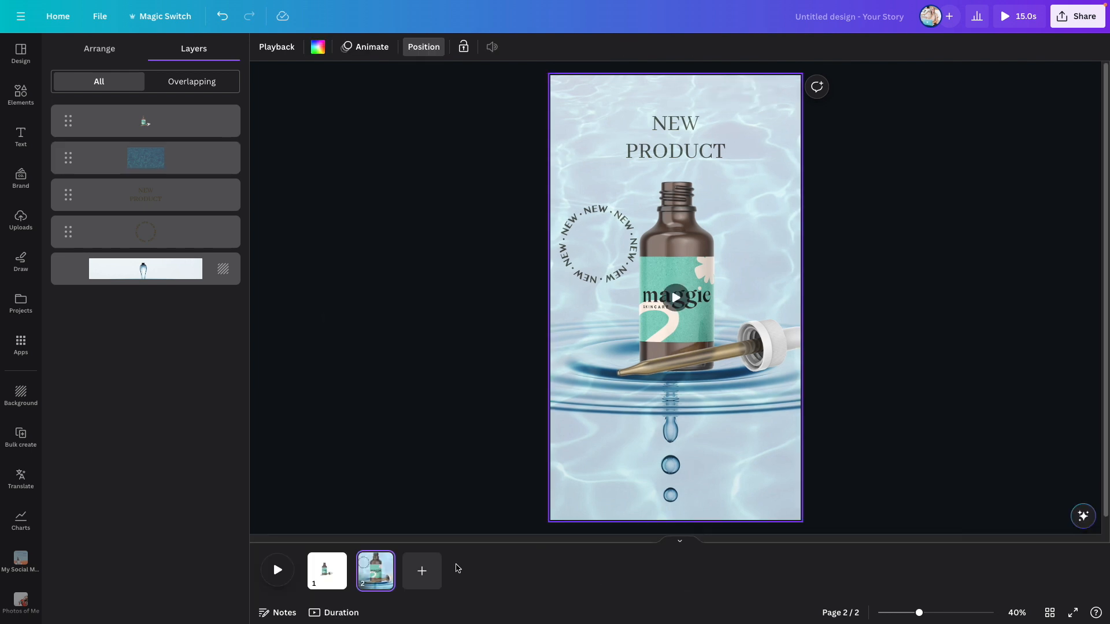
click(278, 570)
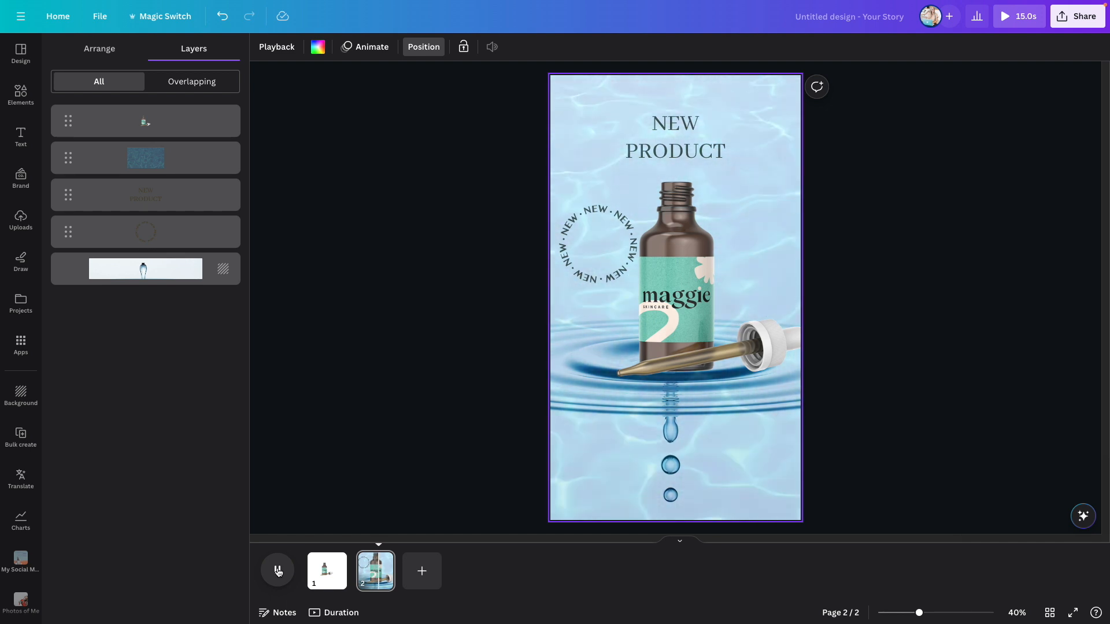
click(278, 572)
- Apply the Greyscale filter from the Mono group to the pool-water video and preview it on the page
click(576, 484)
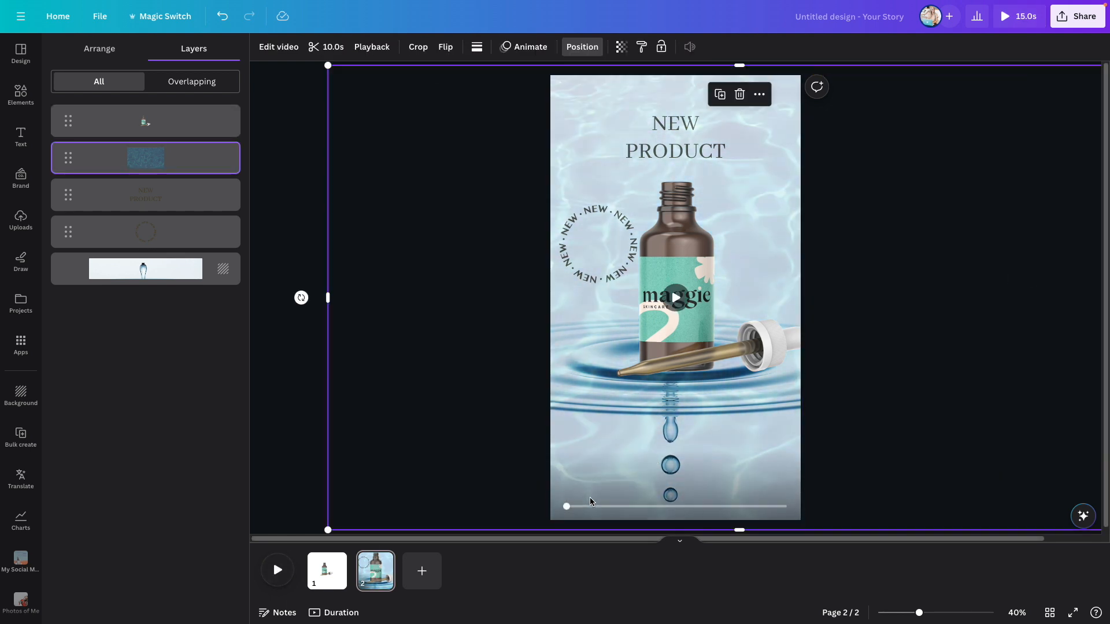
click(281, 47)
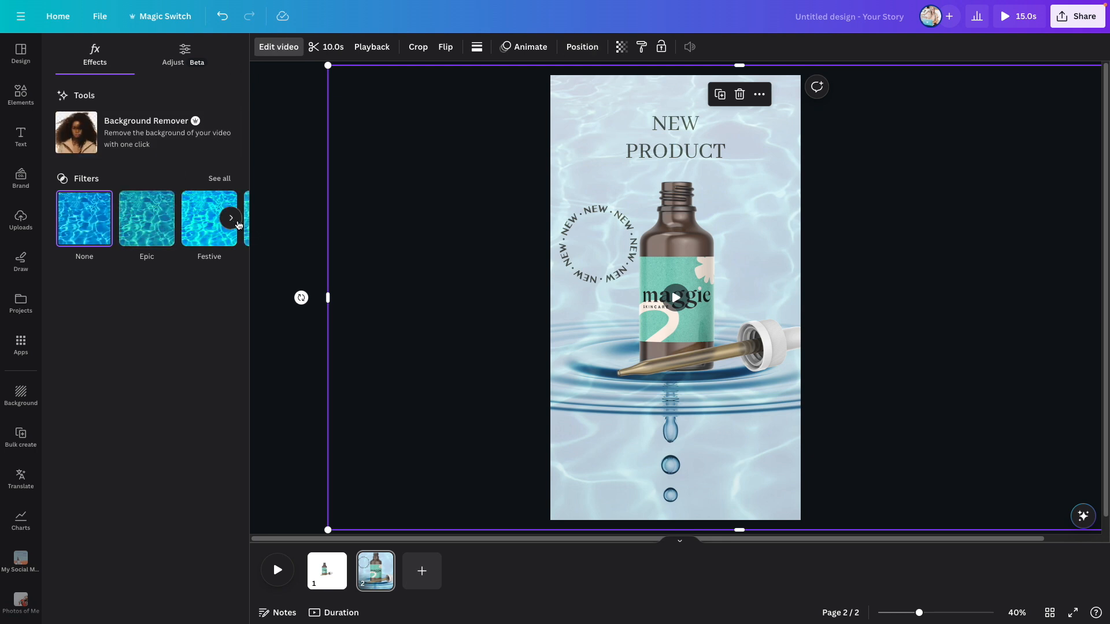
click(216, 180)
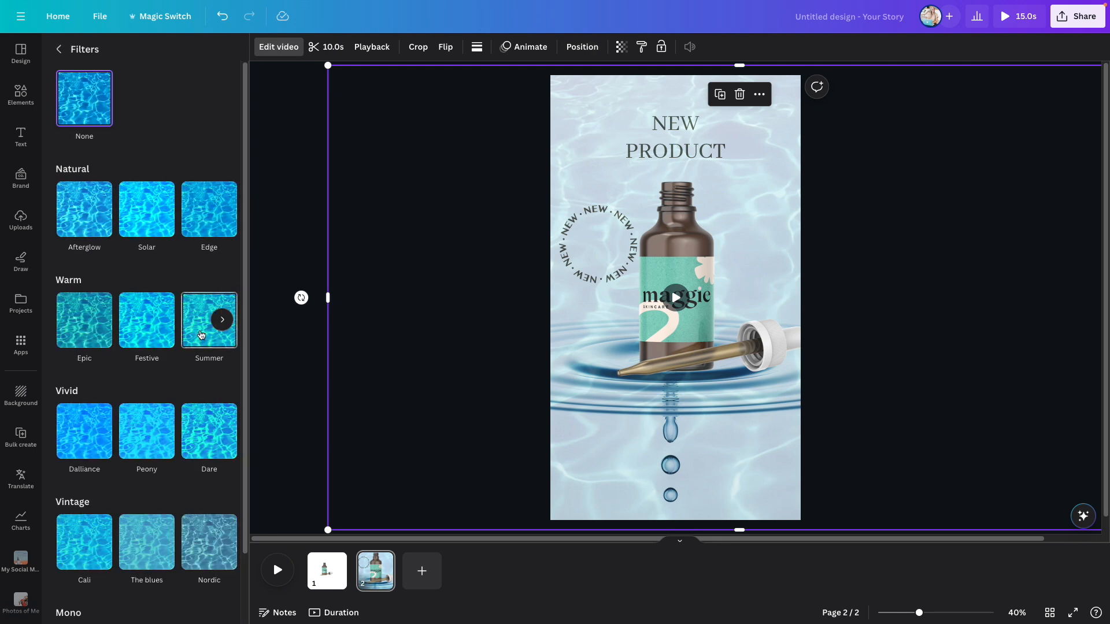
scroll(201, 335, down, 2)
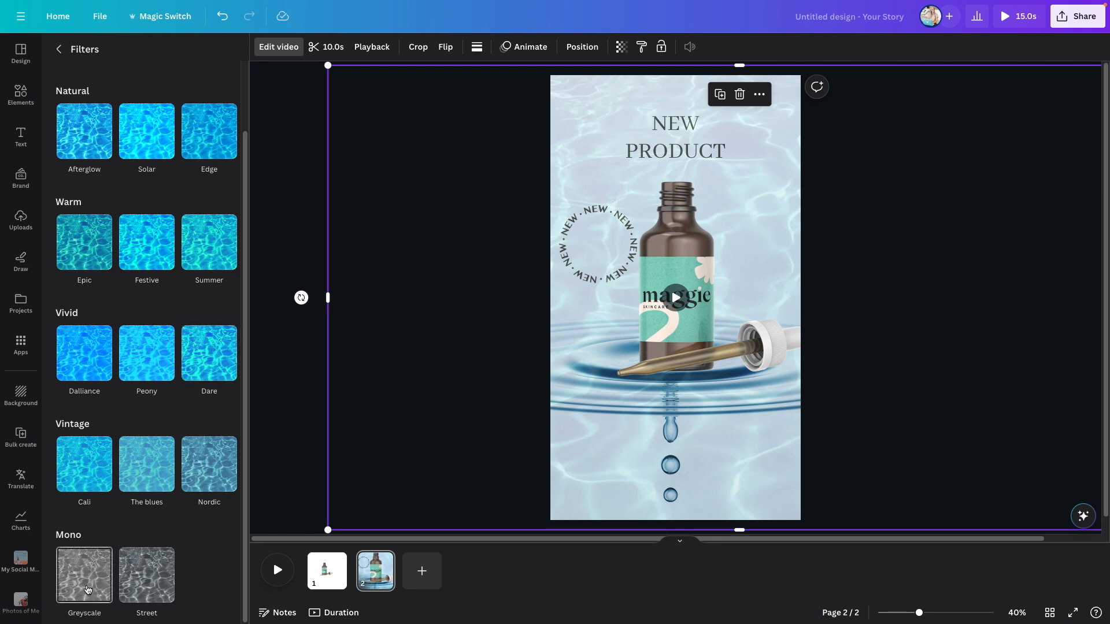
click(87, 590)
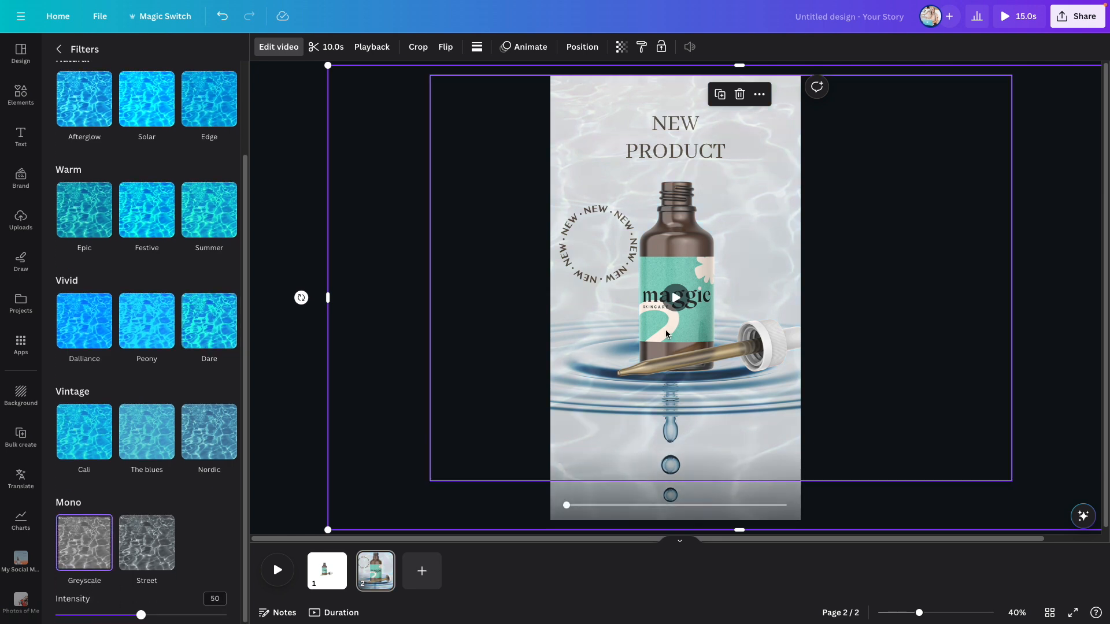
click(688, 321)
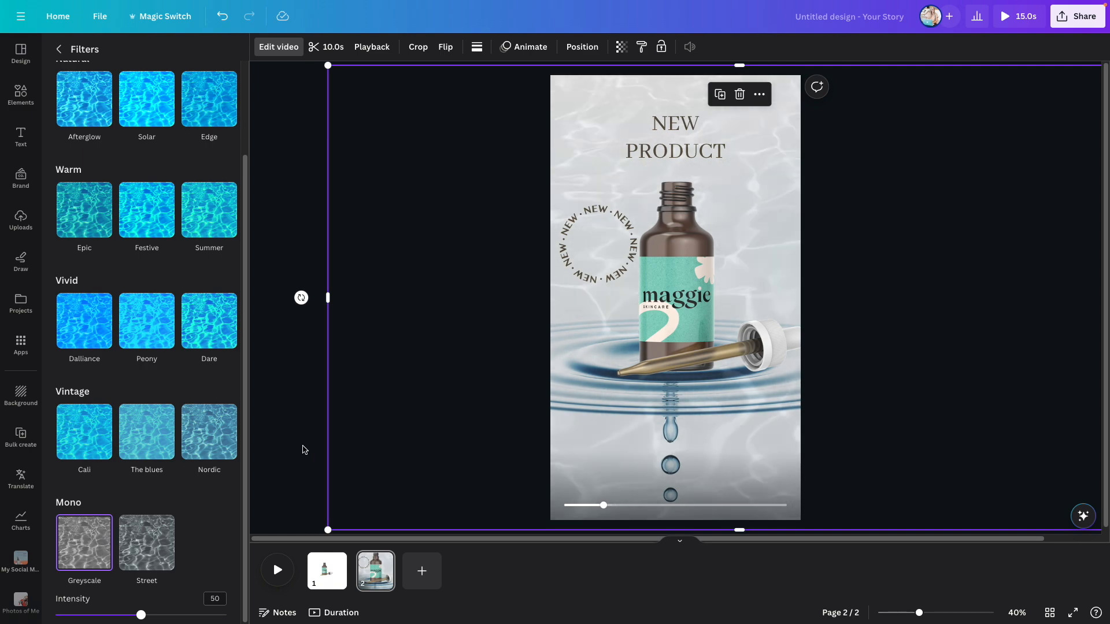
click(303, 449)
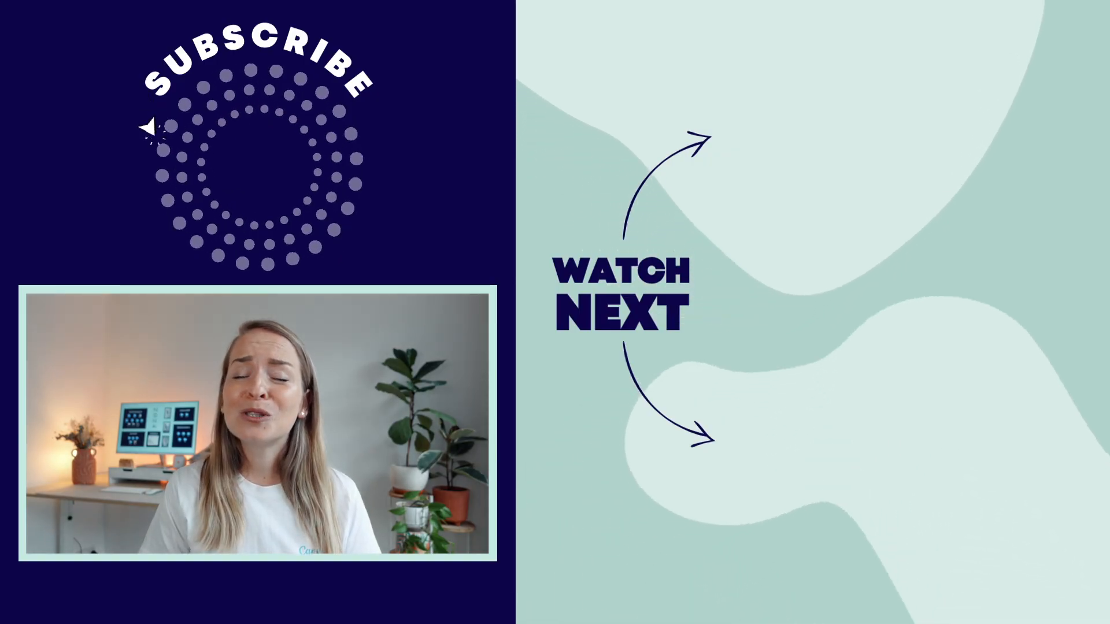